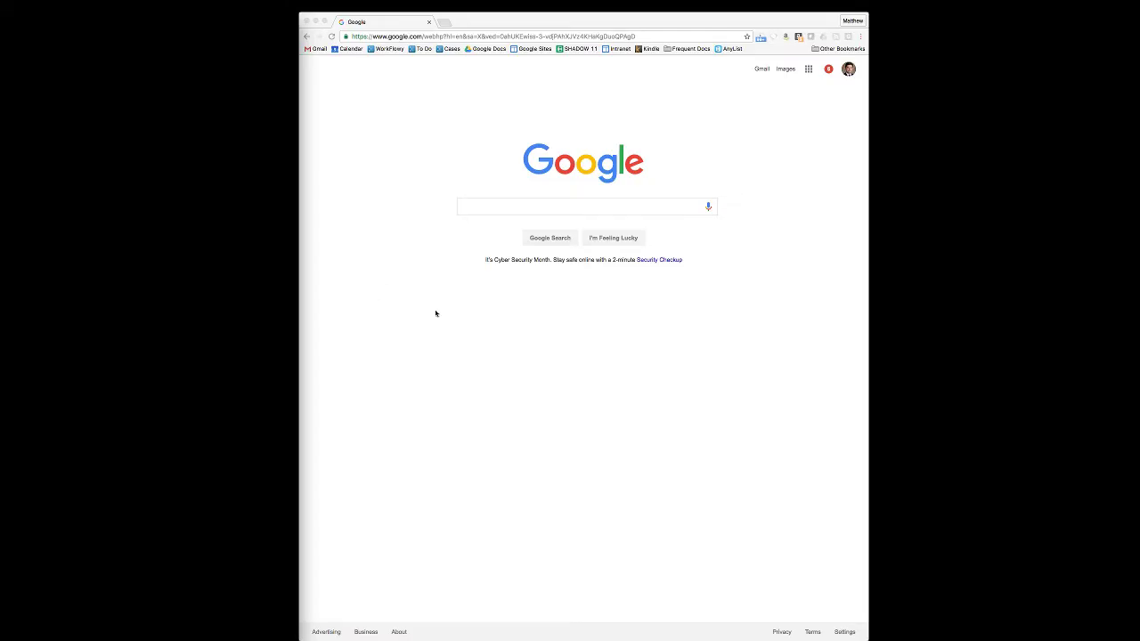
# Go to the Pribanic & Pribanic intranet and open the Settlement Calculator template.
pyautogui.click(469, 338)
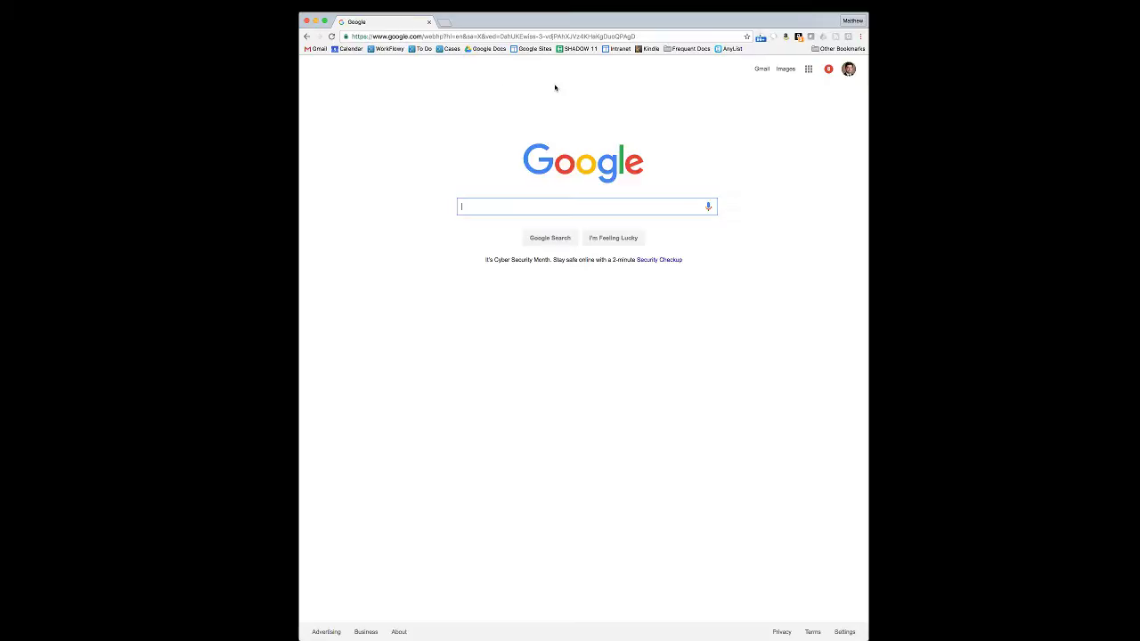
pyautogui.click(615, 49)
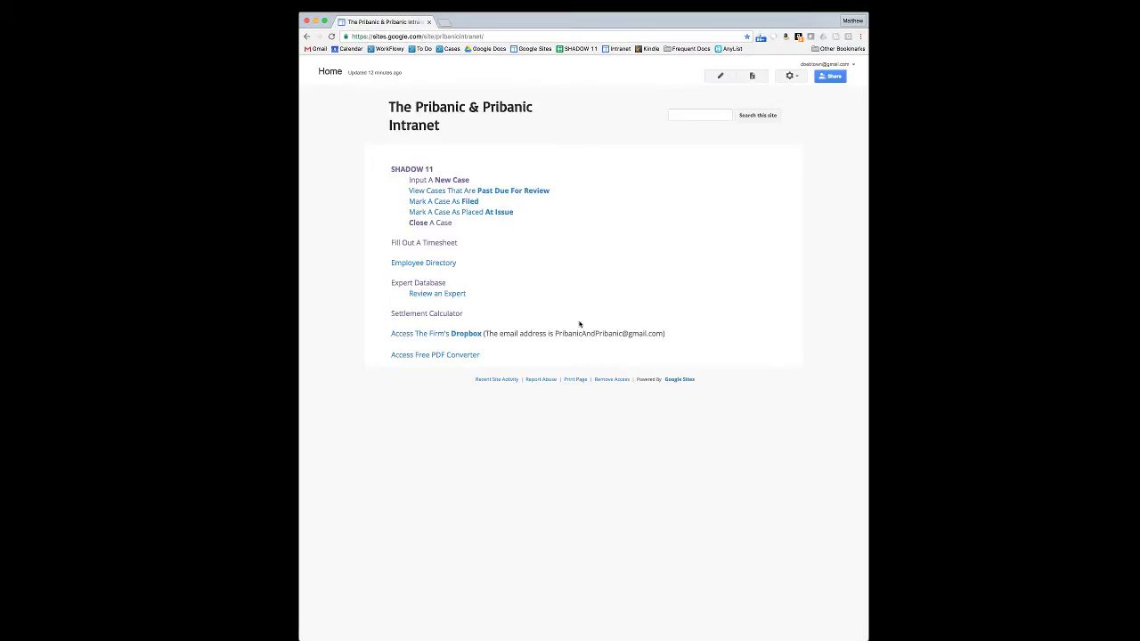
pyautogui.moveTo(504, 316); pyautogui.dragTo(387, 314)
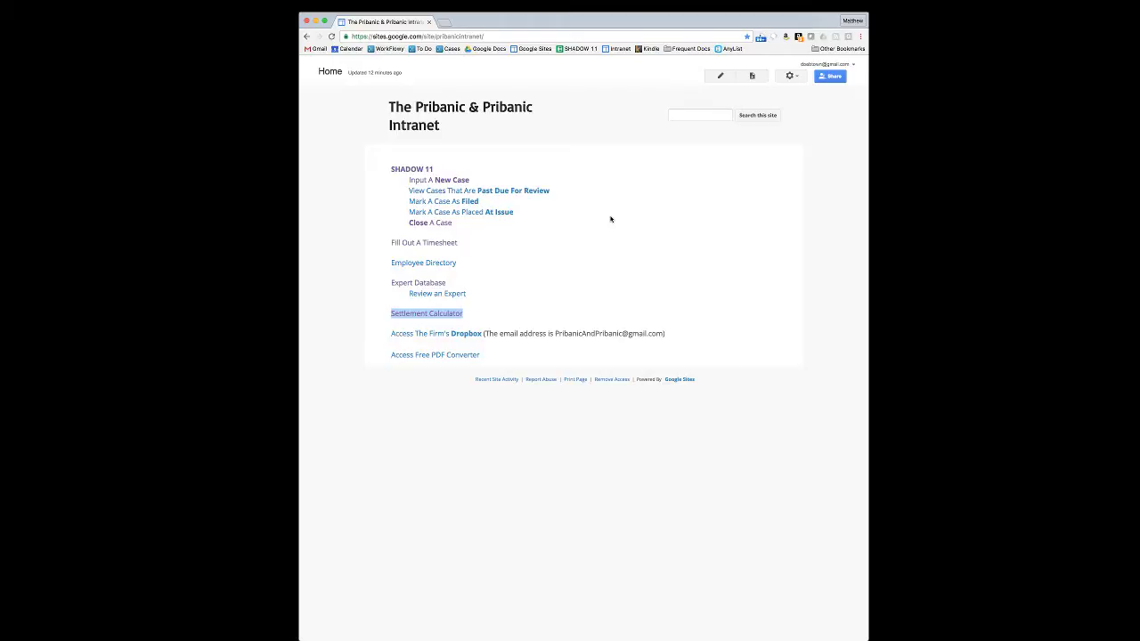
pyautogui.click(708, 282)
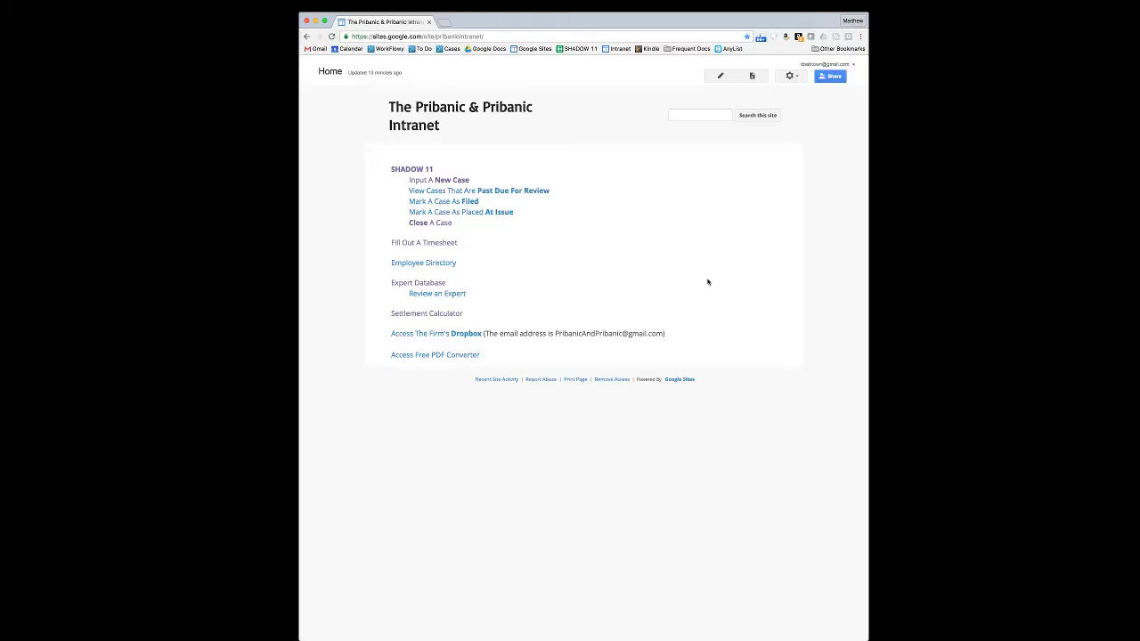
pyautogui.click(452, 314)
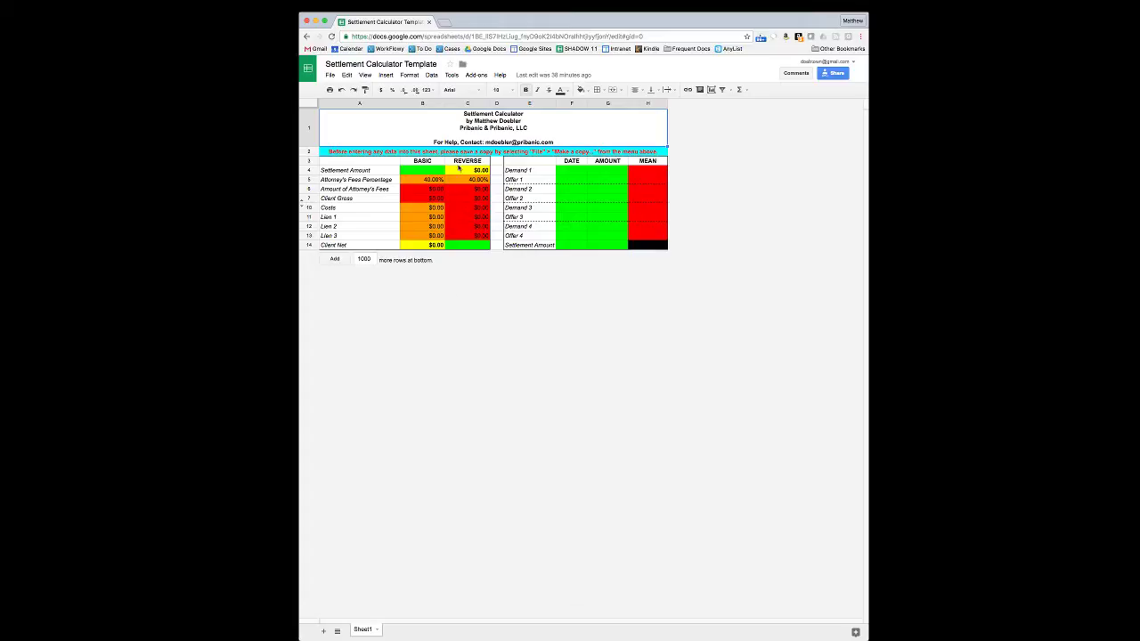
pyautogui.click(460, 153)
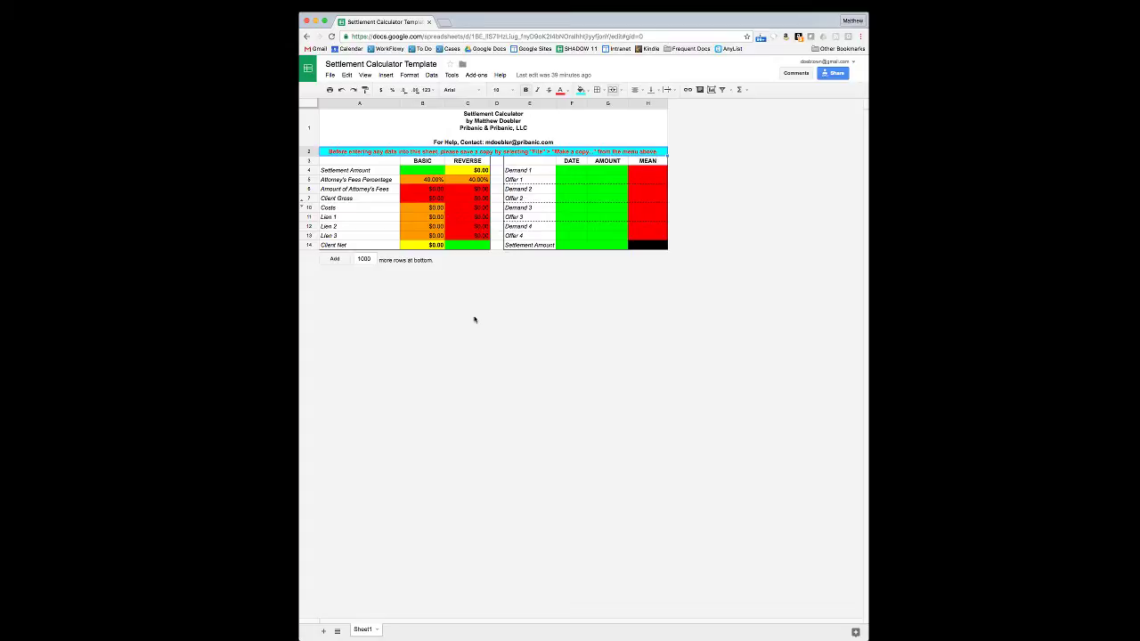
pyautogui.click(330, 75)
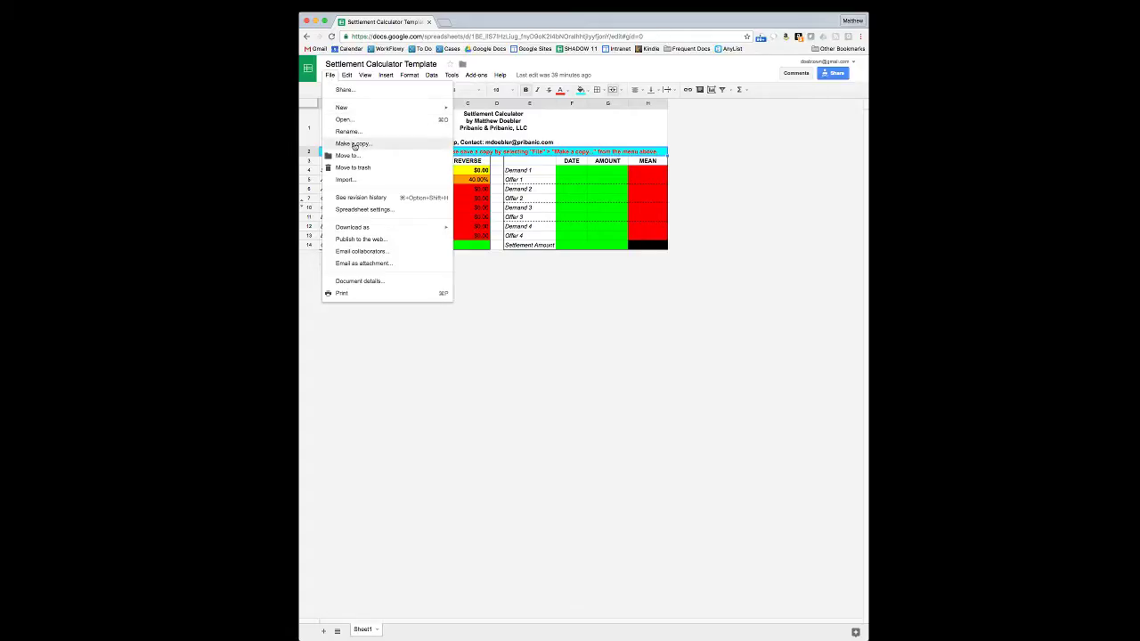
pyautogui.click(331, 75)
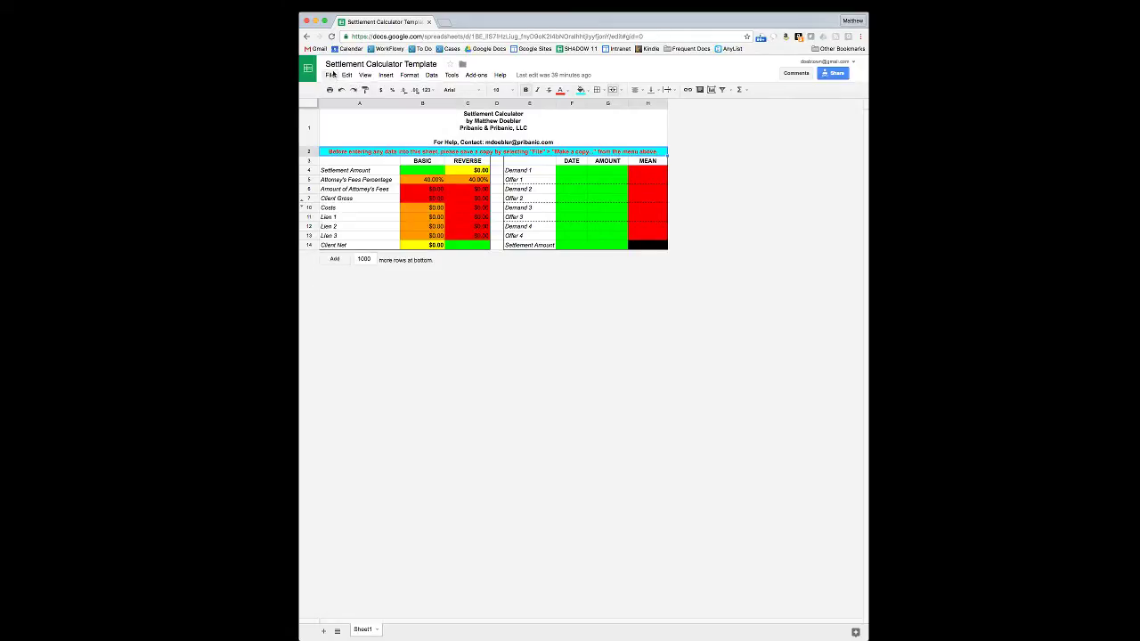
pyautogui.click(331, 75)
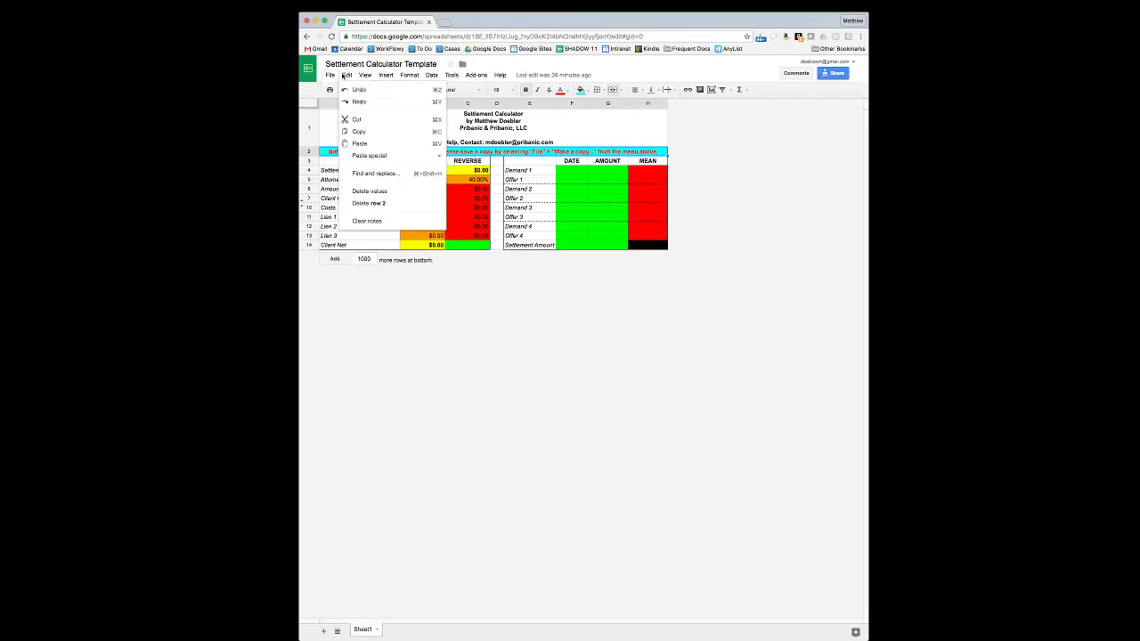
pyautogui.moveTo(412, 77)
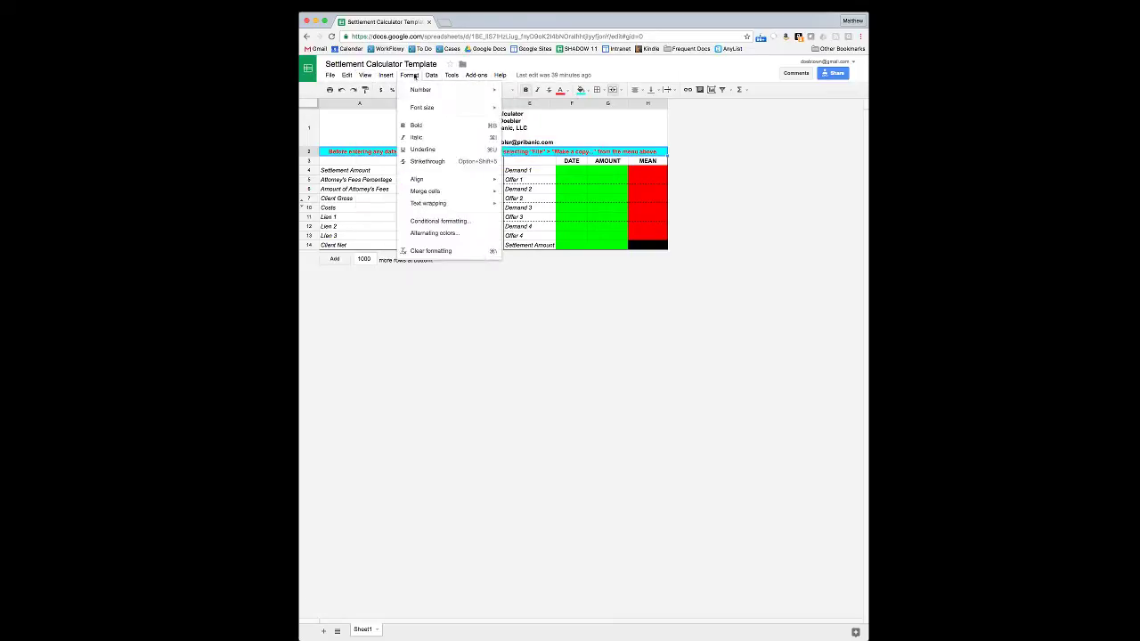
pyautogui.click(331, 75)
pyautogui.click(331, 75)
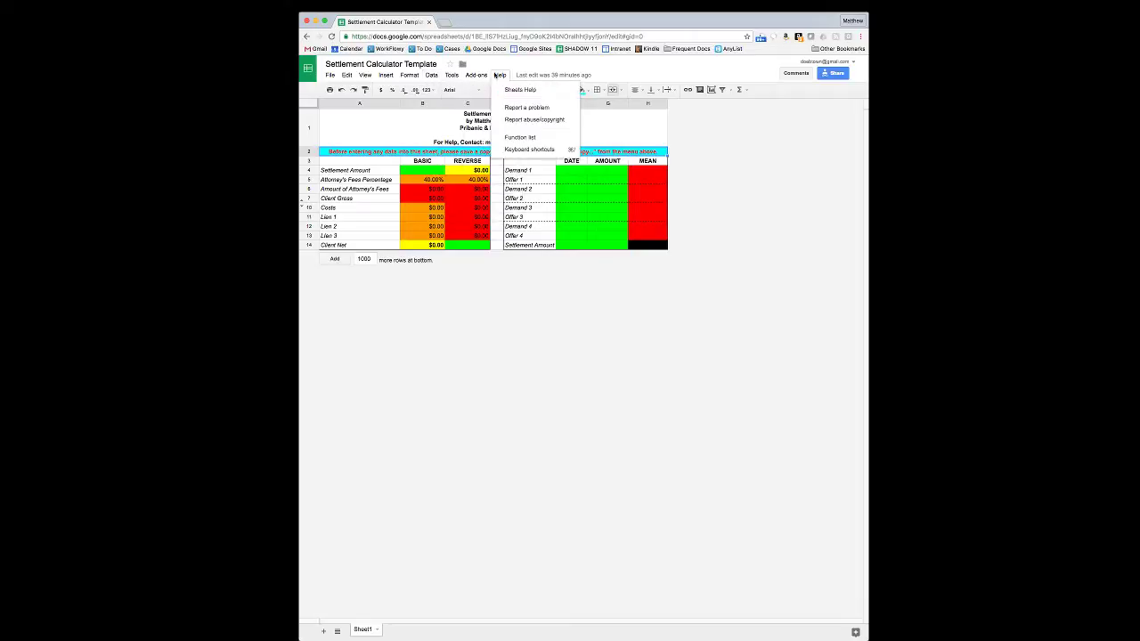
pyautogui.moveTo(487, 76)
pyautogui.click(330, 75)
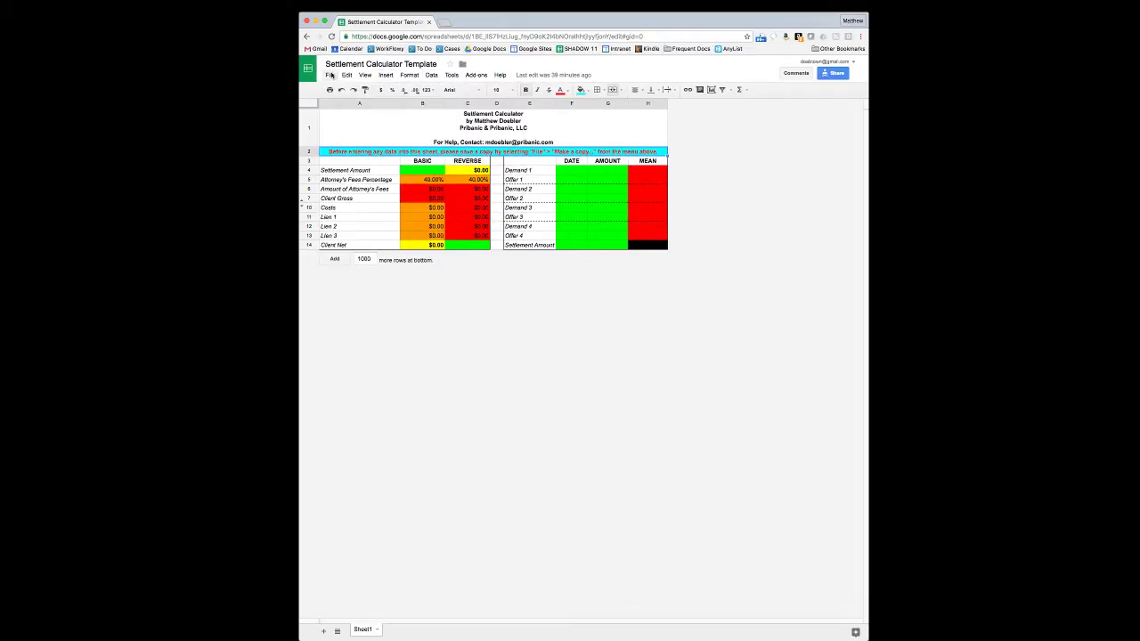
pyautogui.click(326, 65)
pyautogui.click(331, 76)
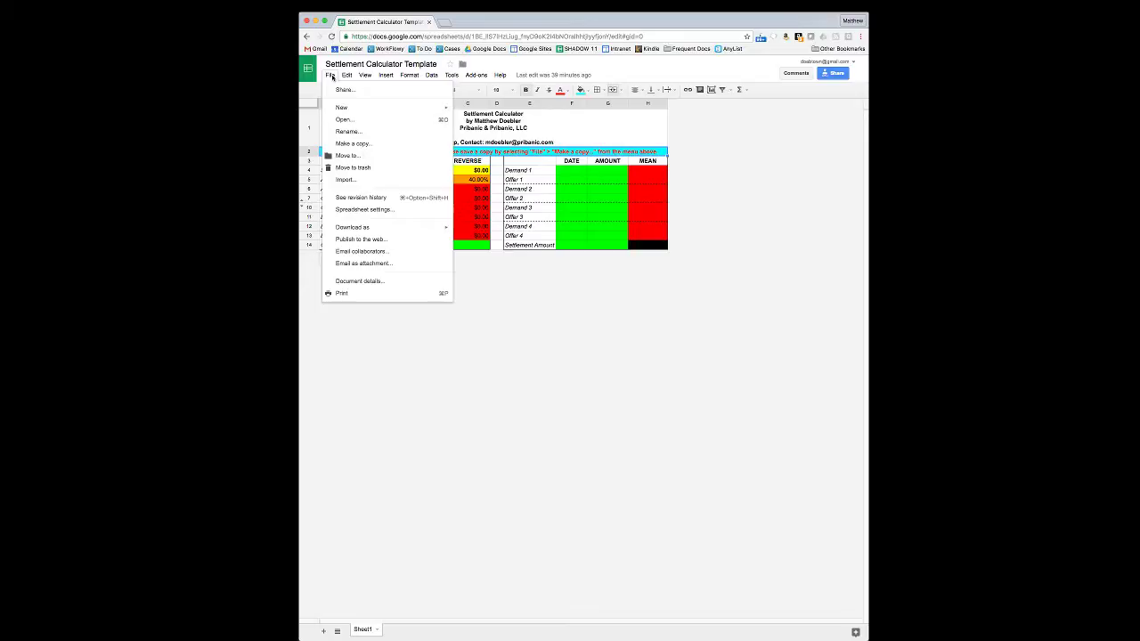
pyautogui.click(434, 484)
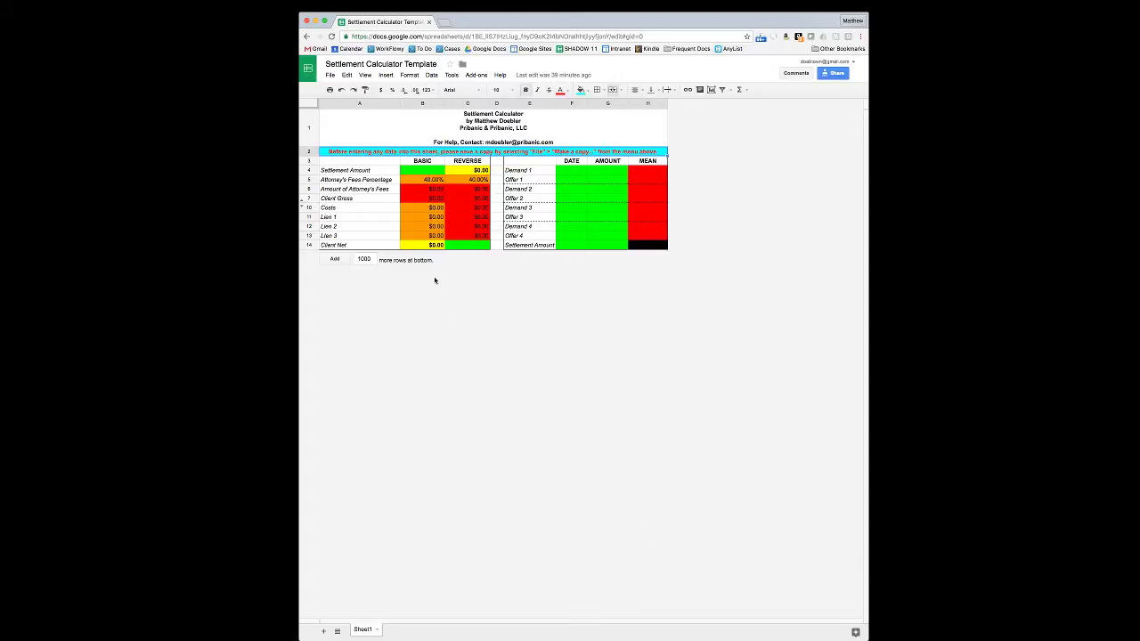
# Start a copy of the template and name it "Settlement Calculator for" followed by the client's surname.
pyautogui.click(329, 75)
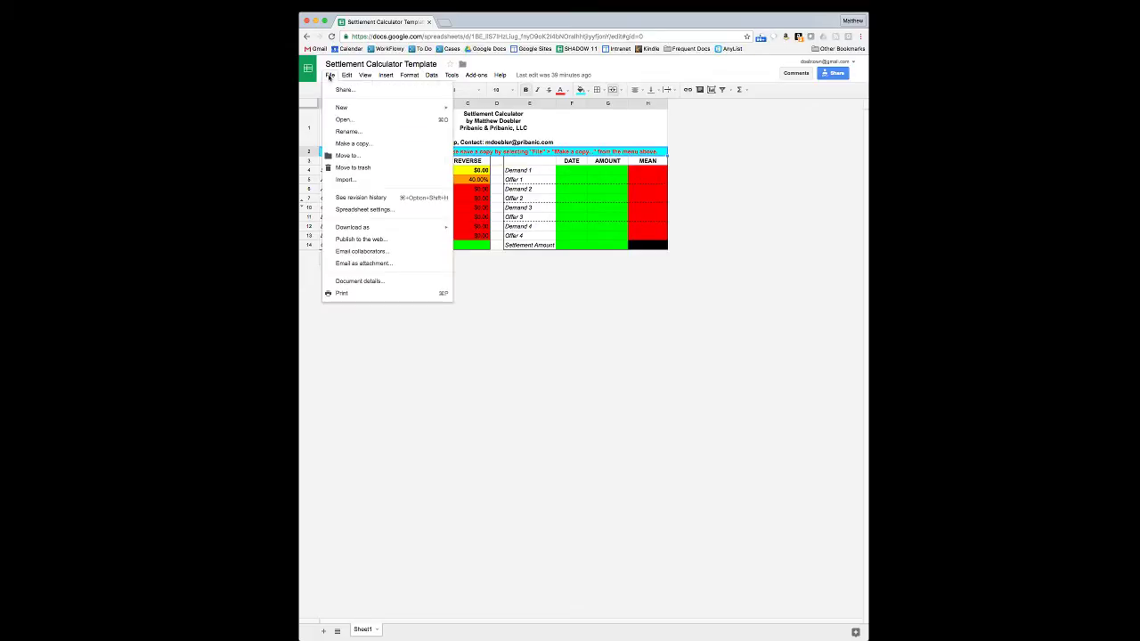
pyautogui.click(359, 143)
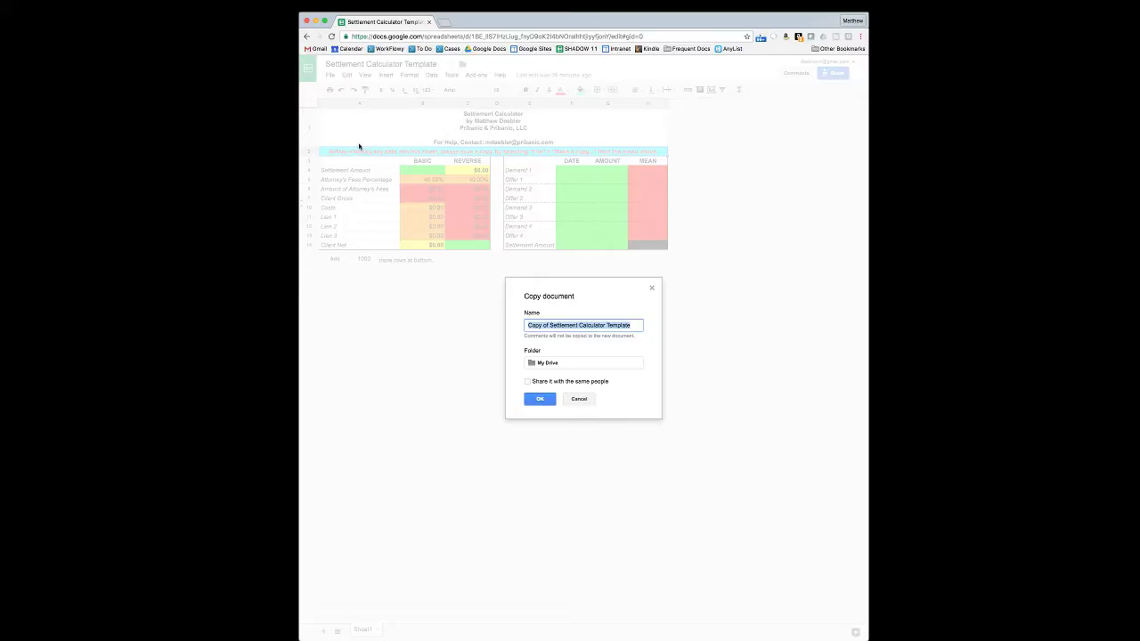
pyautogui.press('Left')
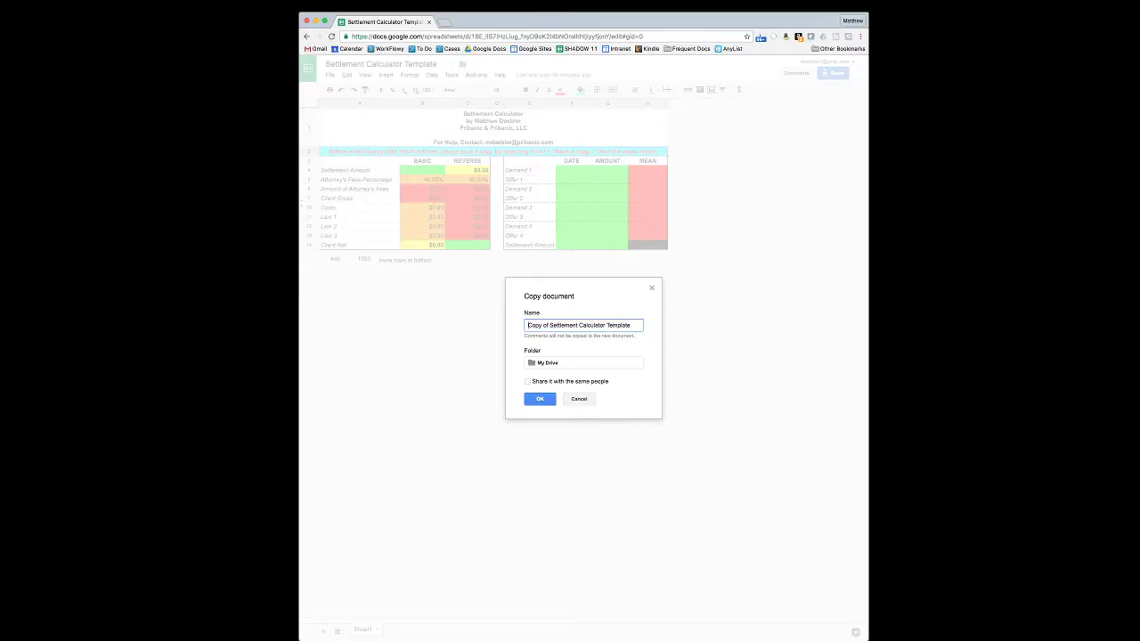
pyautogui.press('Delete')
pyautogui.press('Delete')
pyautogui.press('Delete')
pyautogui.press('Delete')
pyautogui.press('Delete')
pyautogui.press('Delete')
pyautogui.press('Delete')
pyautogui.press('Delete')
pyautogui.press('BackSpace')
pyautogui.press('BackSpace')
pyautogui.press('BackSpace')
pyautogui.press('BackSpace')
pyautogui.press('BackSpace')
pyautogui.press('BackSpace')
pyautogui.write('for Smith')
pyautogui.tripleClick(556, 324)
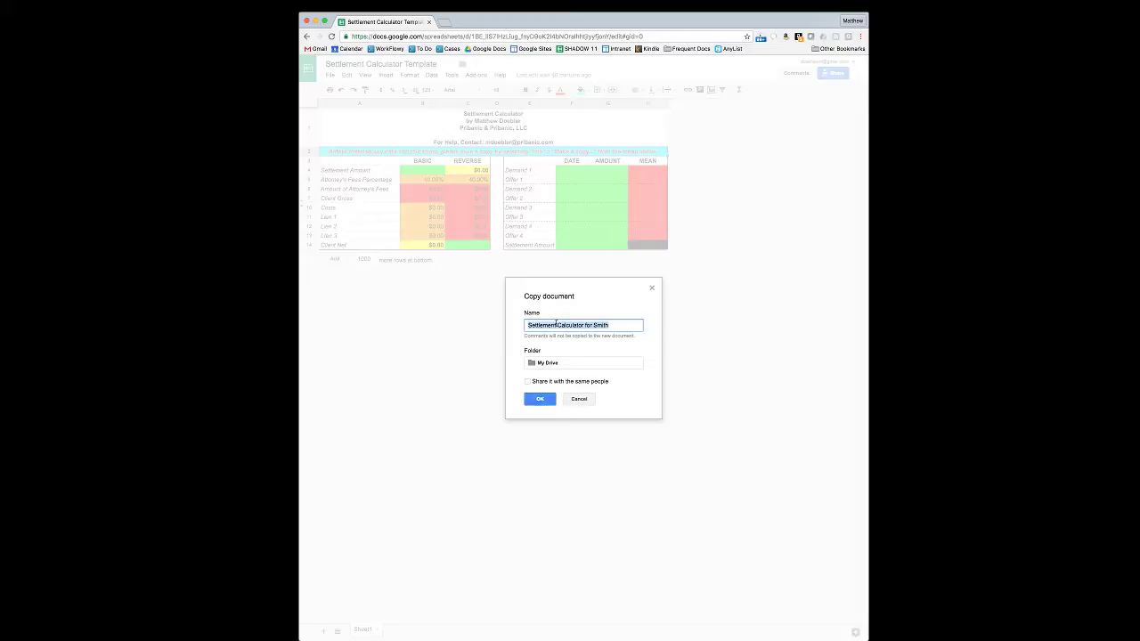
# Create the copy in My Drive and close the original Settlement Calculator Template.
pyautogui.click(541, 400)
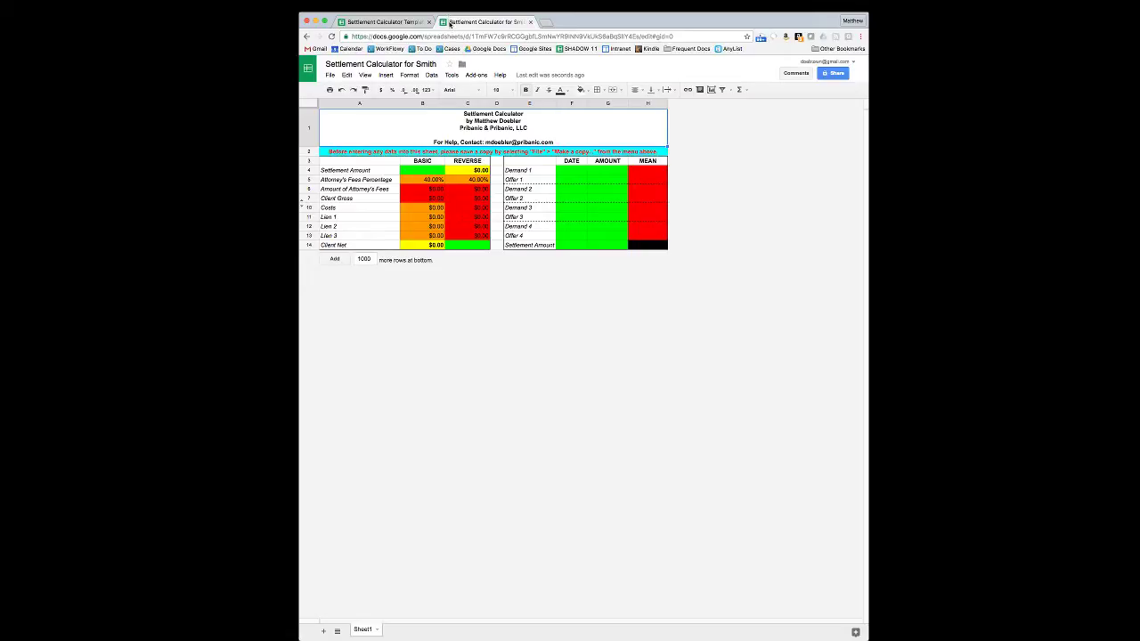
pyautogui.click(403, 22)
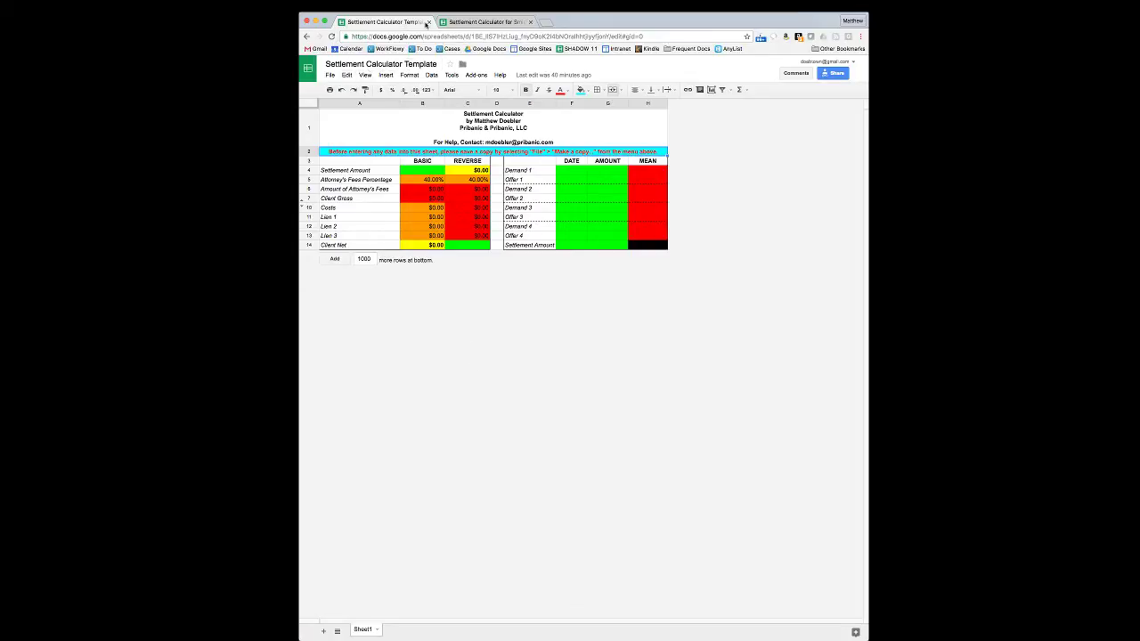
pyautogui.click(429, 22)
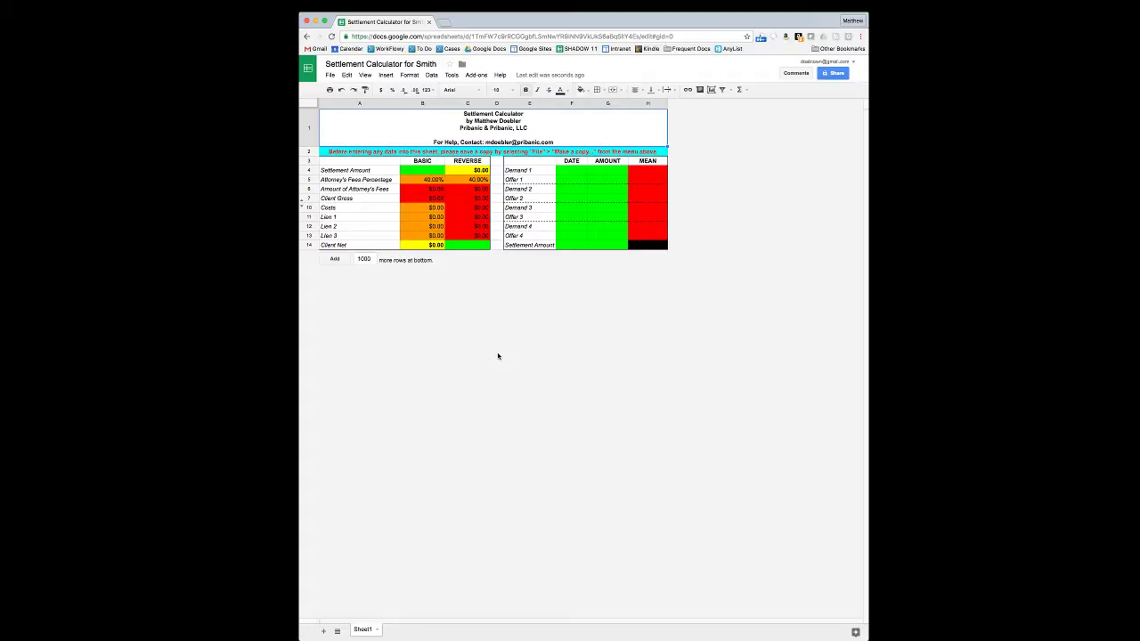
# Highlight the help contact's e-mail address in the heading cell of row 1.
pyautogui.click(306, 120)
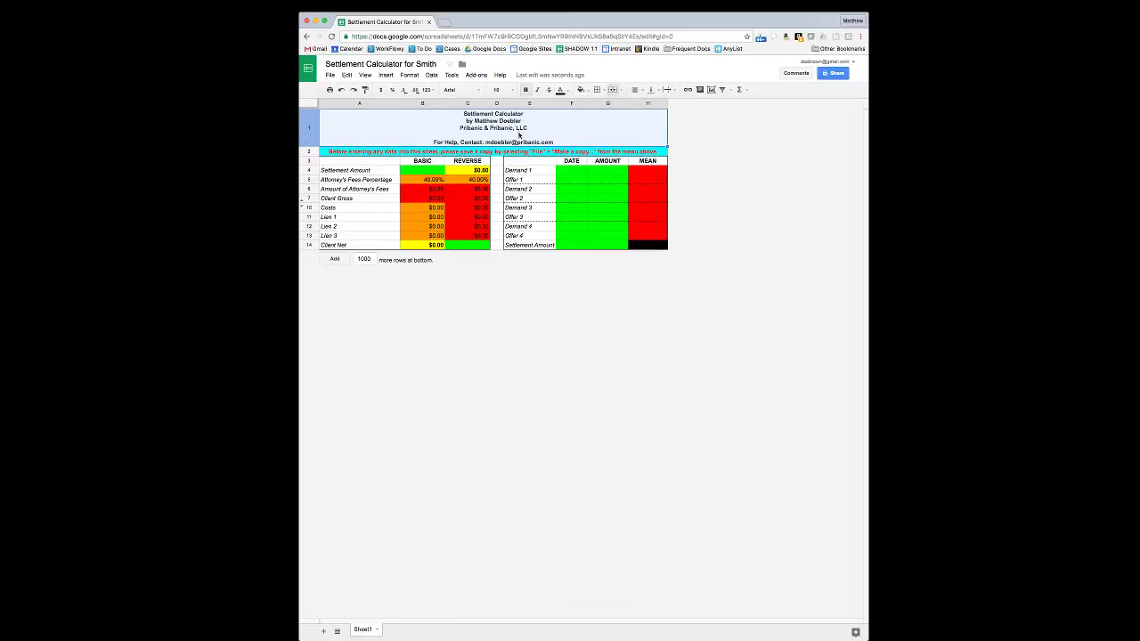
pyautogui.doubleClick(514, 140)
pyautogui.doubleClick(501, 139)
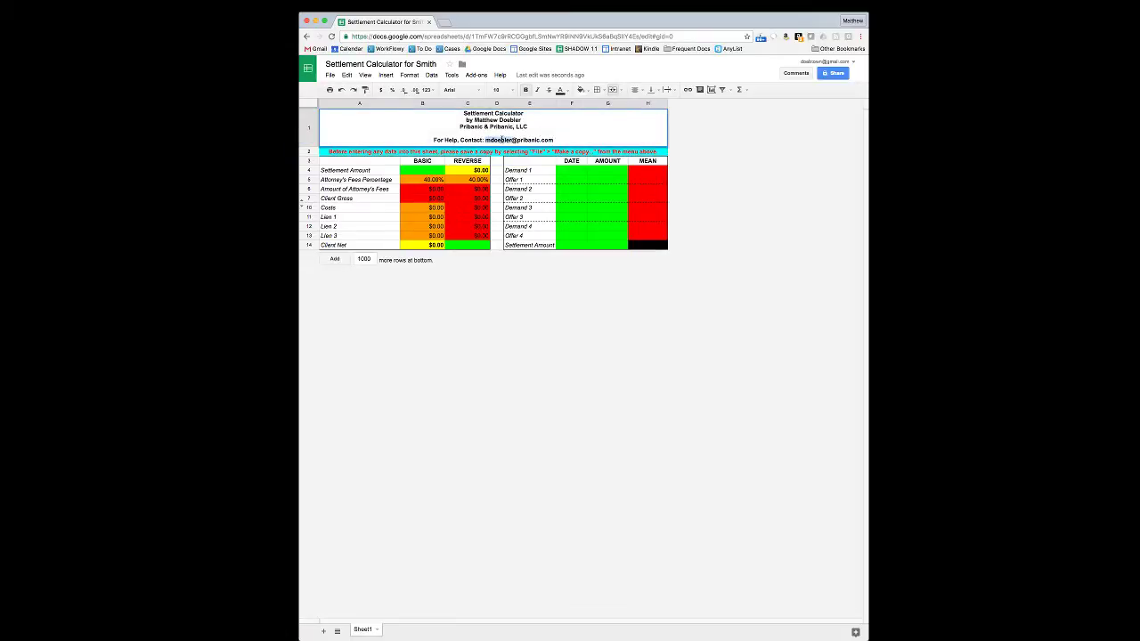
pyautogui.moveTo(502, 140); pyautogui.dragTo(543, 139)
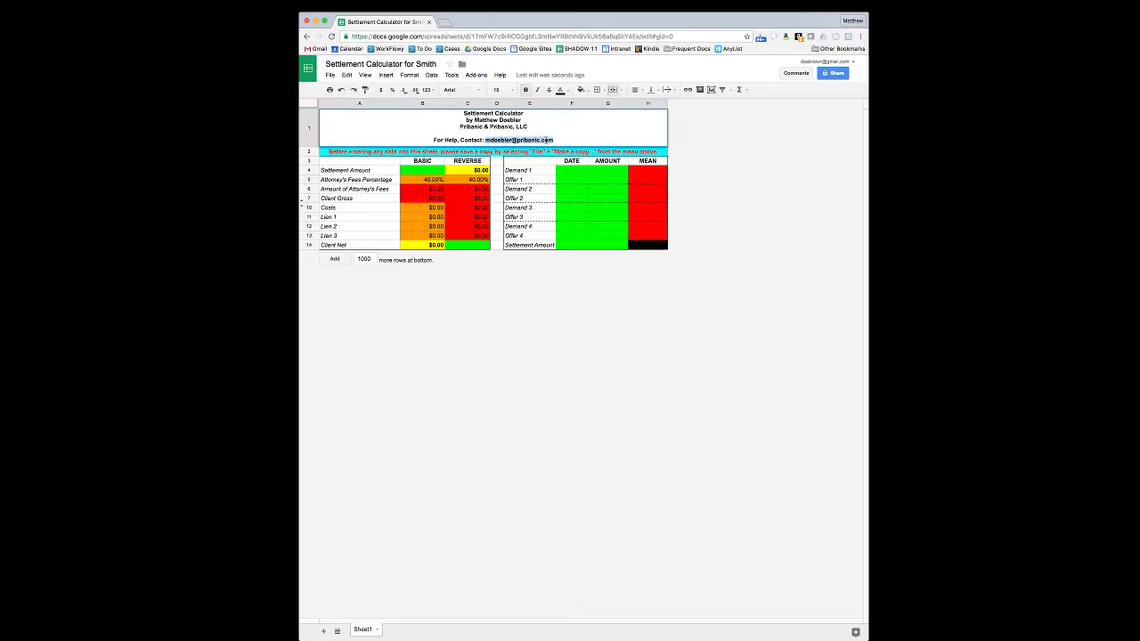
pyautogui.click(615, 136)
pyautogui.click(536, 283)
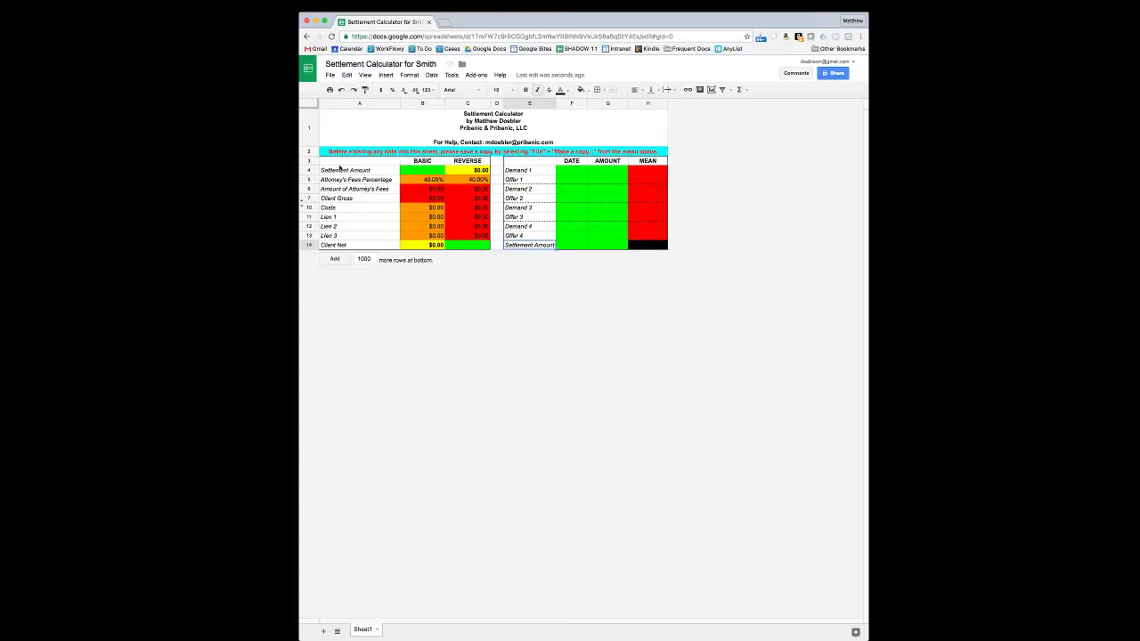
# Hide rows 1 and 2, which hold the heading and the save-a-copy notice.
pyautogui.click(306, 131)
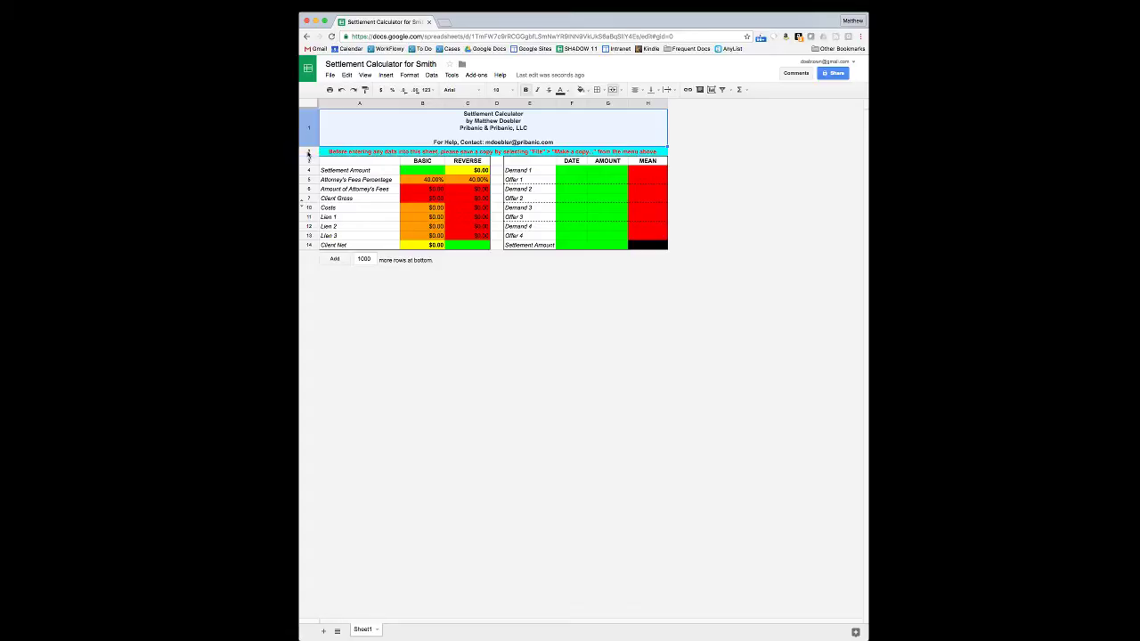
pyautogui.moveTo(308, 141); pyautogui.dragTo(309, 147)
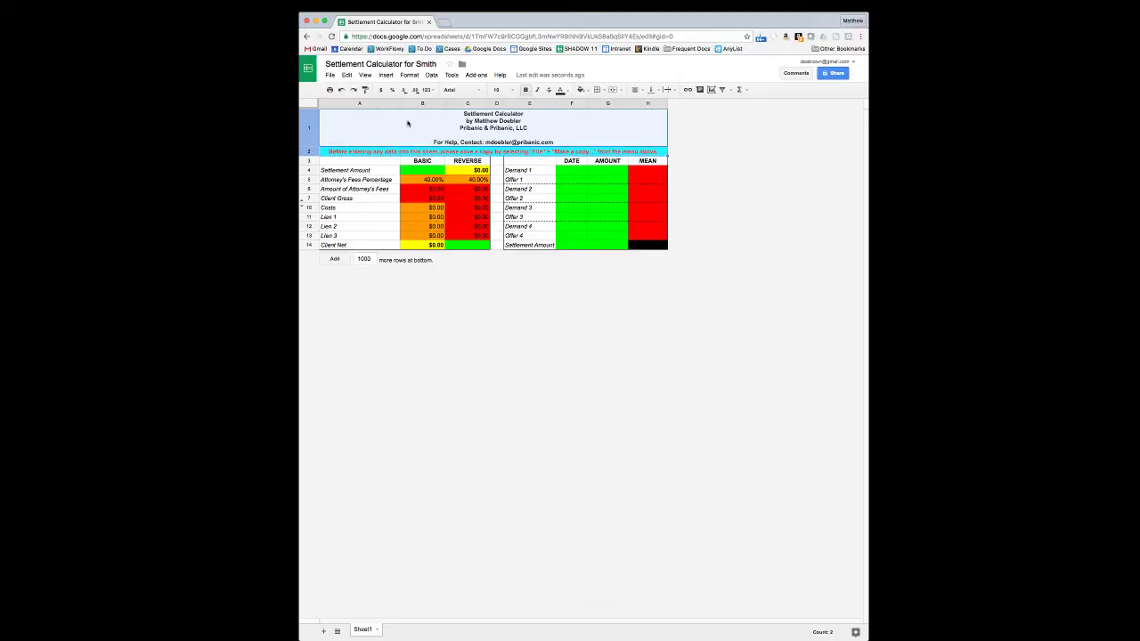
pyautogui.rightClick(408, 124)
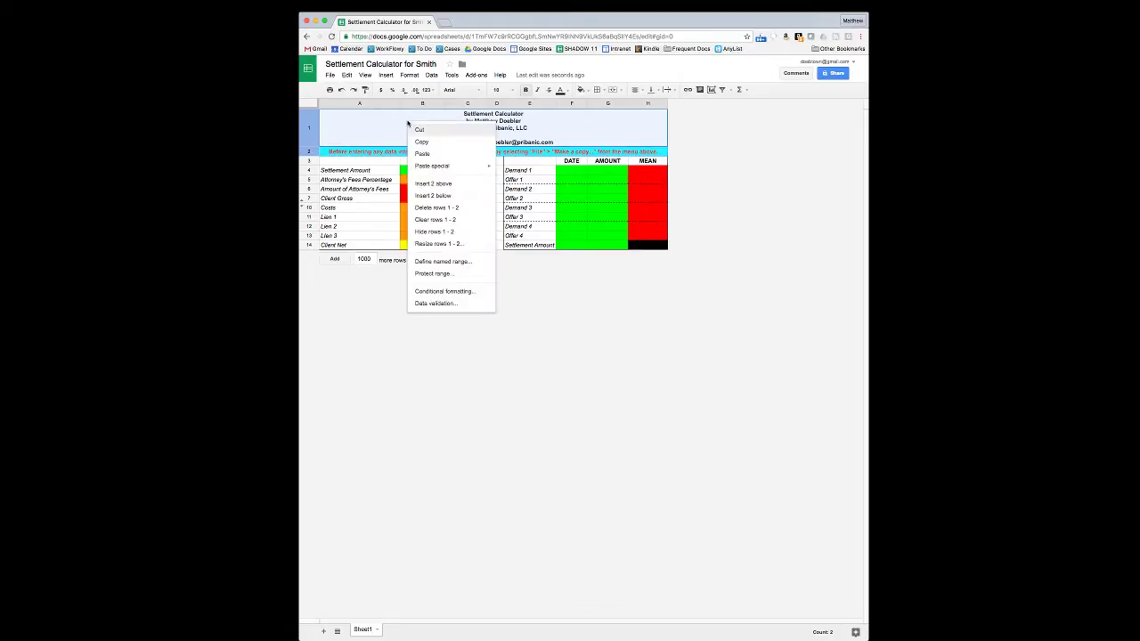
pyautogui.click(436, 231)
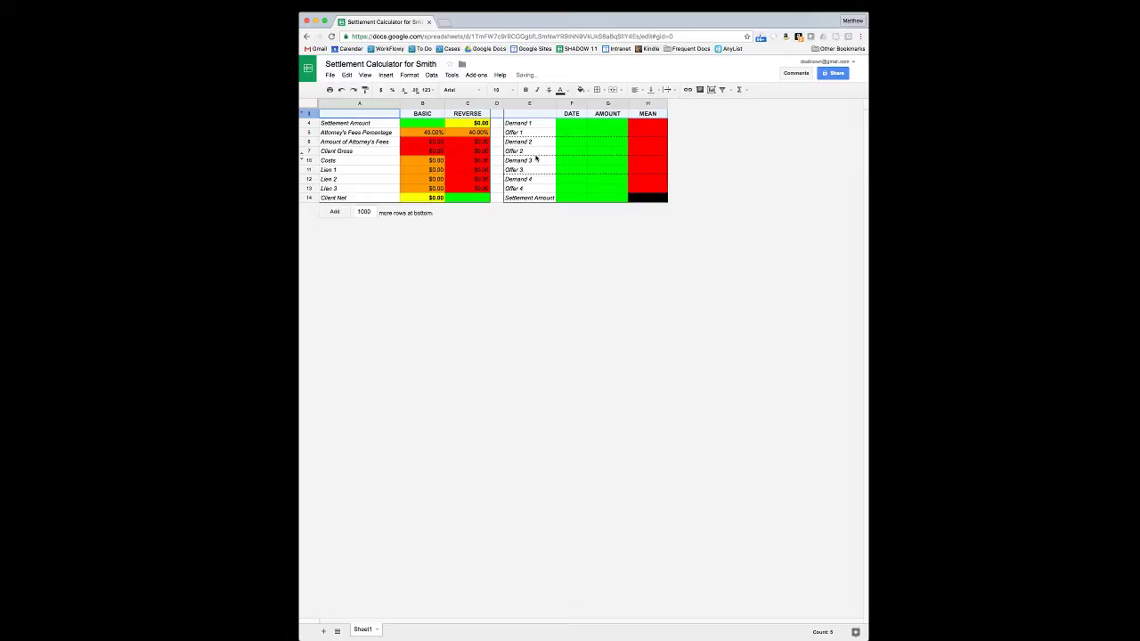
pyautogui.click(464, 145)
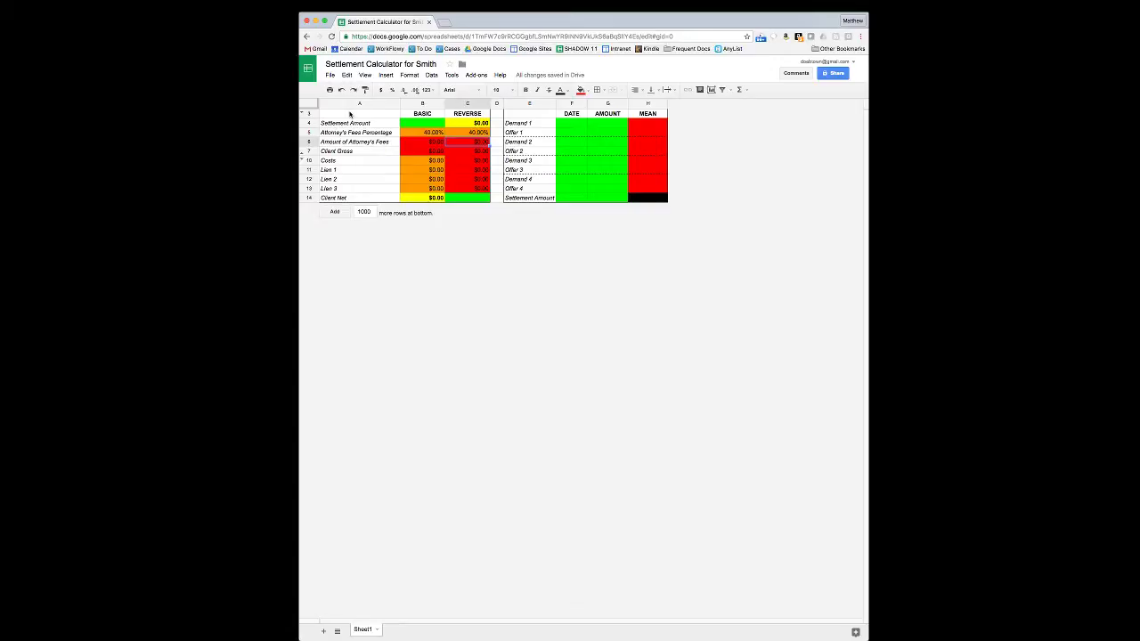
# Hide columns E to H, which hold the demand and offer table.
pyautogui.moveTo(351, 113); pyautogui.dragTo(465, 202)
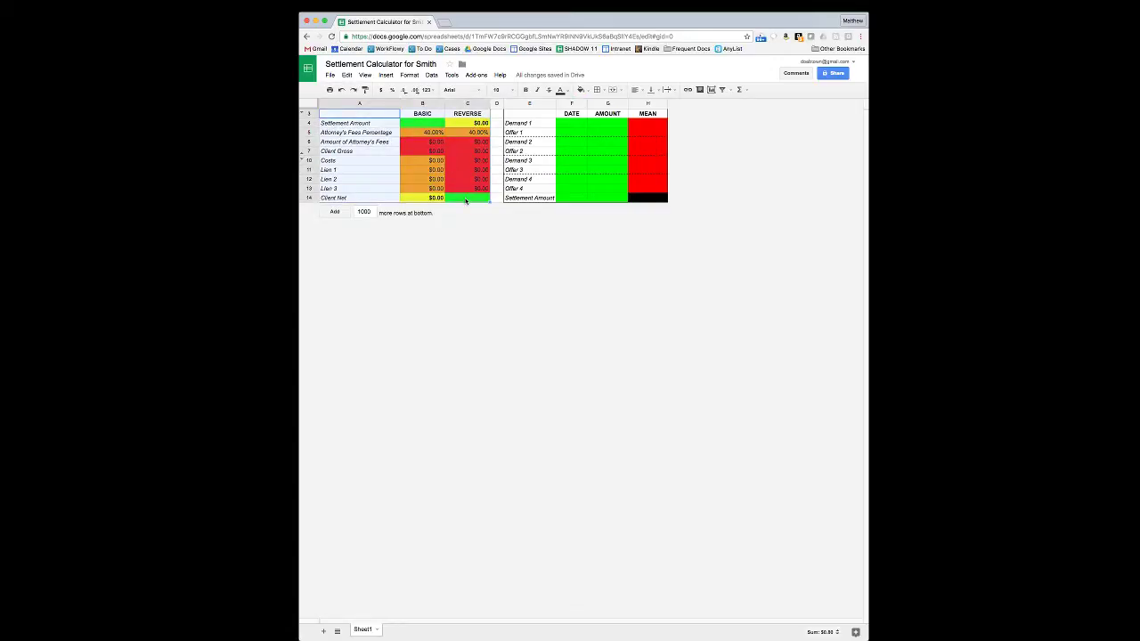
pyautogui.moveTo(534, 114); pyautogui.dragTo(647, 197)
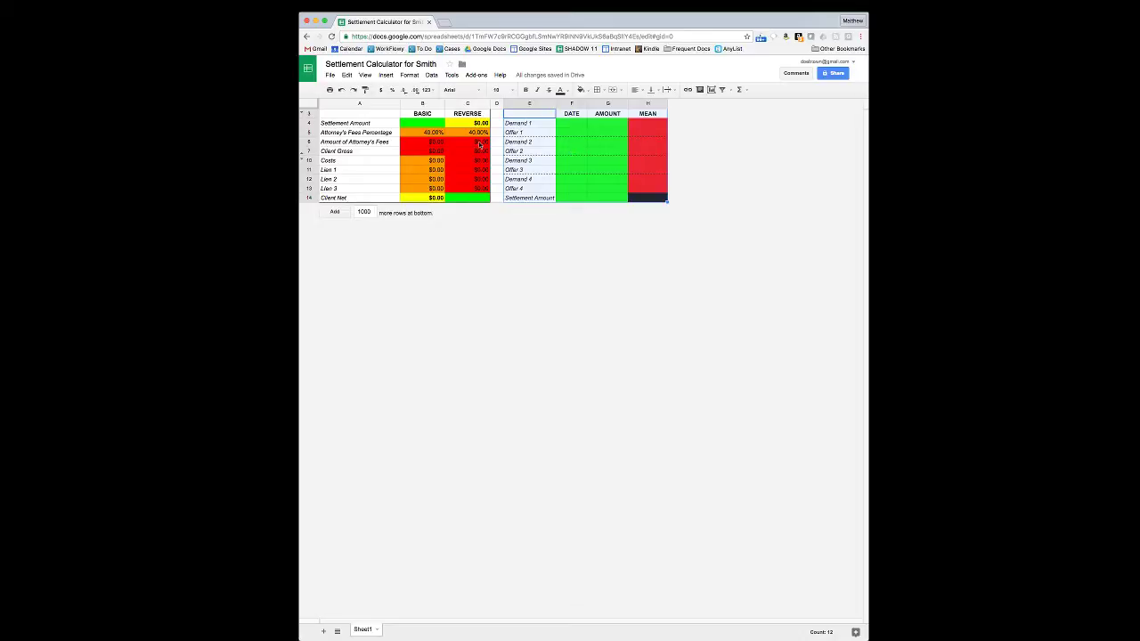
pyautogui.rightClick(514, 109)
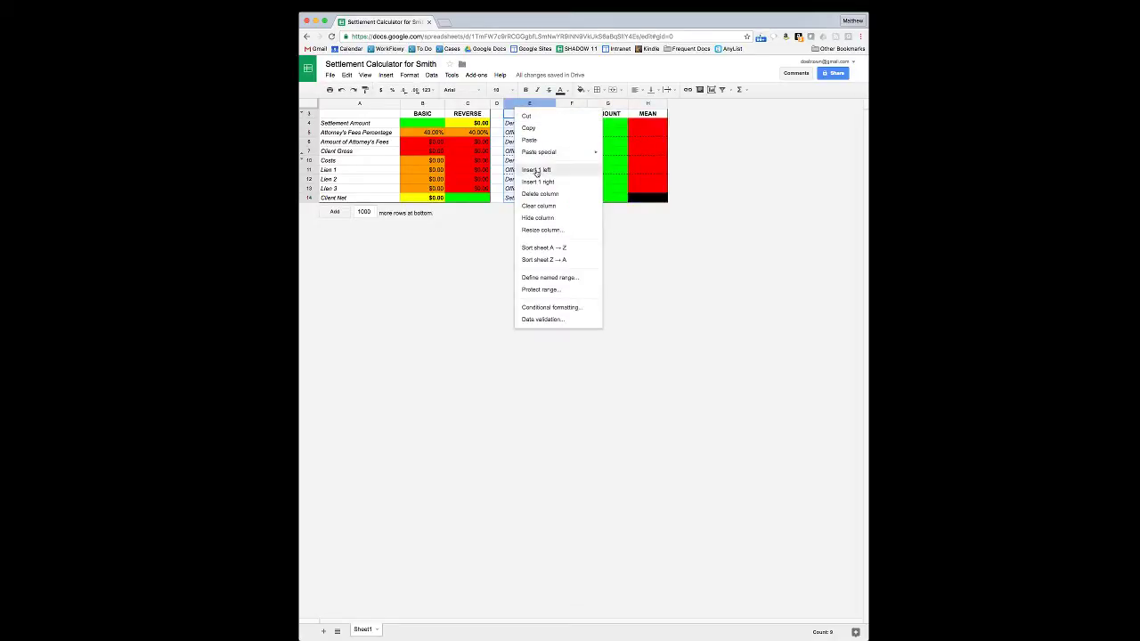
pyautogui.click(621, 135)
pyautogui.moveTo(517, 105); pyautogui.dragTo(657, 105)
pyautogui.rightClick(624, 155)
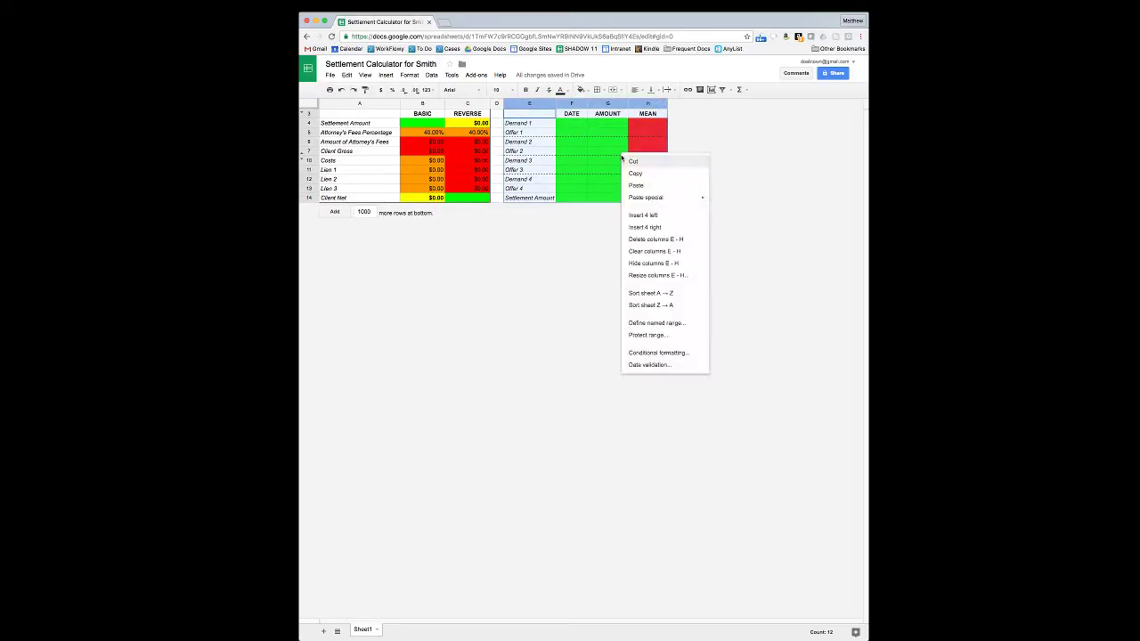
pyautogui.click(654, 263)
pyautogui.click(458, 169)
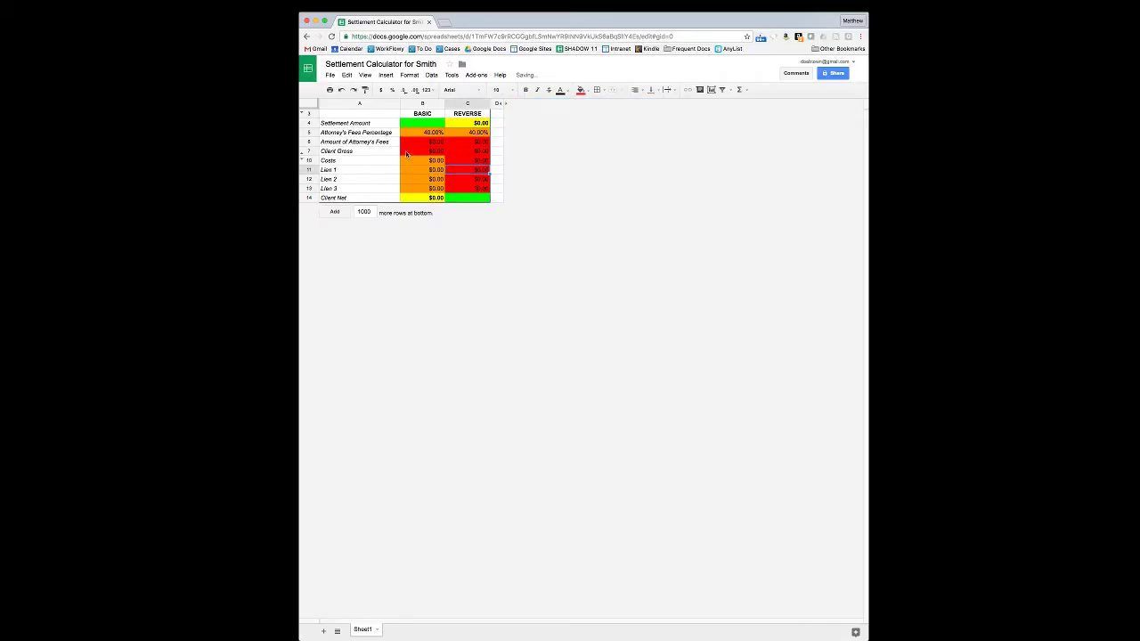
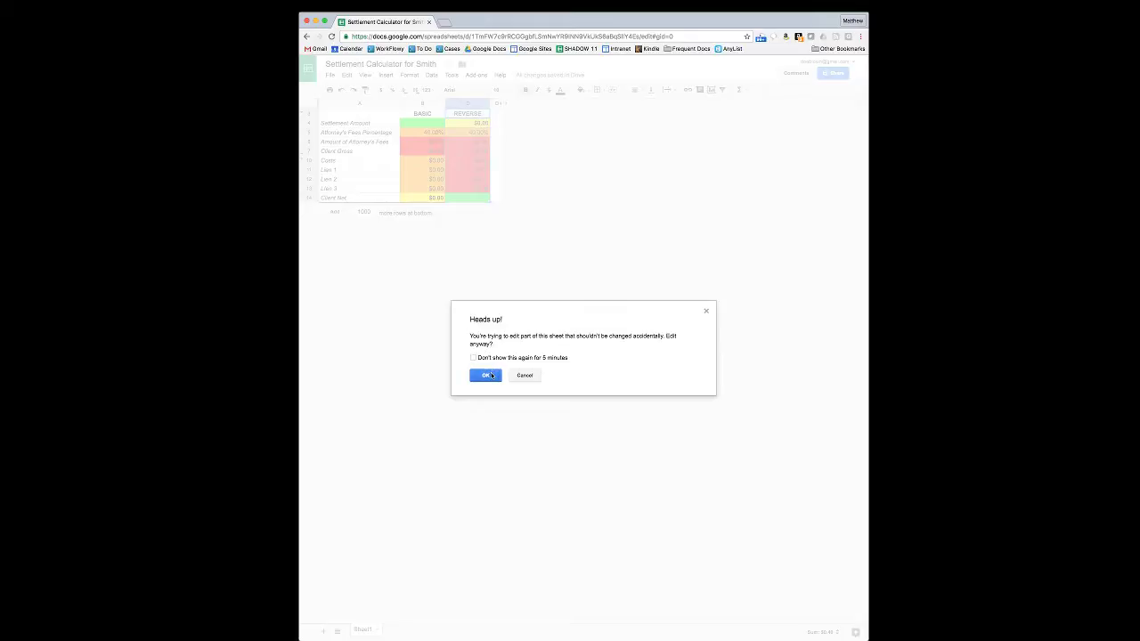
# Hide column C, which holds the REVERSE calculation, accepting the edit to the protected part of the sheet.
pyautogui.click(487, 375)
pyautogui.click(452, 169)
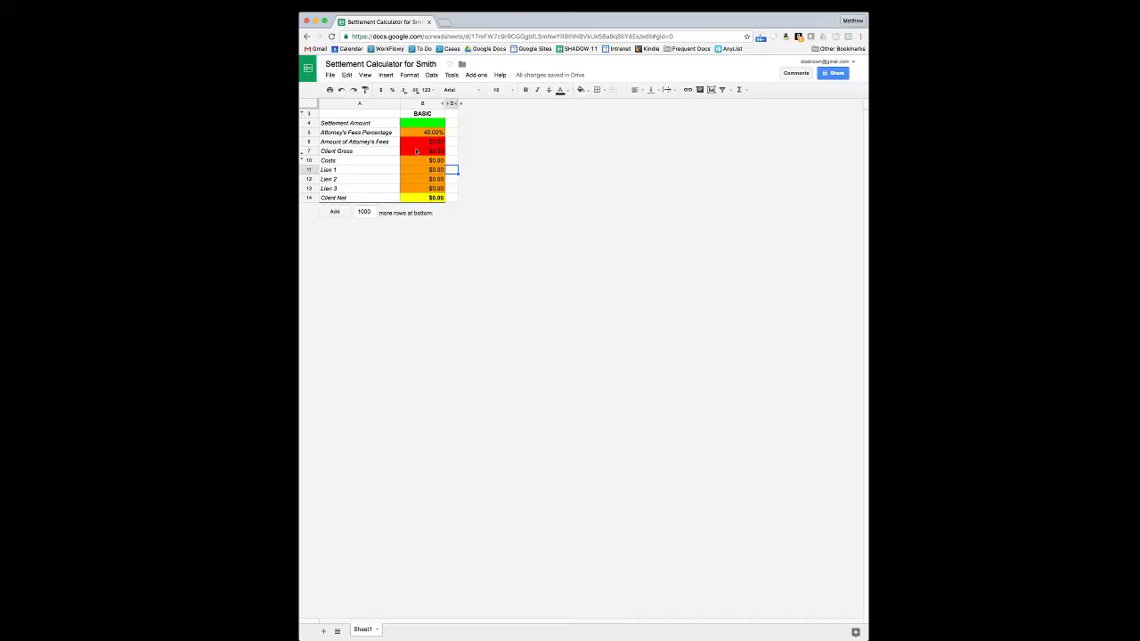
# Enter a Settlement Amount of $100,000 in the BASIC column.
pyautogui.click(415, 124)
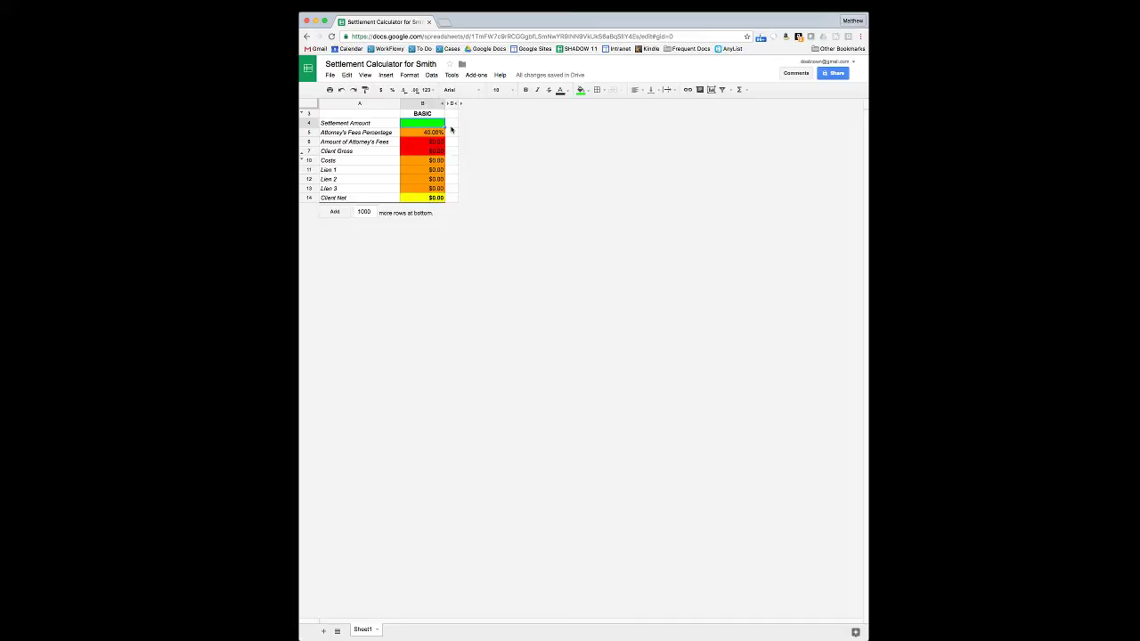
pyautogui.click(403, 123)
pyautogui.write('100000')
pyautogui.press('Return')
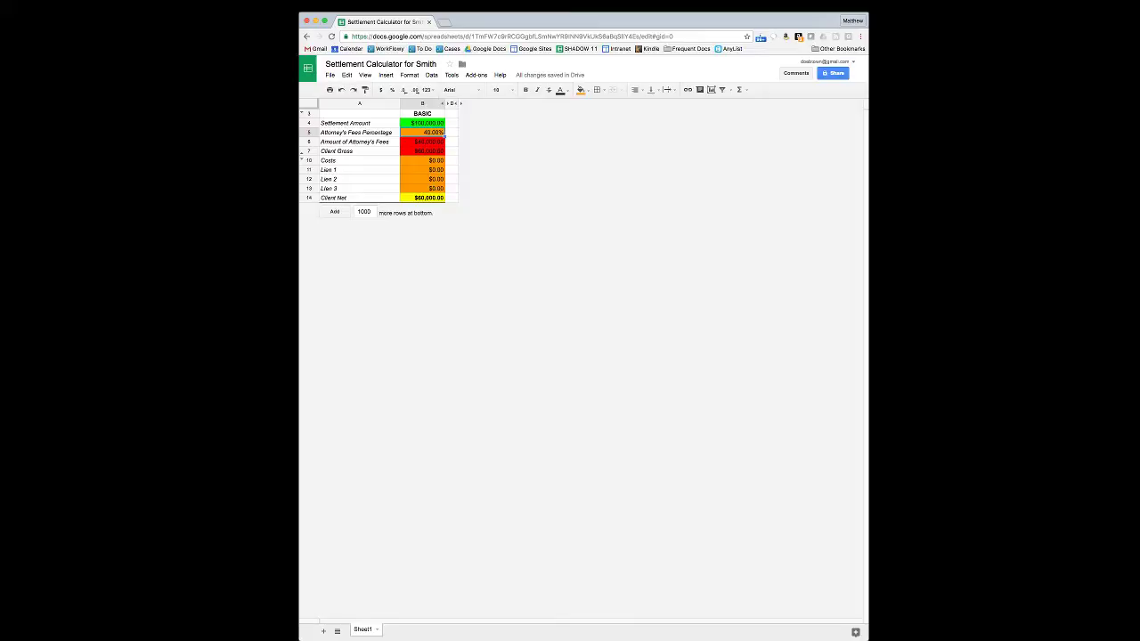
# Check the calculated attorney's fees, Client Gross and Client Net against the Settlement Amount in the BASIC column.
pyautogui.click(437, 143)
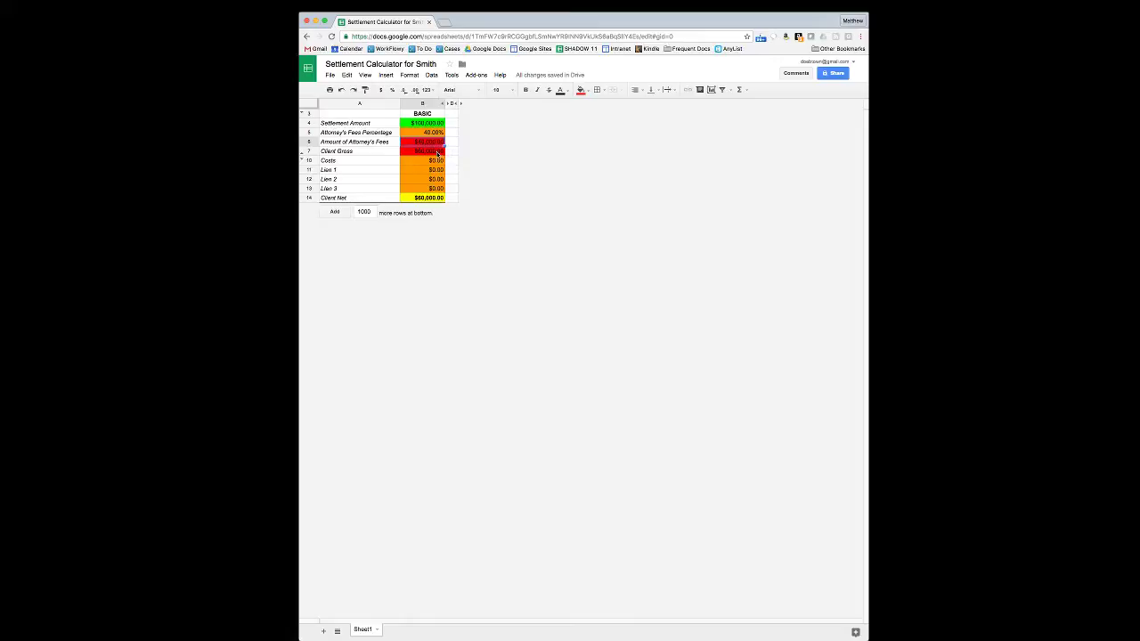
pyautogui.click(437, 153)
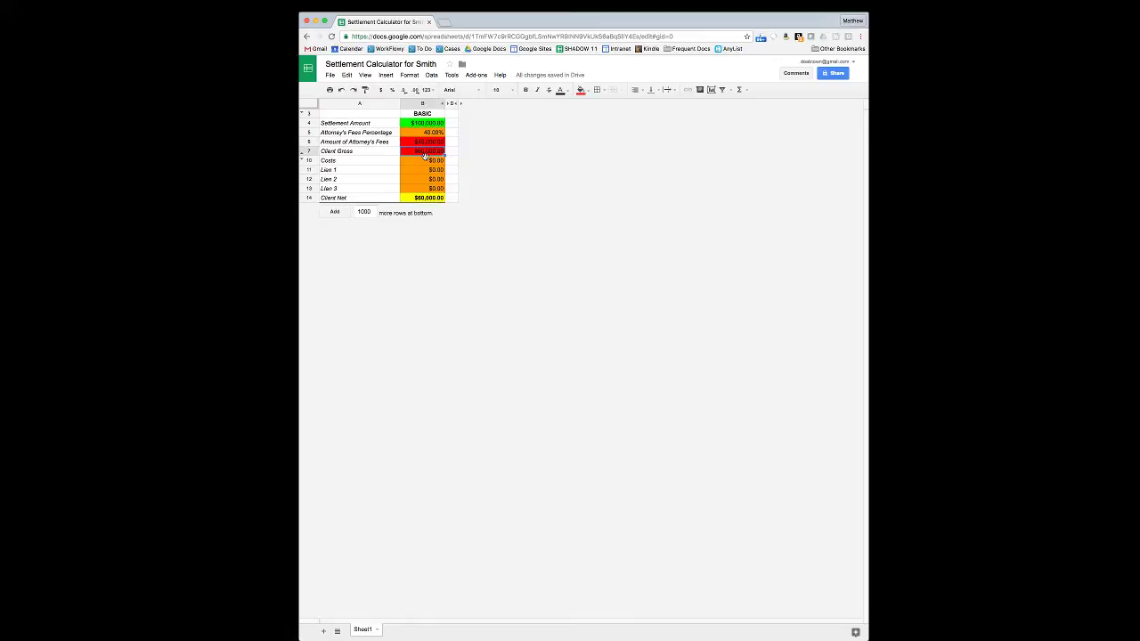
pyautogui.click(423, 125)
pyautogui.click(416, 200)
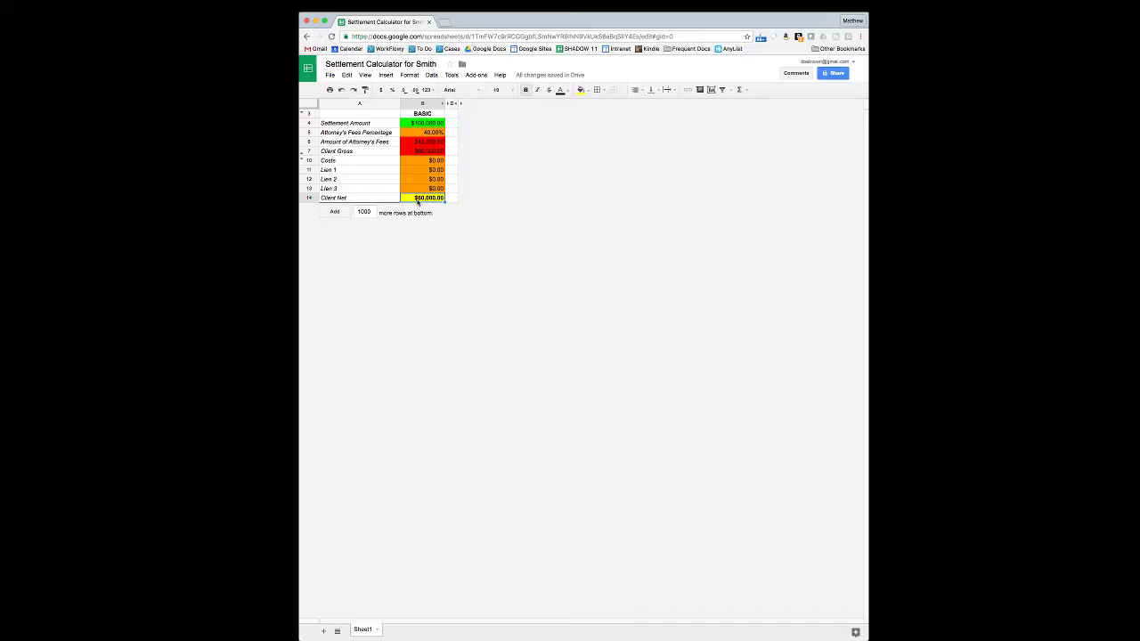
pyautogui.click(419, 126)
pyautogui.click(421, 200)
# Set the Settlement Amount in the BASIC column to $90,000 and check the amount of attorney's fees.
pyautogui.click(422, 125)
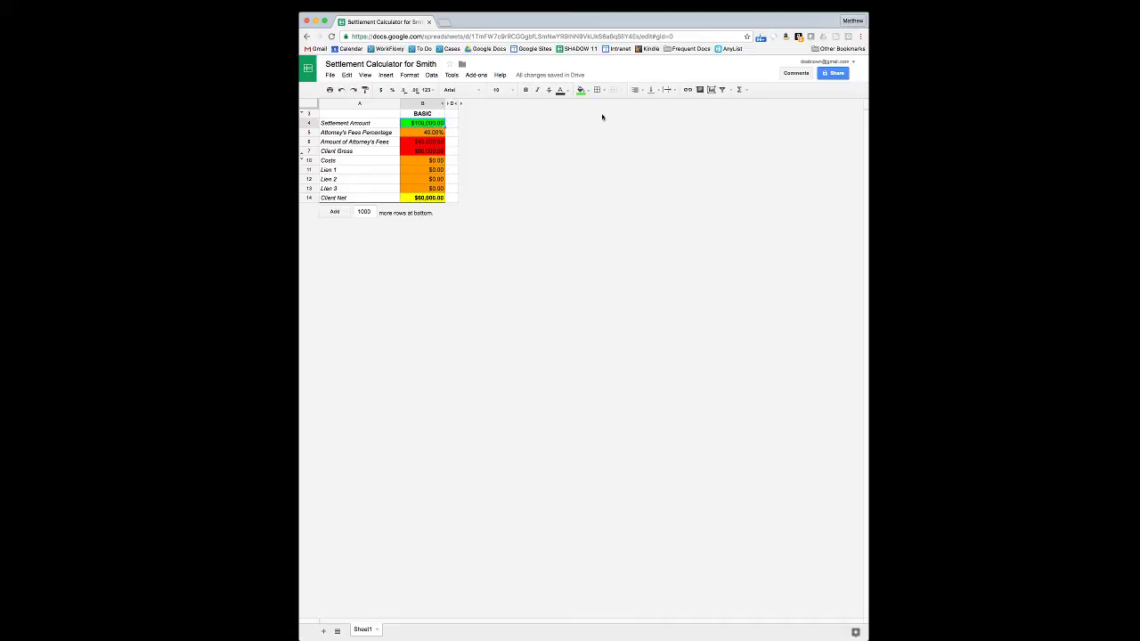
pyautogui.write('90000')
pyautogui.press('Return')
pyautogui.click(430, 142)
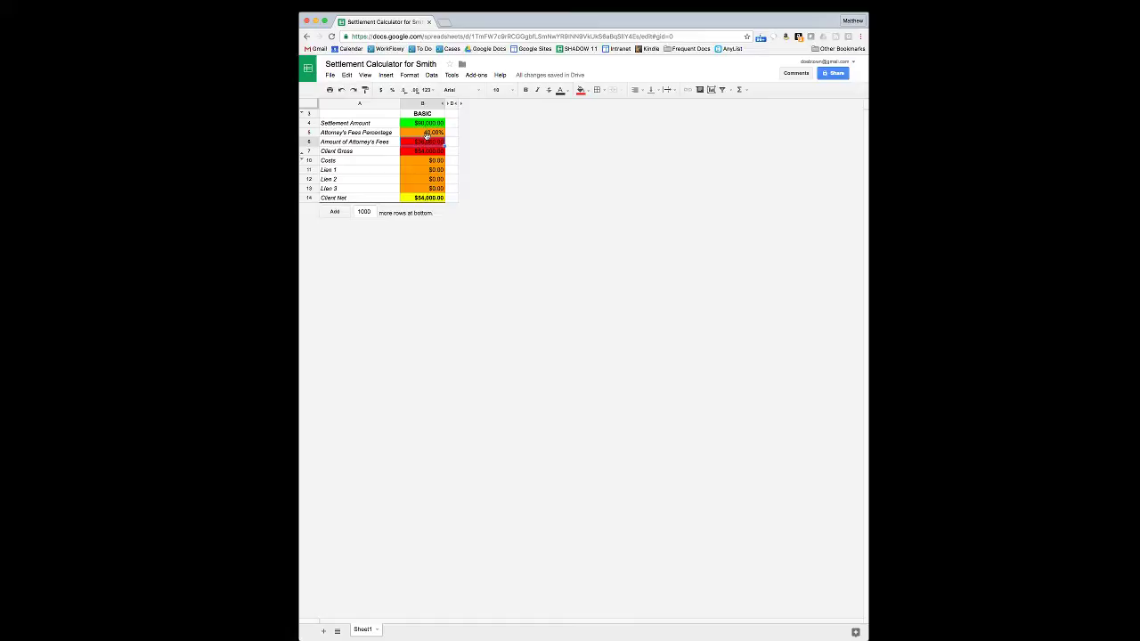
# Set the BASIC Attorney's Fees Percentage to 33.33%, accept the protected-cell edit, and check the resulting fee amount.
pyautogui.click(428, 136)
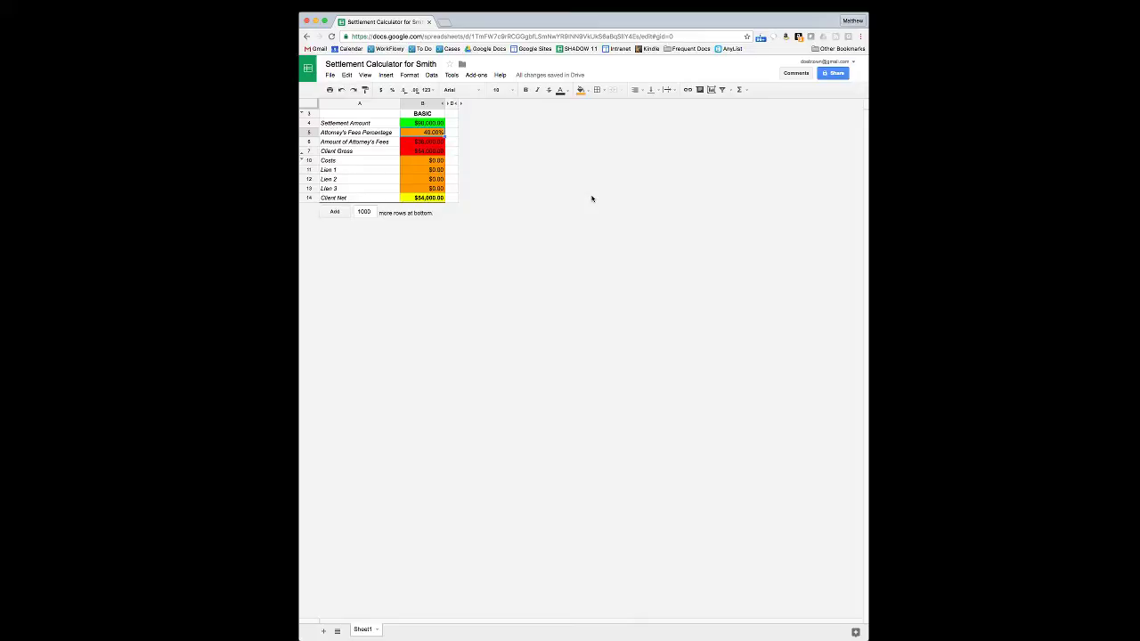
pyautogui.click(430, 168)
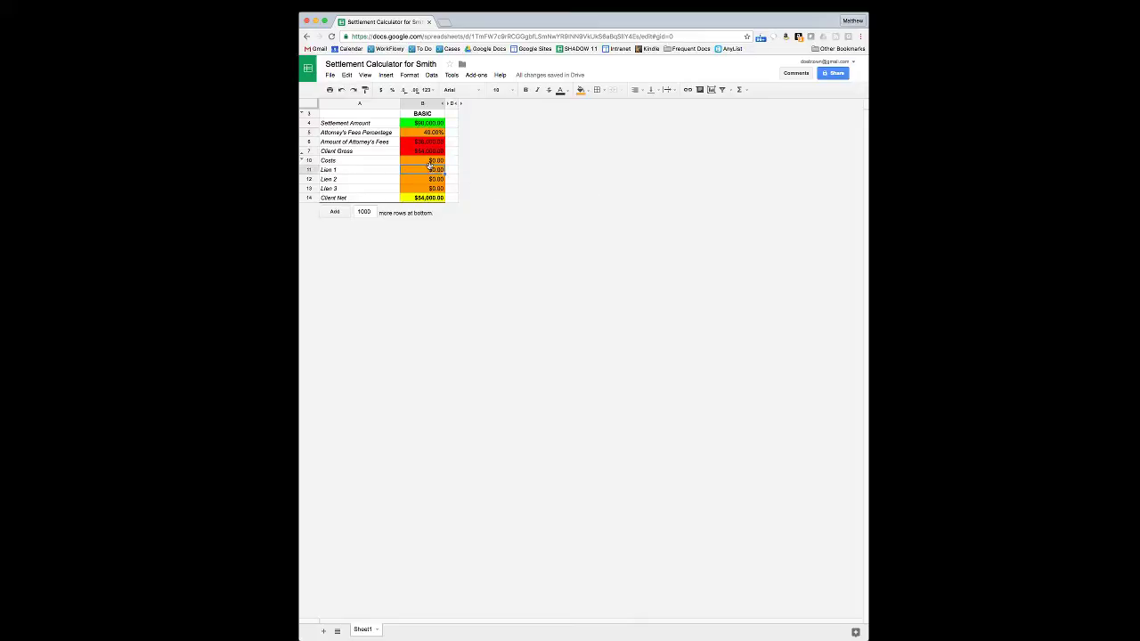
pyautogui.click(429, 133)
pyautogui.write('33')
pyautogui.write('.33')
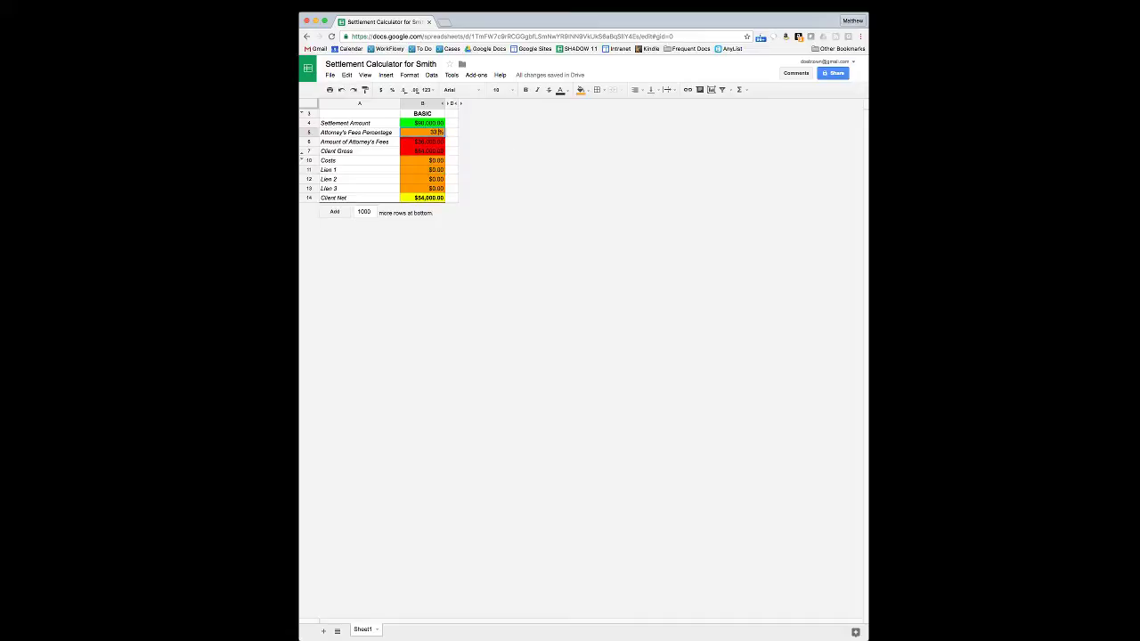
pyautogui.press('Return')
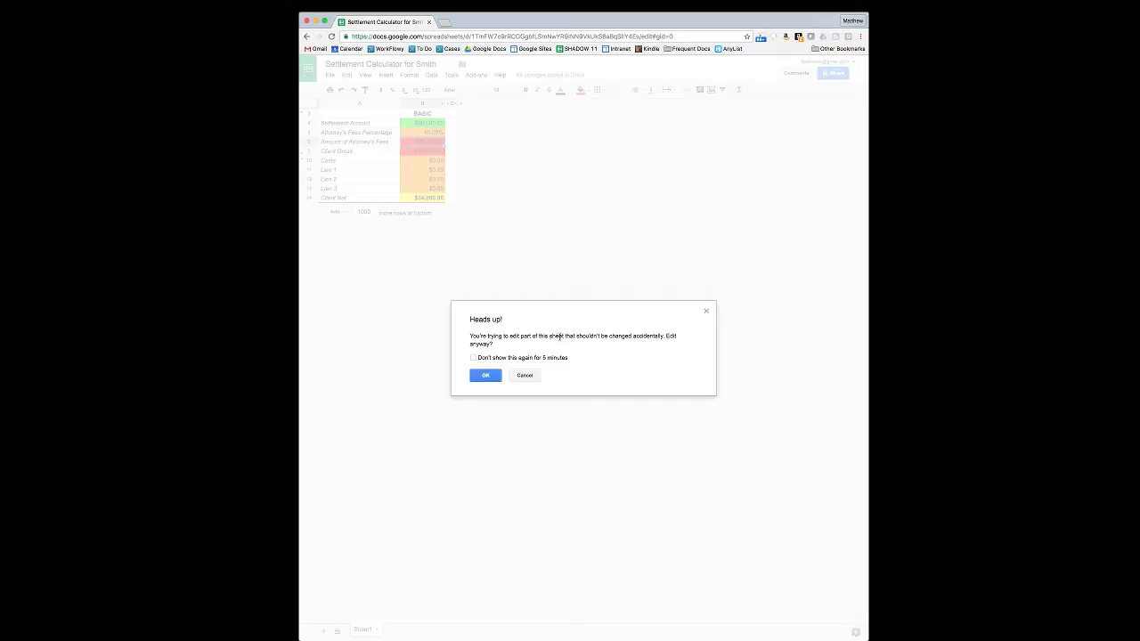
pyautogui.click(486, 376)
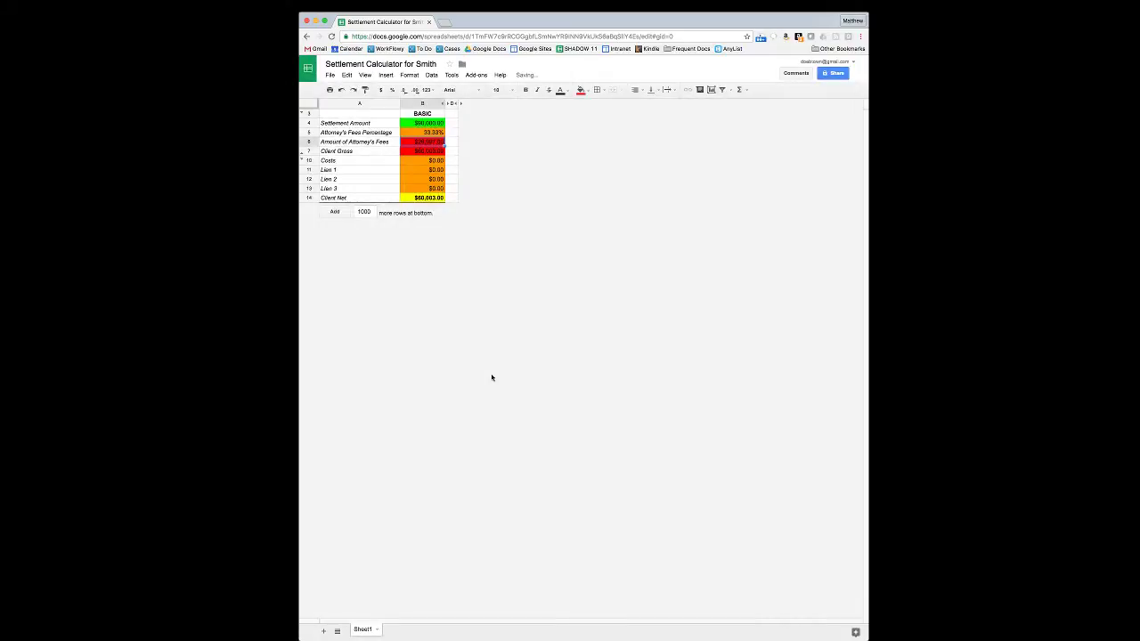
pyautogui.click(429, 136)
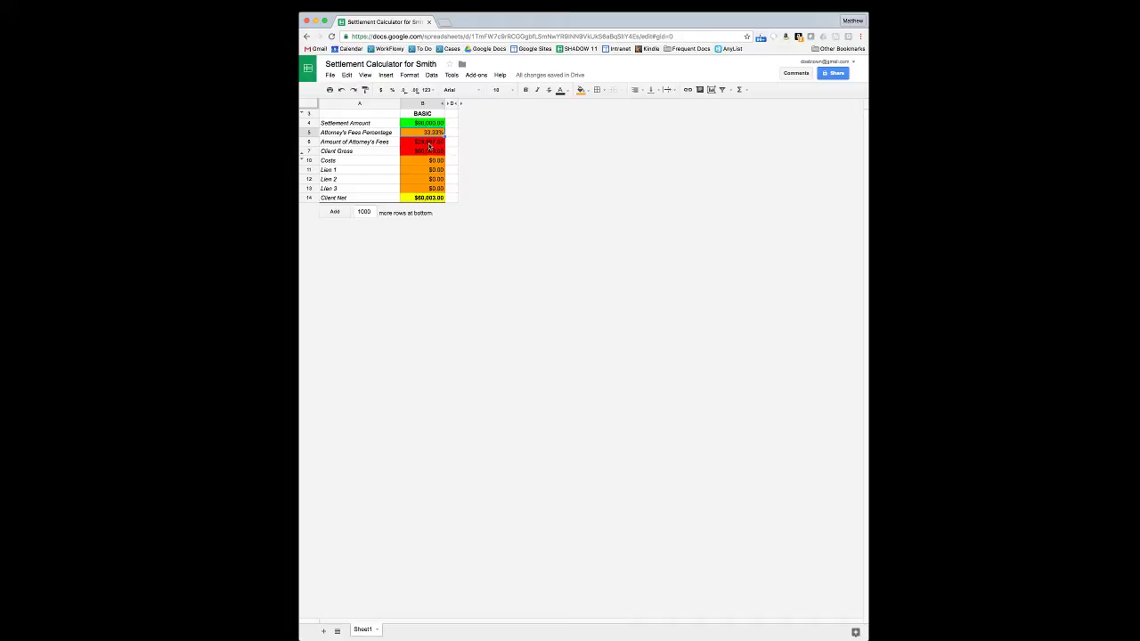
pyautogui.click(429, 144)
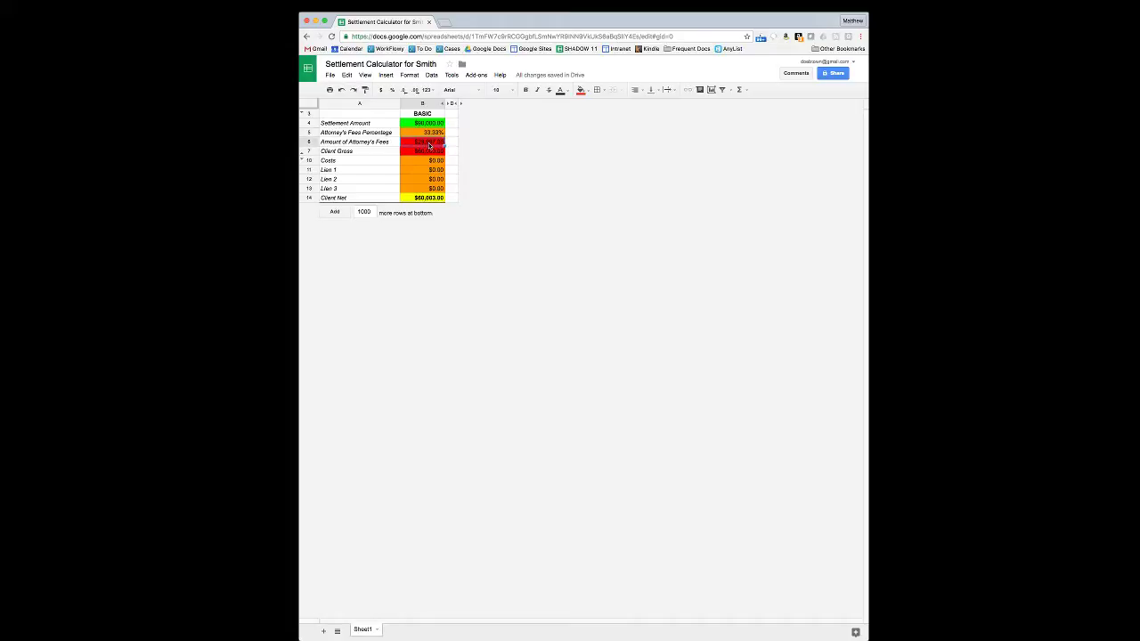
# Set the BASIC Attorney's Fees Percentage back to 40% and accept the protected-cell edit.
pyautogui.press('Up')
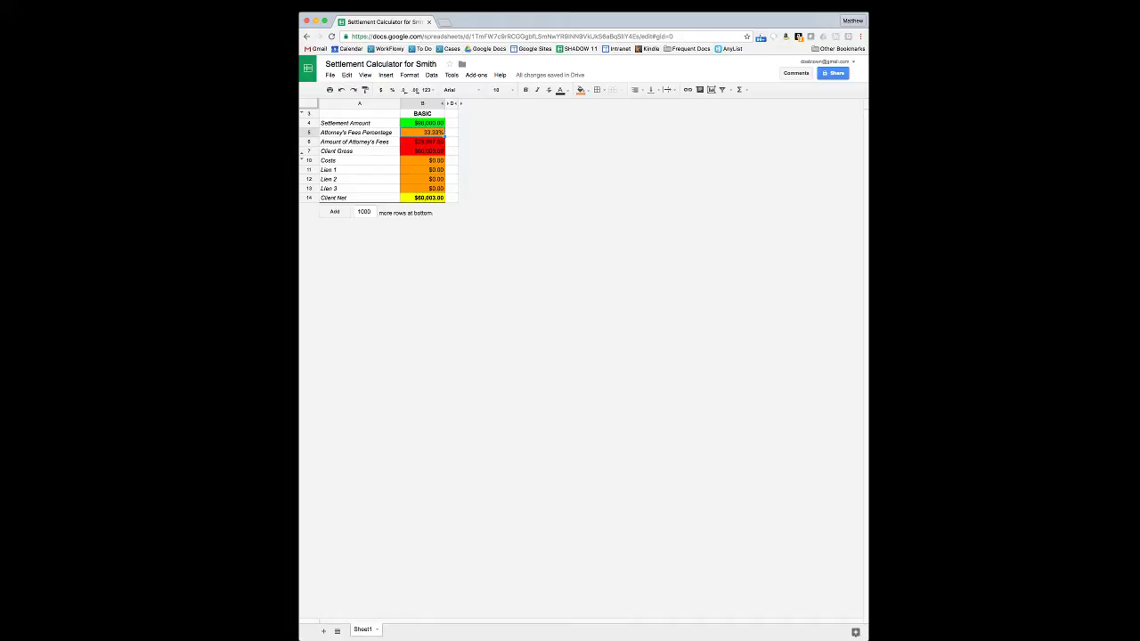
pyautogui.write('40')
pyautogui.press('Return')
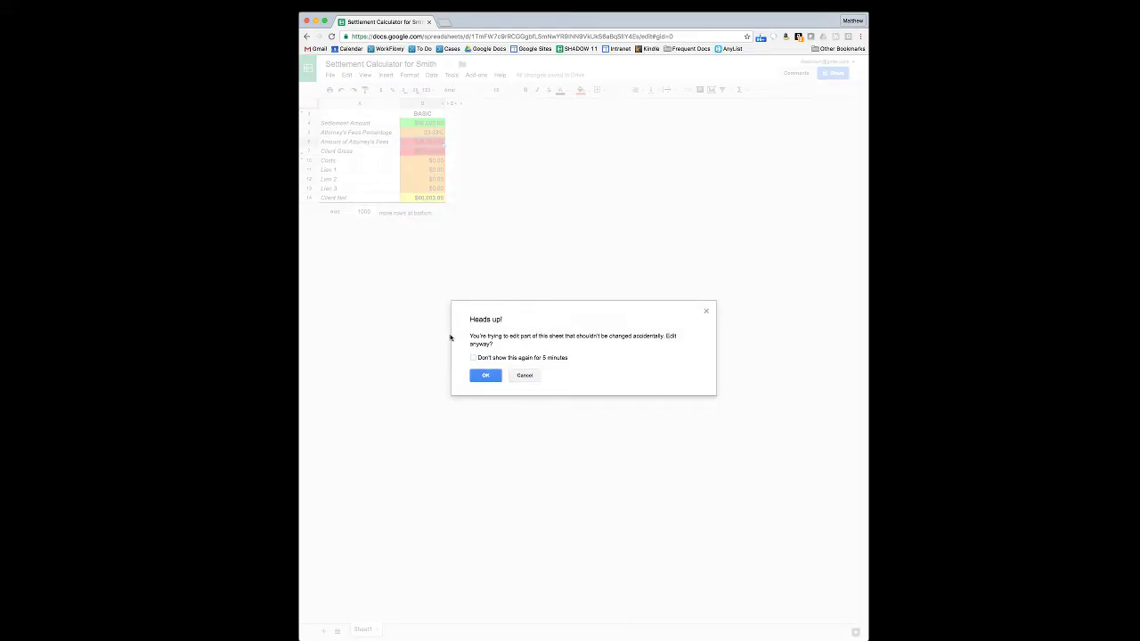
pyautogui.click(483, 378)
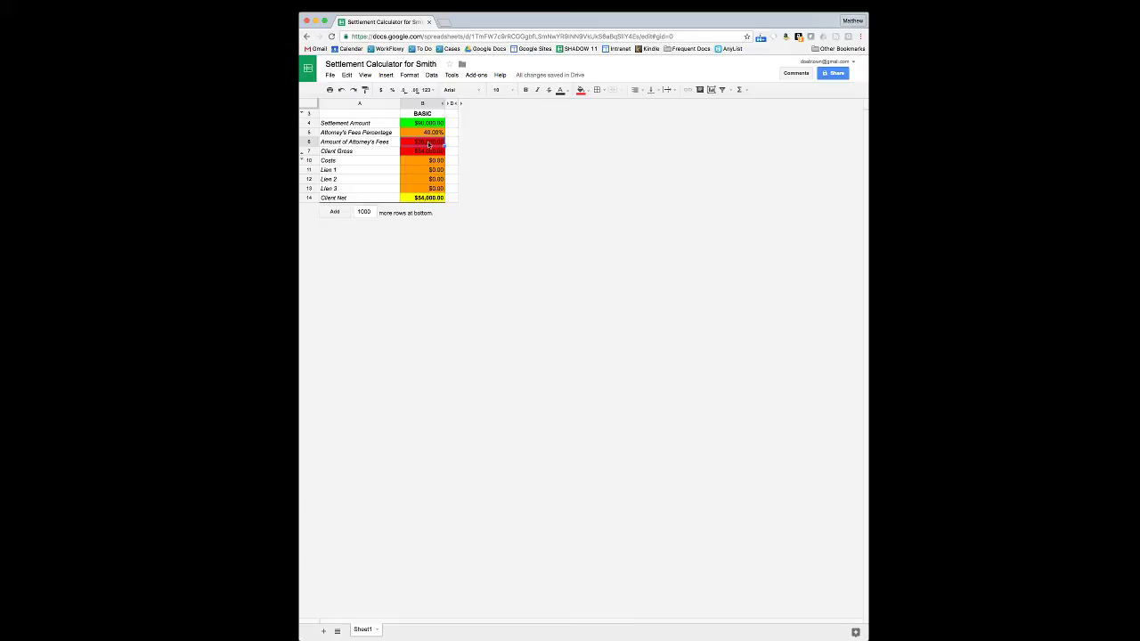
# Check the Client Gross, and enter Costs of $5,000 in the BASIC column.
pyautogui.click(424, 154)
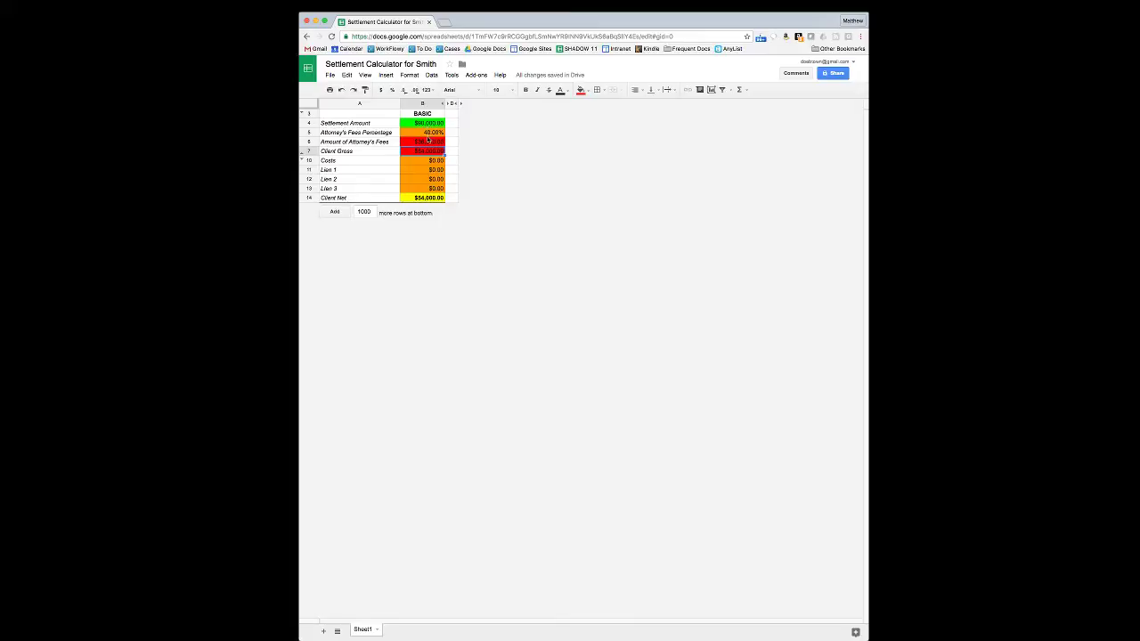
pyautogui.click(423, 164)
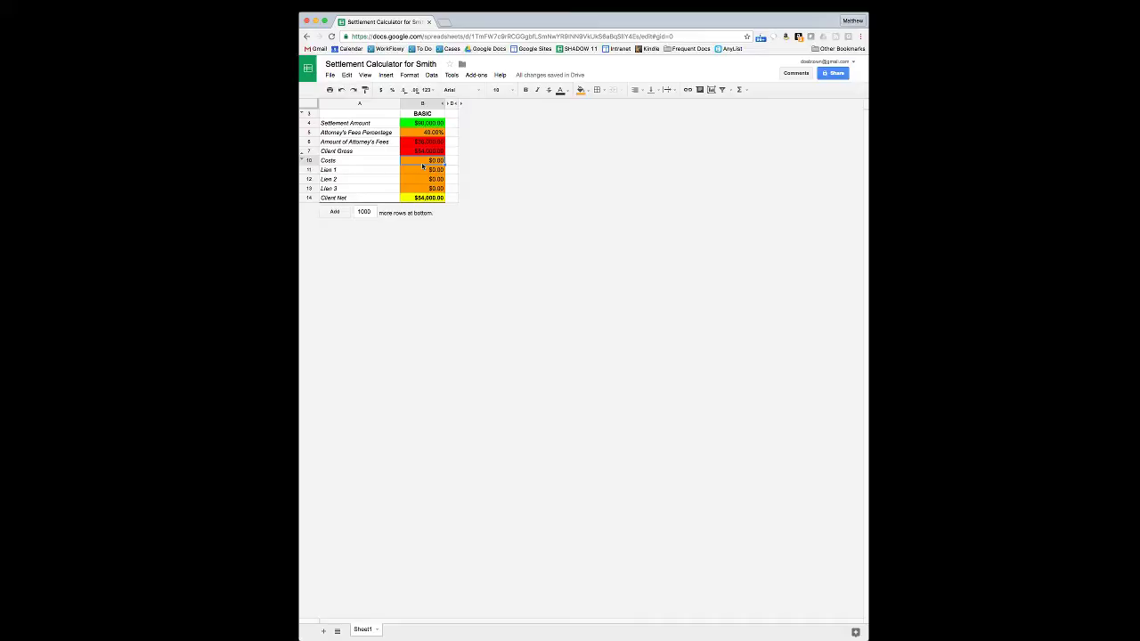
pyautogui.write('$')
pyautogui.press('Return')
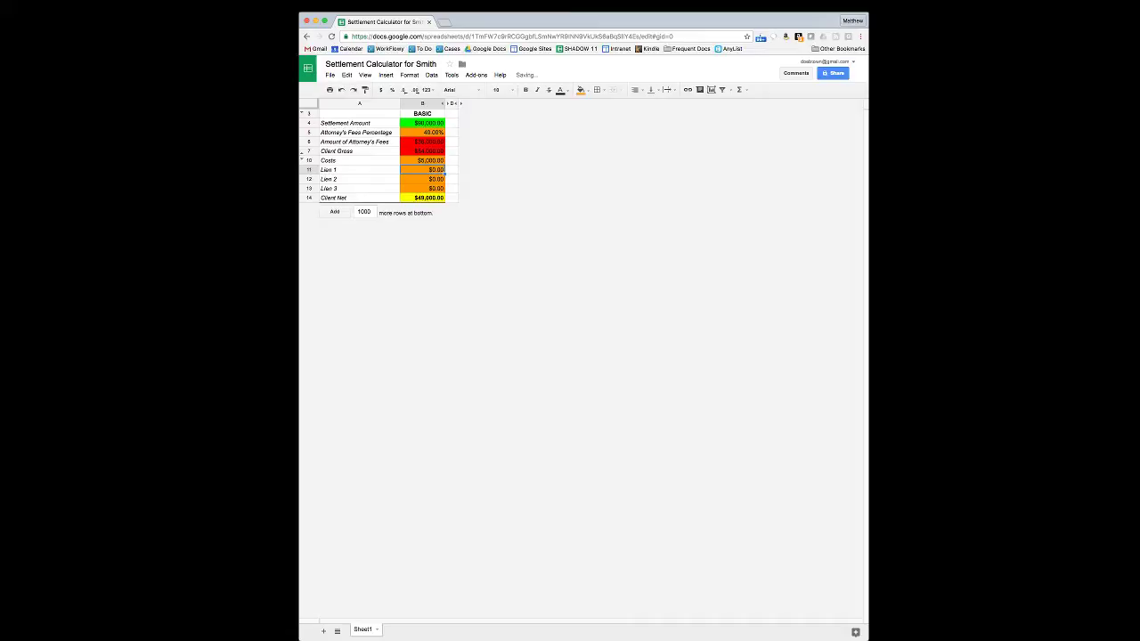
# Set the Costs in the BASIC column to $0 and check the Client Net.
pyautogui.click(419, 164)
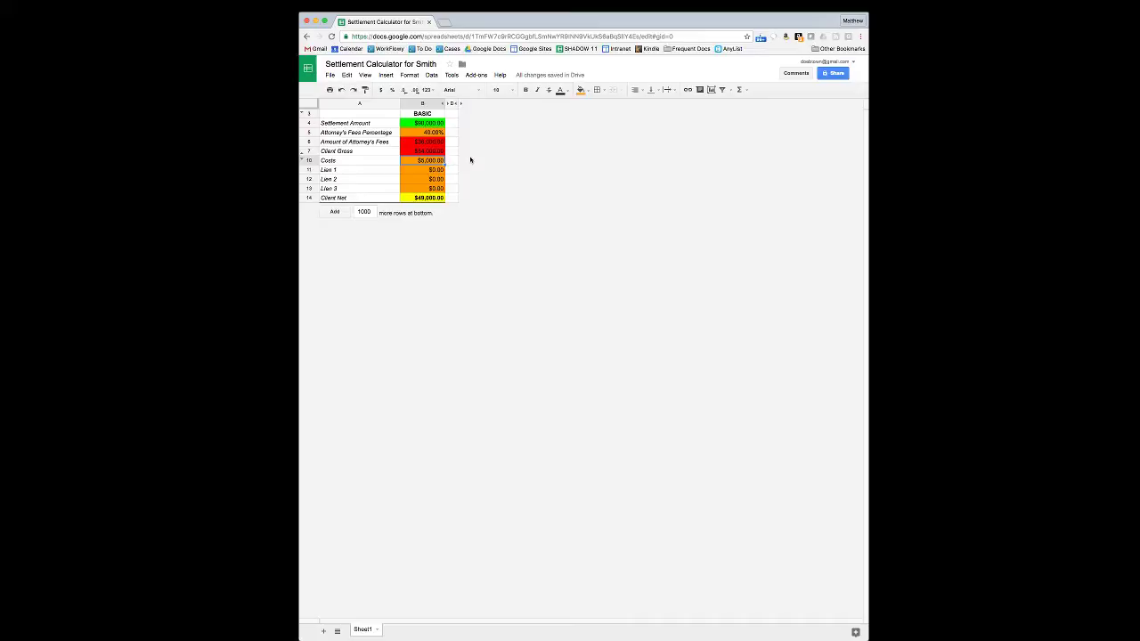
pyautogui.write('0')
pyautogui.press('Return')
pyautogui.press('Down')
pyautogui.press('Down')
pyautogui.press('Down')
pyautogui.press('Down')
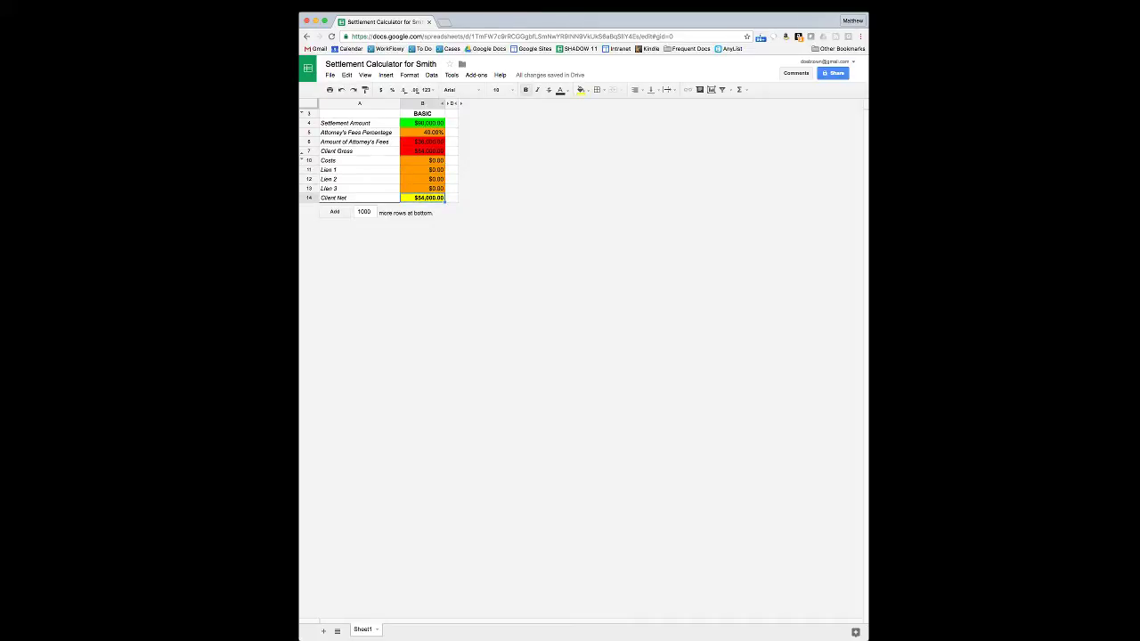
# Undo the last change to the Costs value.
pyautogui.press('Up')
pyautogui.press('Up')
pyautogui.press('Up')
pyautogui.press('Up')
pyautogui.press('super+z')
# Compare the Costs value with the Client Net in the BASIC column.
pyautogui.press('Down')
pyautogui.press('Down')
pyautogui.press('Down')
pyautogui.press('Down')
pyautogui.press('Up')
pyautogui.press('Up')
pyautogui.press('Up')
pyautogui.press('Up')
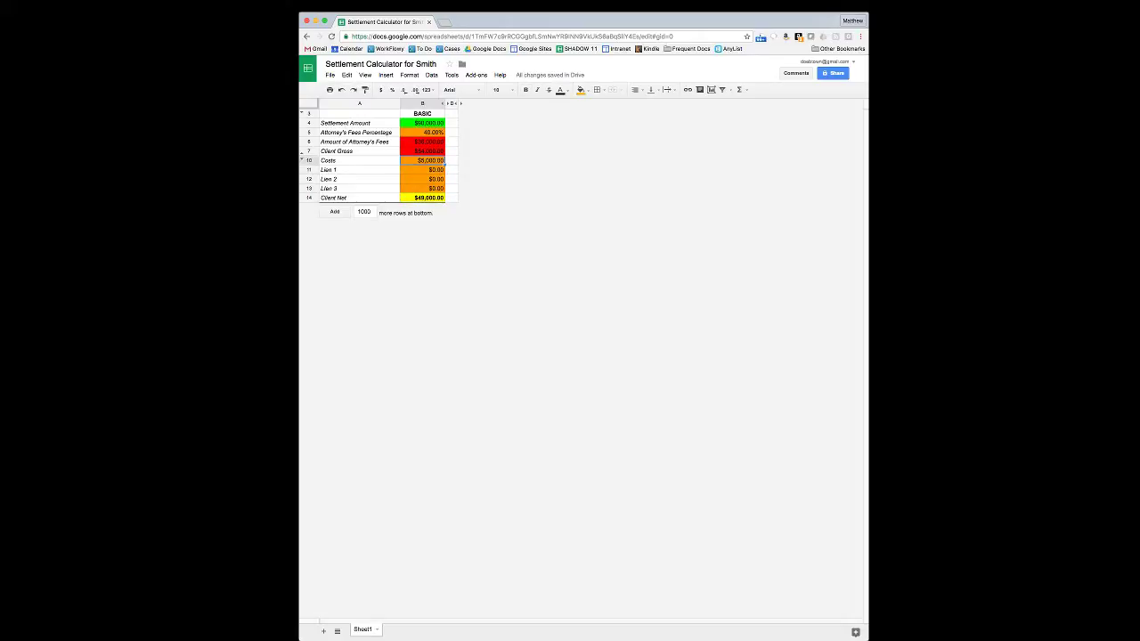
pyautogui.press('Down')
pyautogui.press('Down')
pyautogui.press('Down')
pyautogui.press('Down')
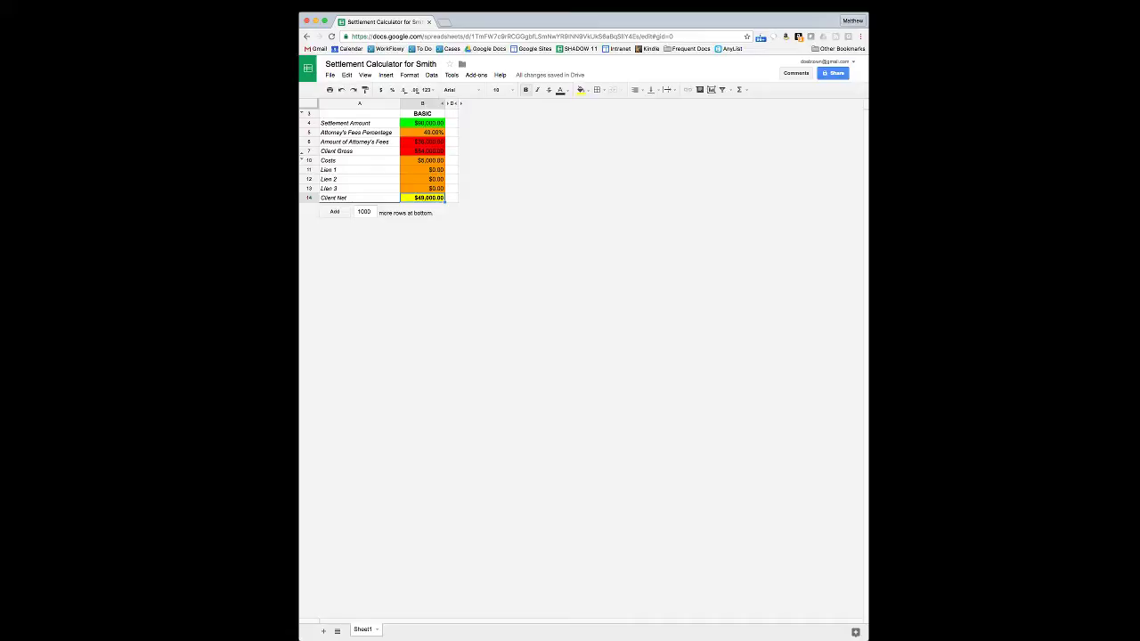
# Enter $3,000 for Lien 1 and $1,000 for Lien 2 in the BASIC column, and check the Client Net.
pyautogui.click(422, 169)
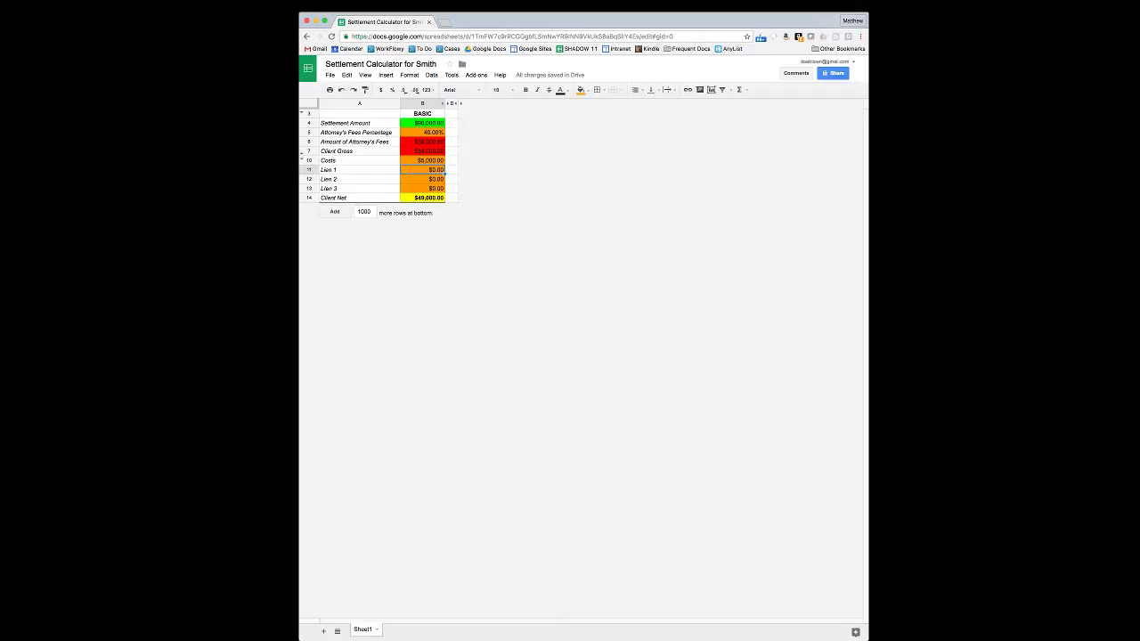
pyautogui.write('3000')
pyautogui.press('Return')
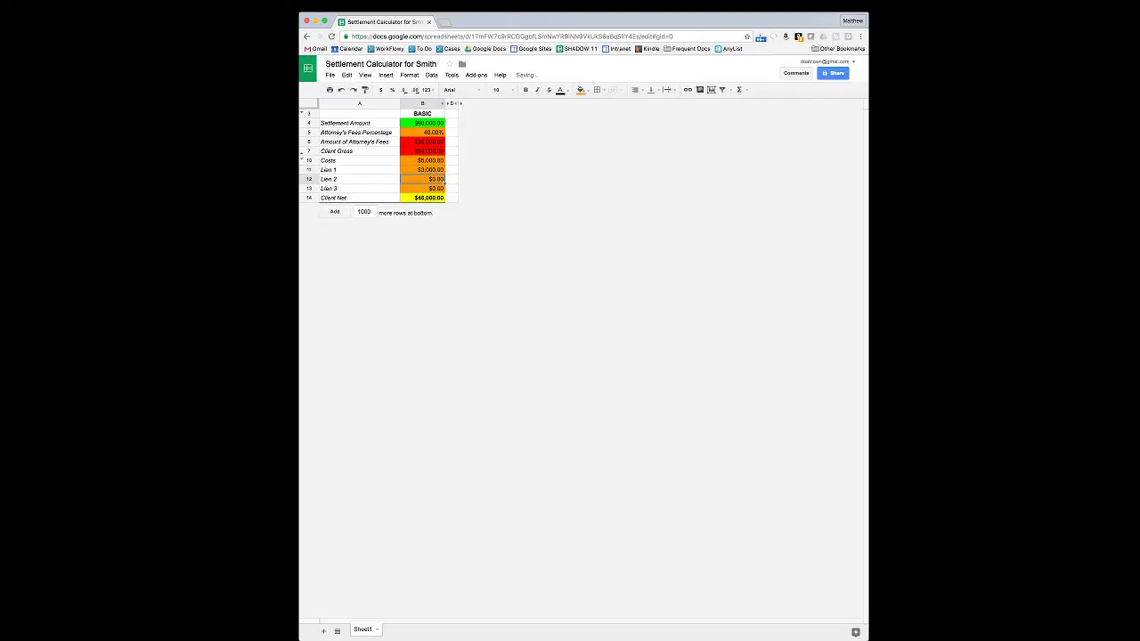
pyautogui.write('1000')
pyautogui.press('Tab')
pyautogui.press('Down')
pyautogui.press('Left')
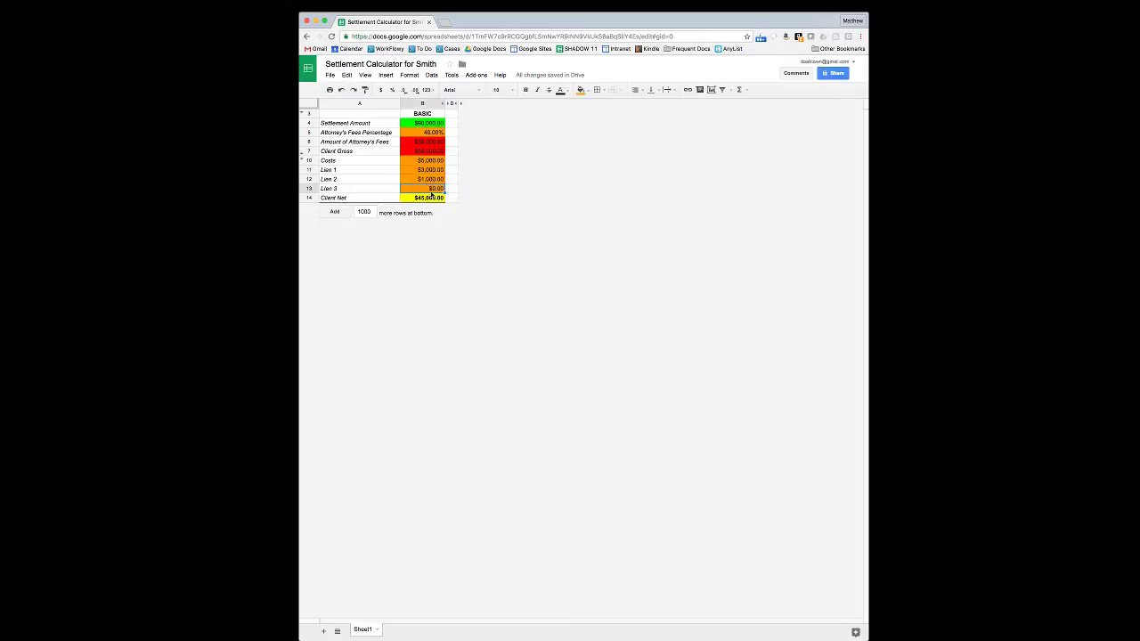
pyautogui.click(429, 198)
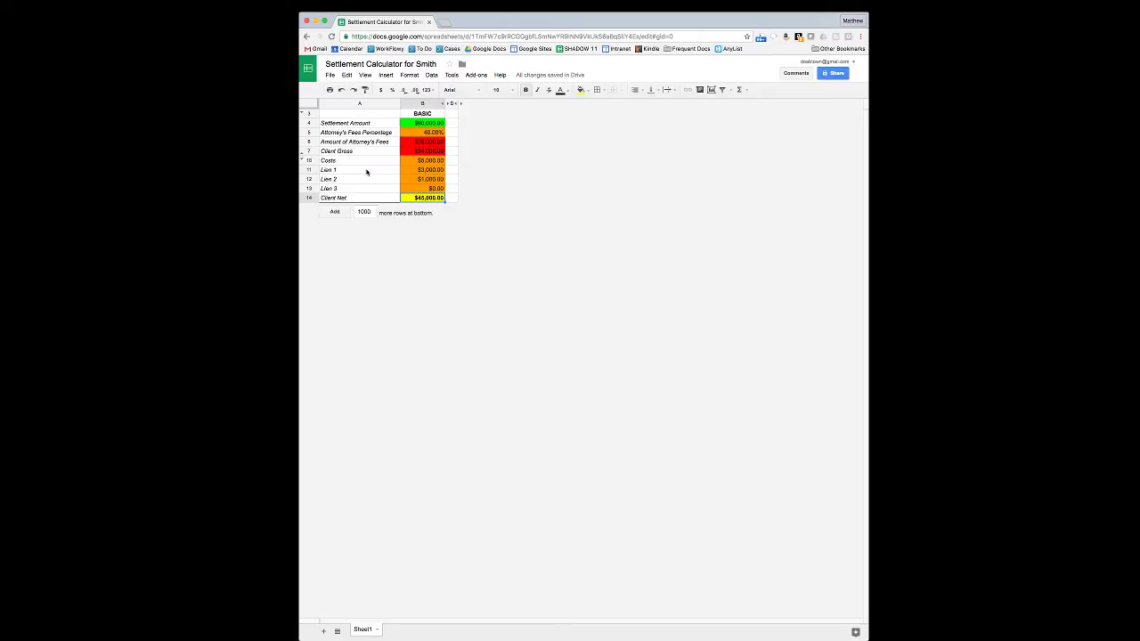
# Rename the Lien 1 label as Medicare Lien and the Lien 2 label as Private Lien, and select the Lien 3 label.
pyautogui.click(367, 171)
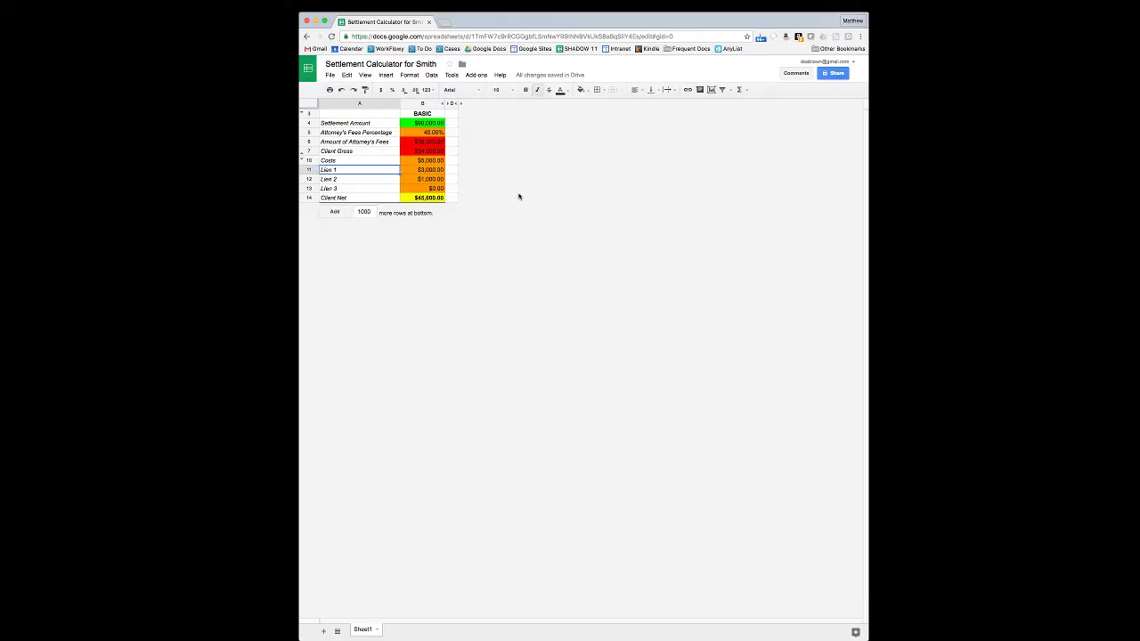
pyautogui.write('Medicare Lie')
pyautogui.press('Tab')
pyautogui.press('Return')
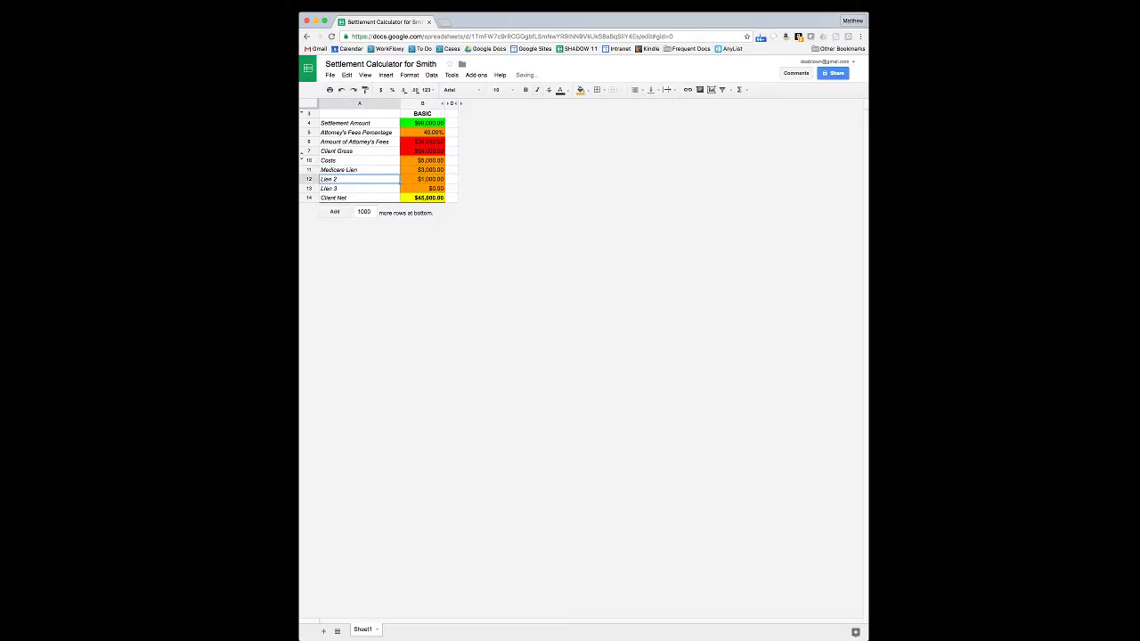
pyautogui.write('Priv')
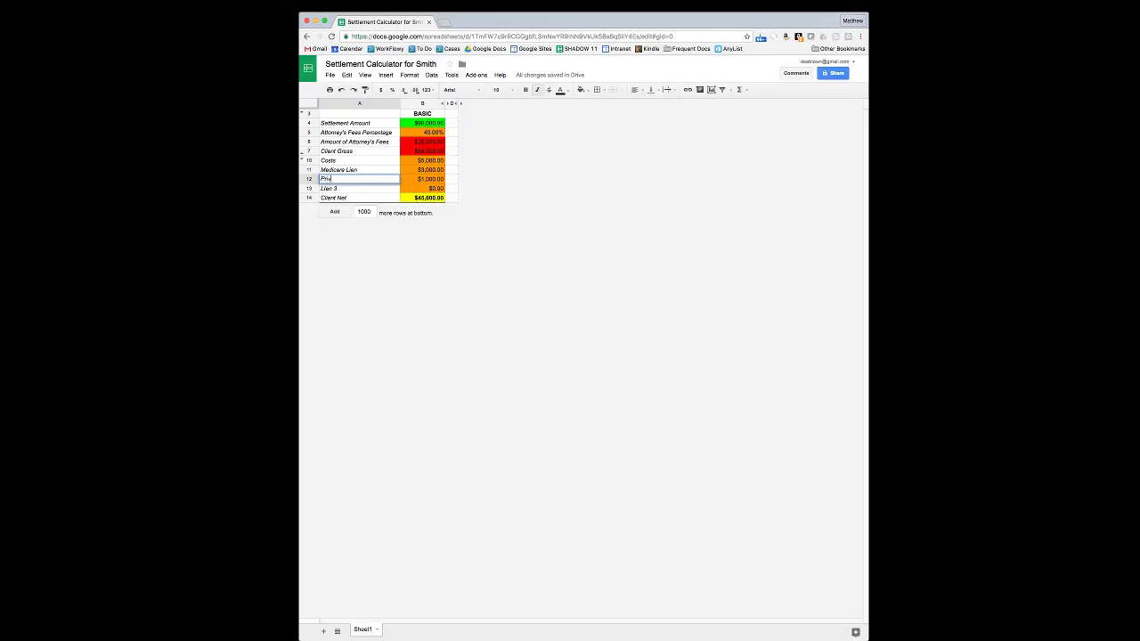
pyautogui.write('ate Lien')
pyautogui.press('Tab')
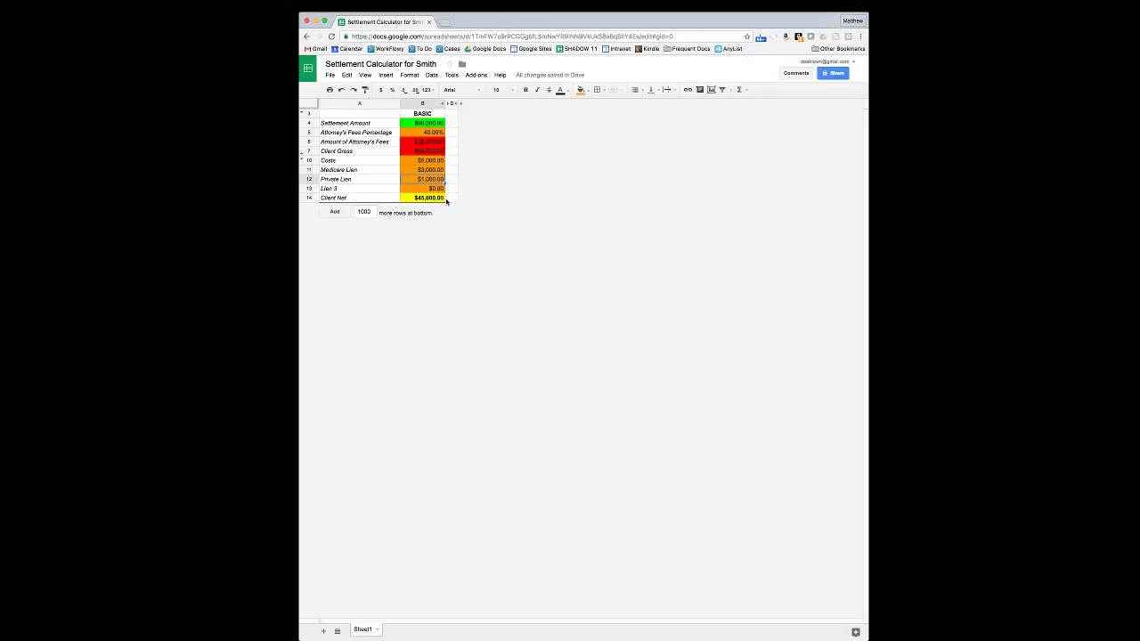
pyautogui.click(378, 191)
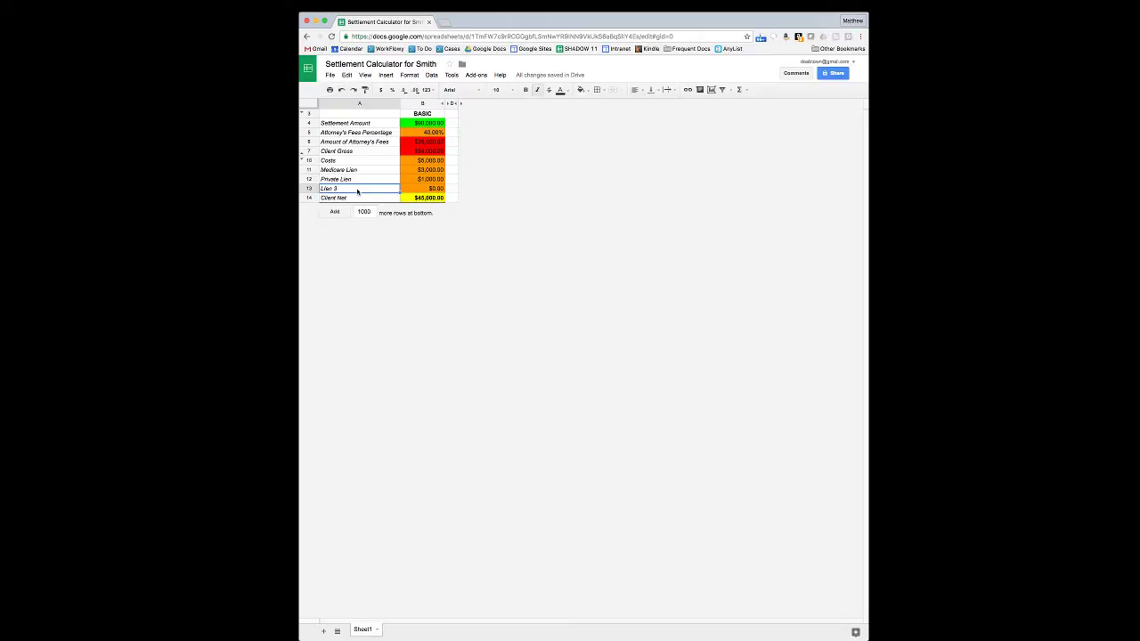
# Review the Lien 3 value, then compare the Settlement Amount with the Client Net in the BASIC column.
pyautogui.press('Right')
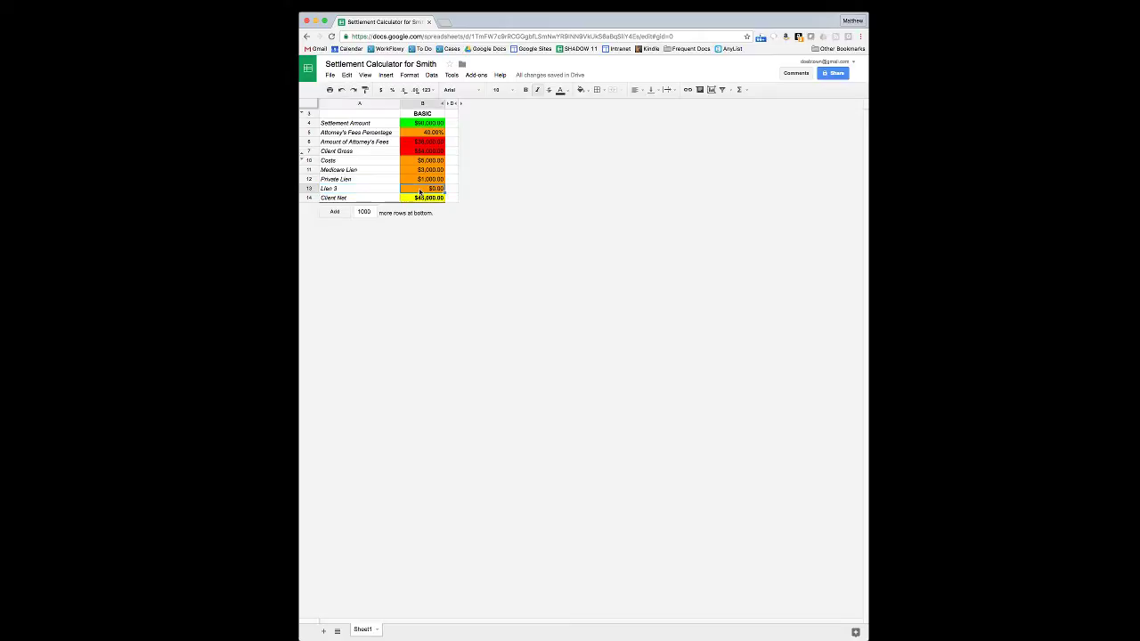
pyautogui.press('Left')
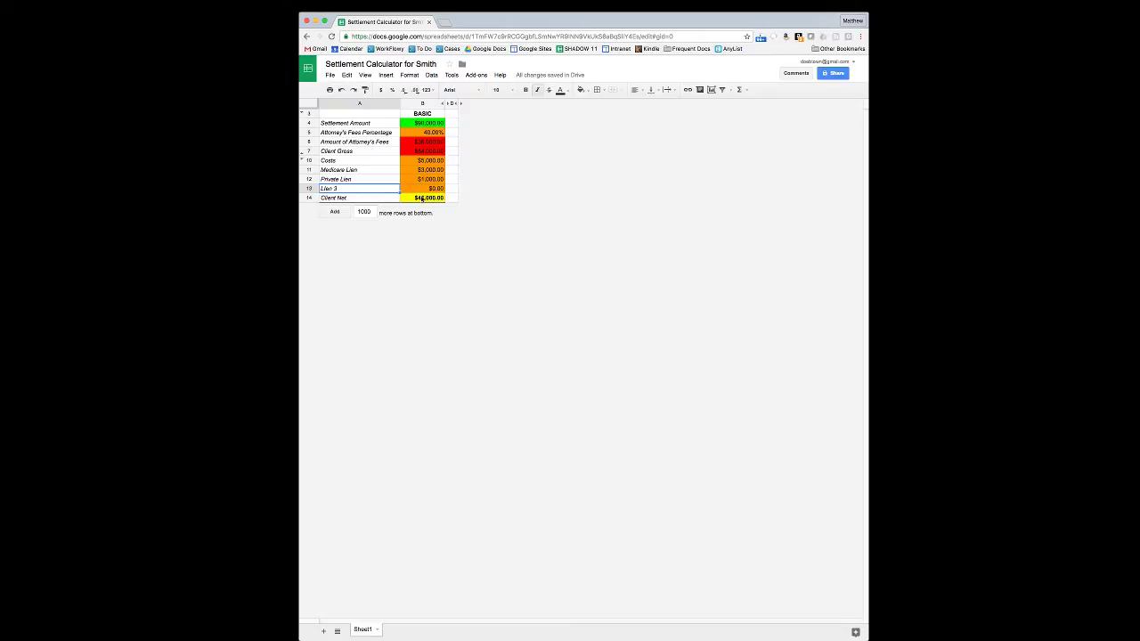
pyautogui.click(423, 198)
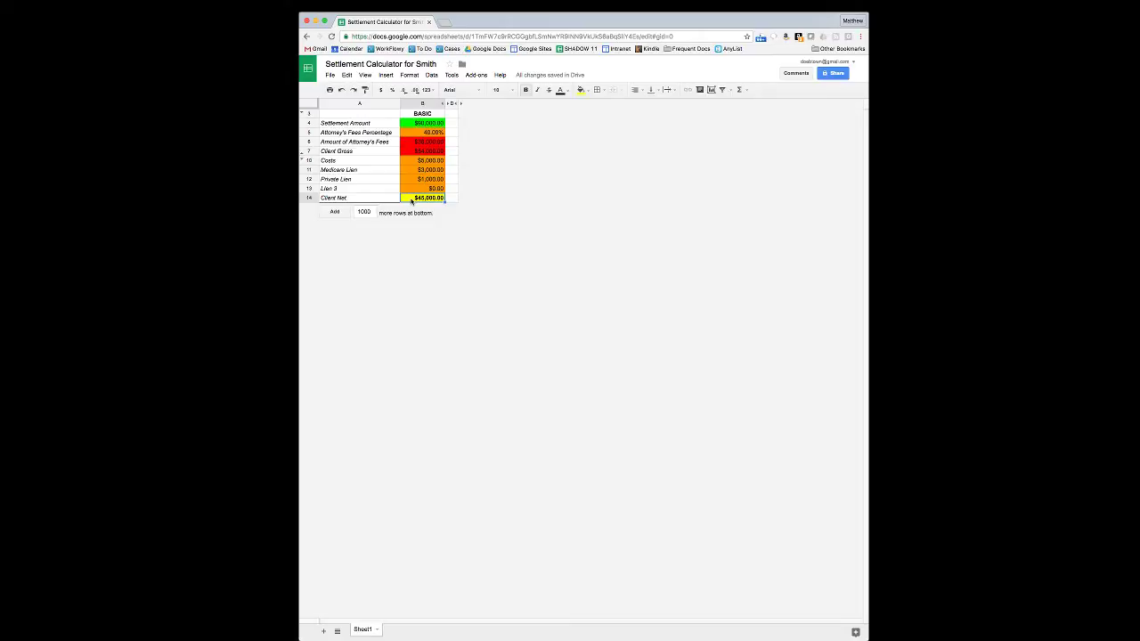
pyautogui.click(416, 124)
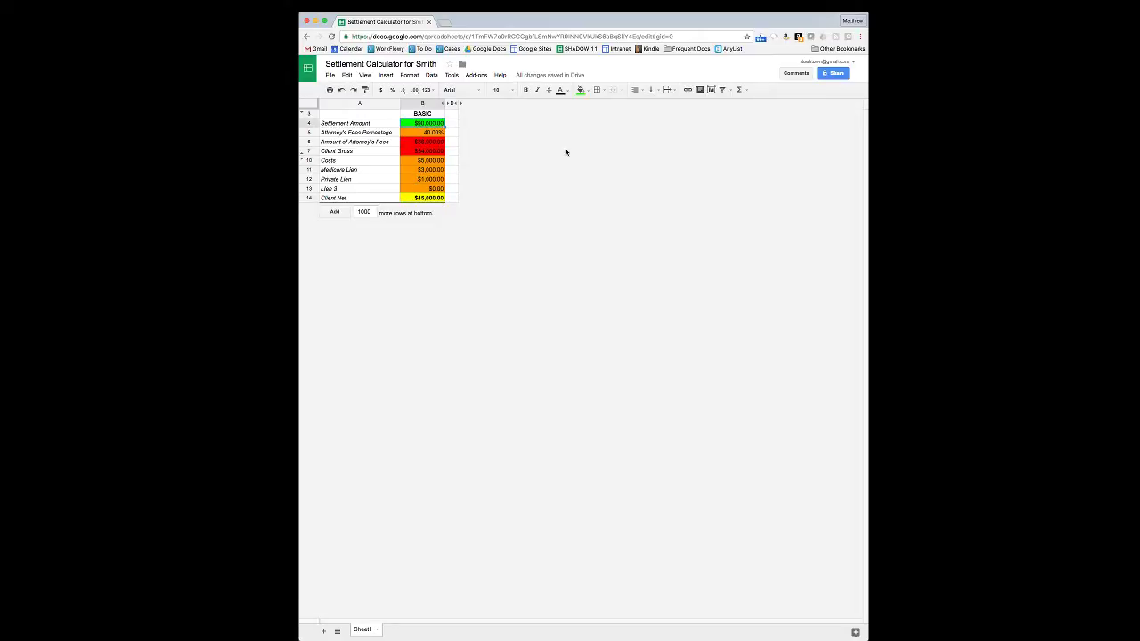
pyautogui.click(441, 197)
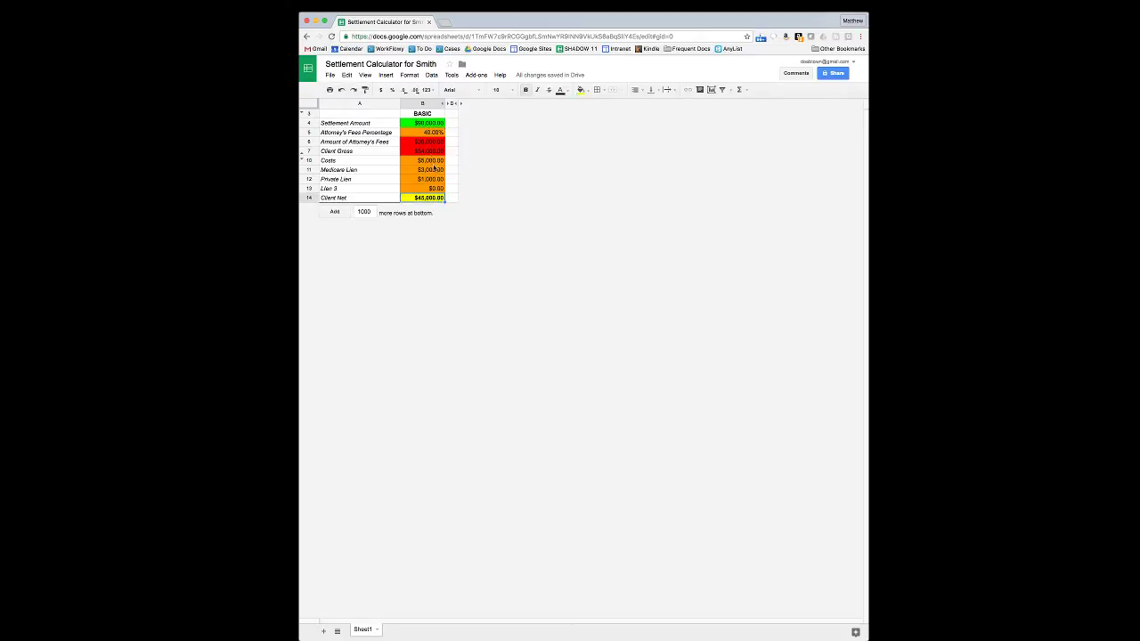
# Set the Settlement Amount in the BASIC column to $60,000 and check the Client Net.
pyautogui.click(422, 125)
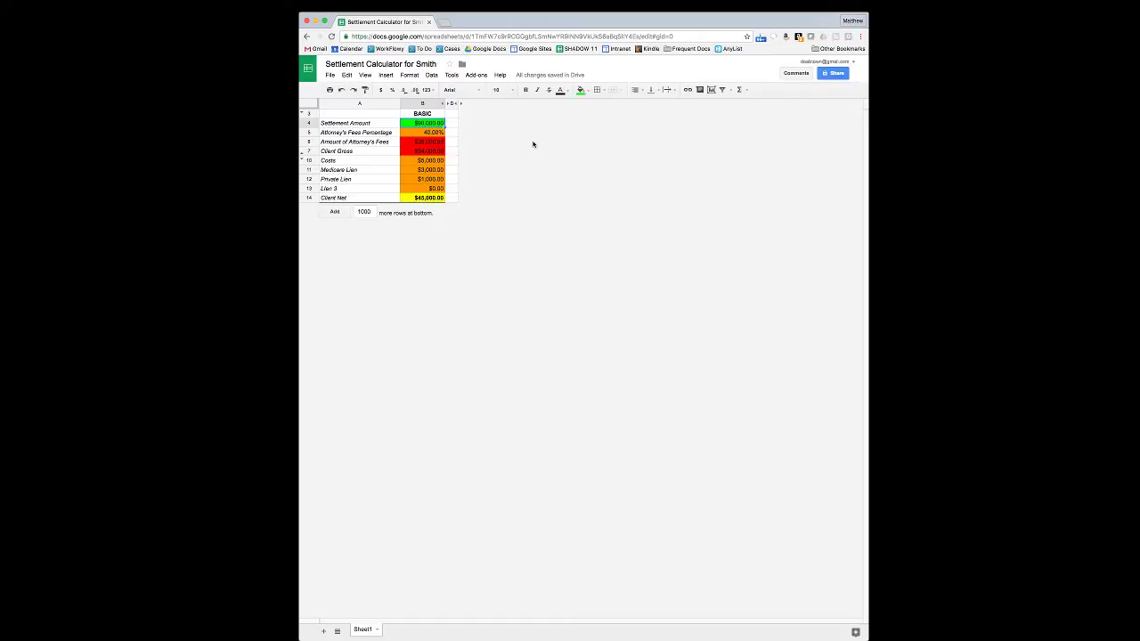
pyautogui.write('8')
pyautogui.press('Return')
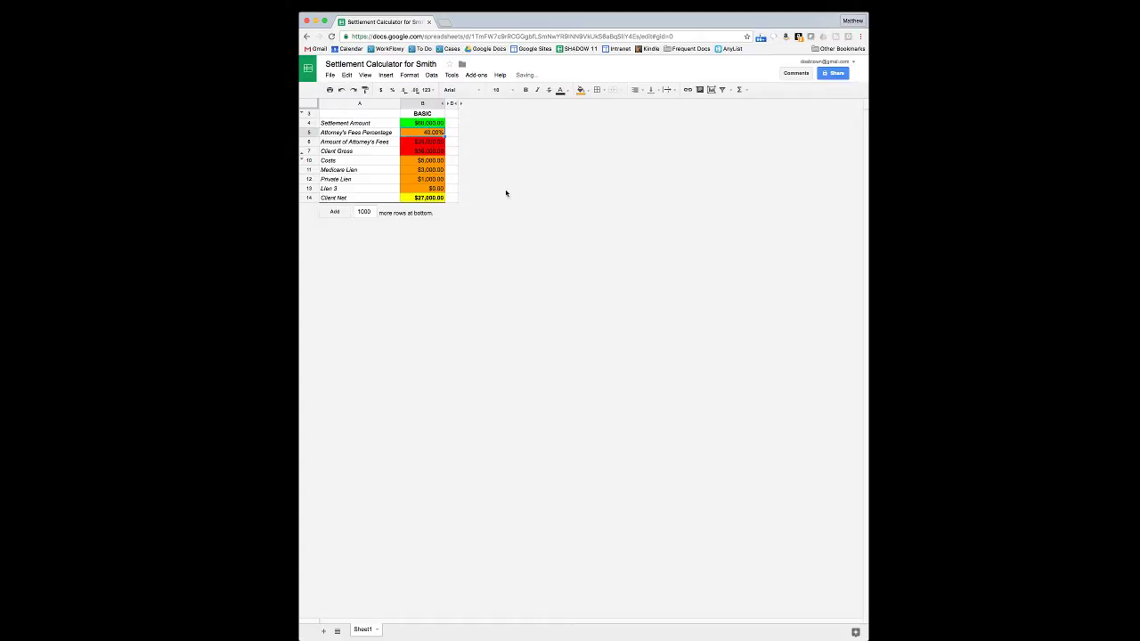
pyautogui.click(429, 200)
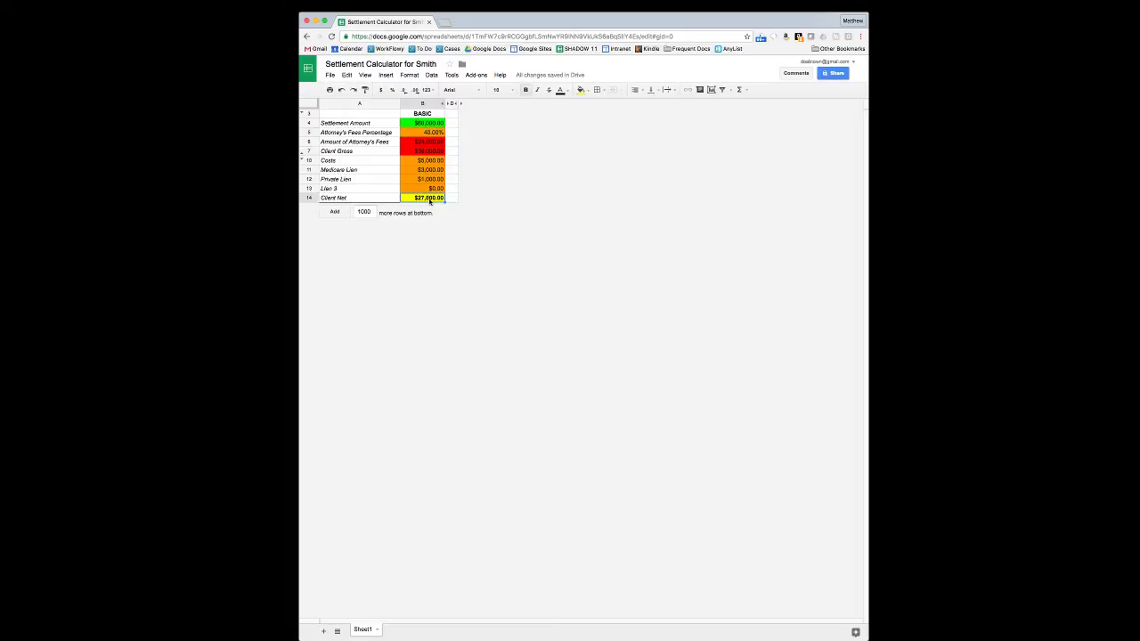
# Set the Settlement Amount in the BASIC column to $50,000 and check the Client Net.
pyautogui.click(425, 125)
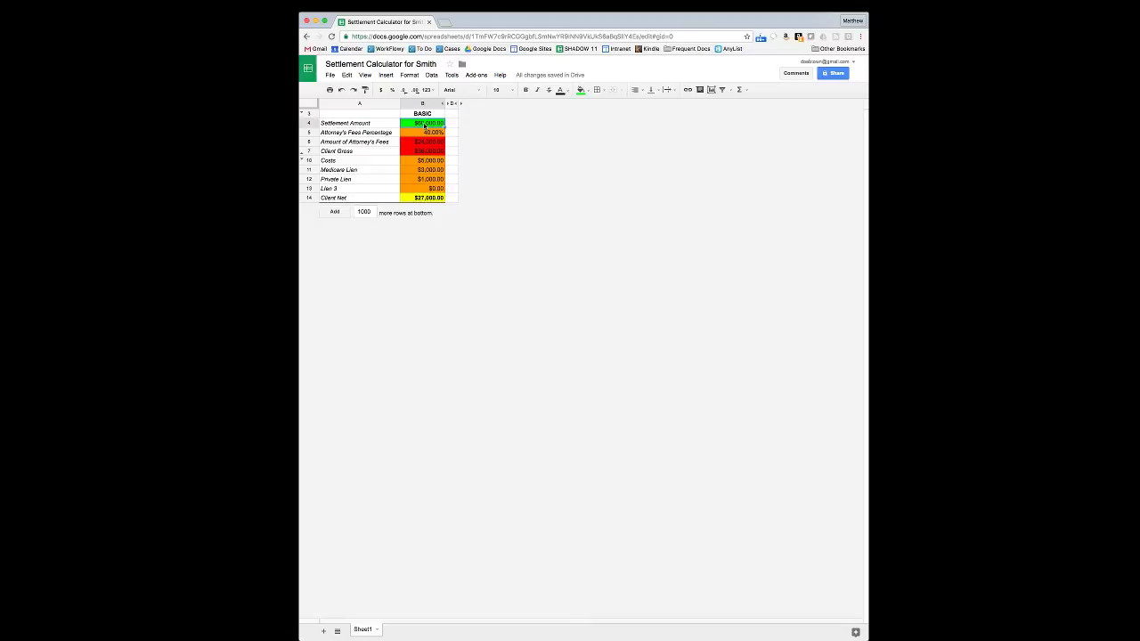
pyautogui.write('60,')
pyautogui.write('000')
pyautogui.press('Return')
pyautogui.click(422, 198)
pyautogui.hotkey('ctrl', 'b')
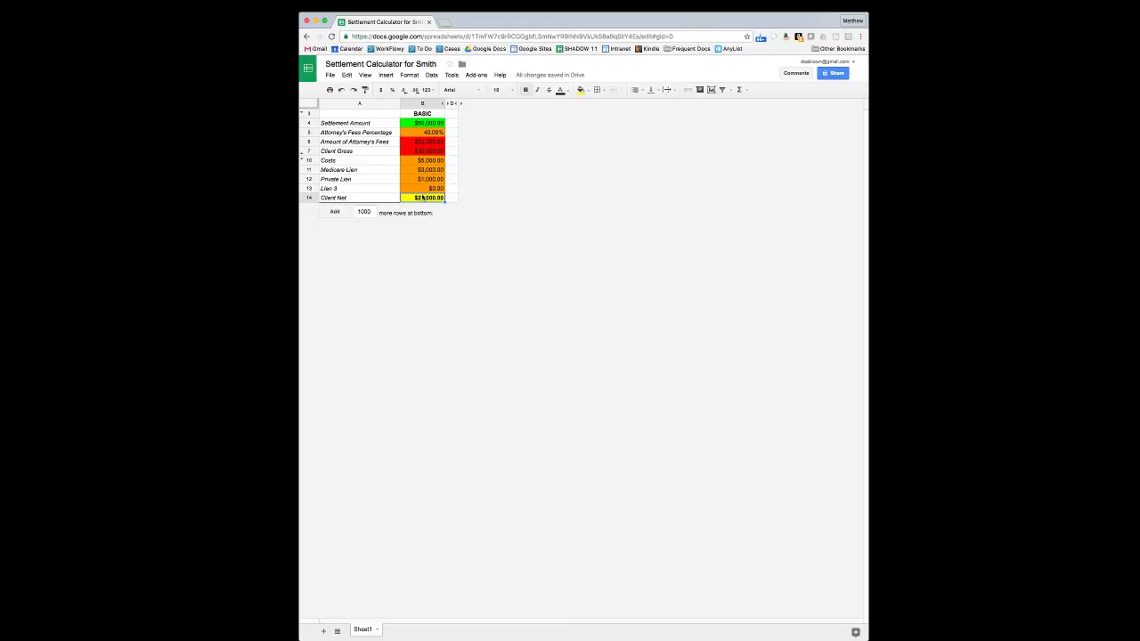
# Unhide the REVERSE column beside BASIC and select its Medicare Lien value.
pyautogui.click(450, 105)
pyautogui.click(486, 375)
pyautogui.click(471, 169)
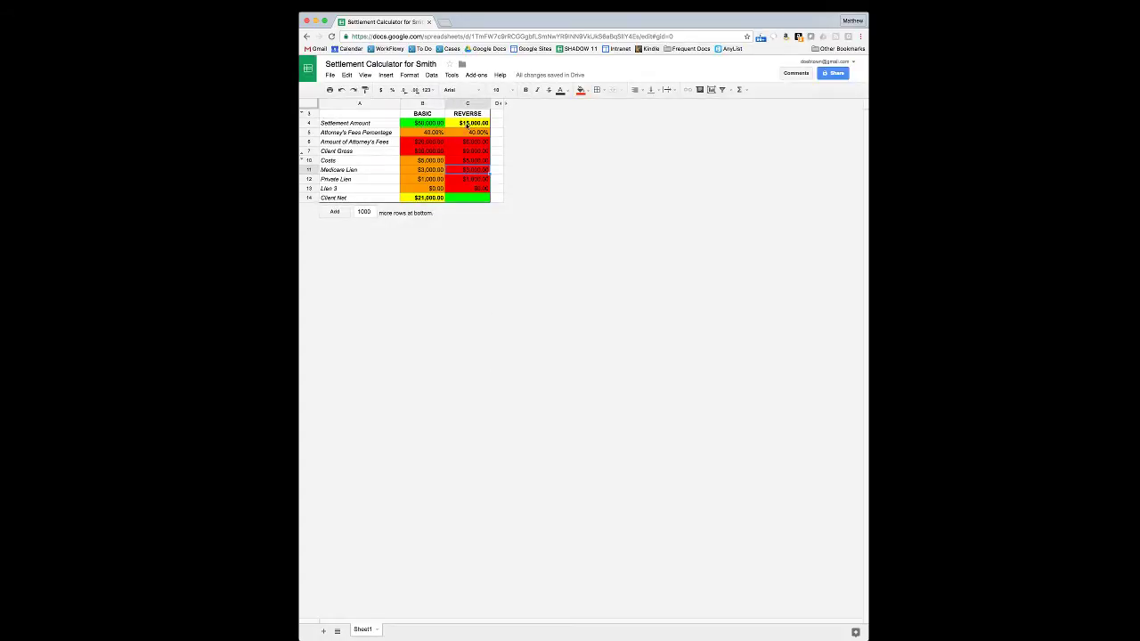
# Compare the Settlement Amount and Client Net cells in the BASIC column with those in the REVERSE column.
pyautogui.click(433, 123)
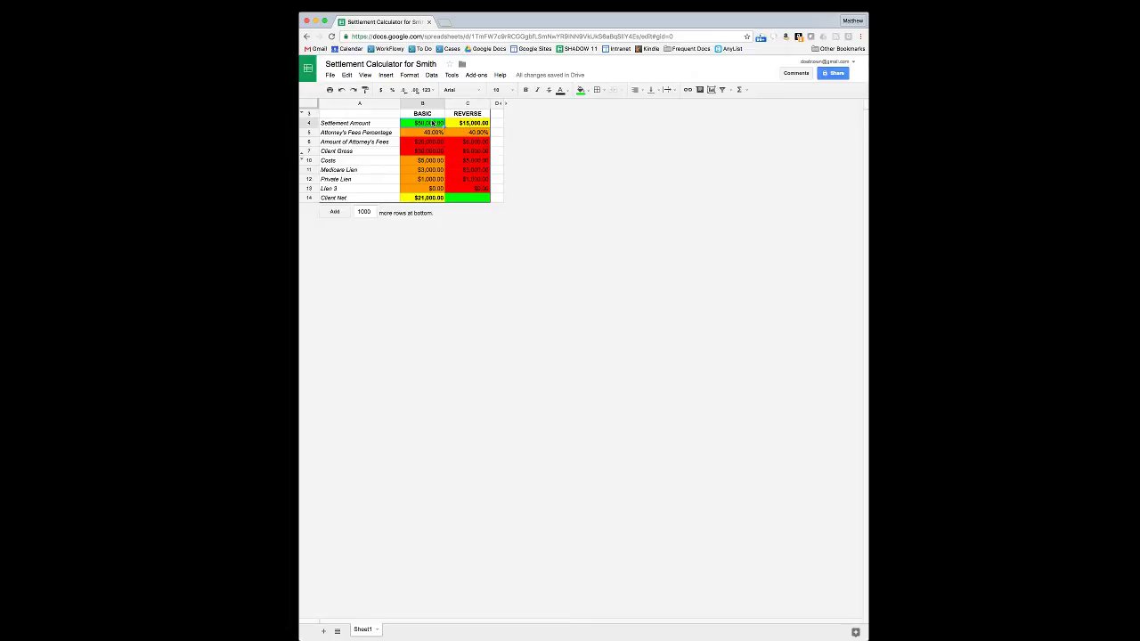
pyautogui.click(424, 202)
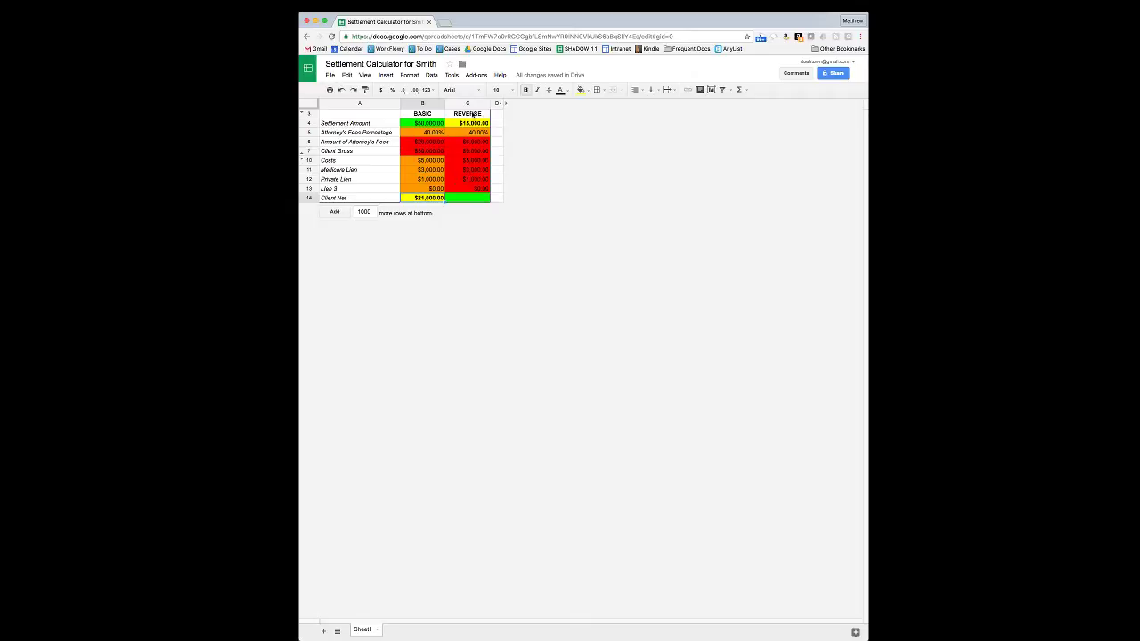
pyautogui.click(469, 116)
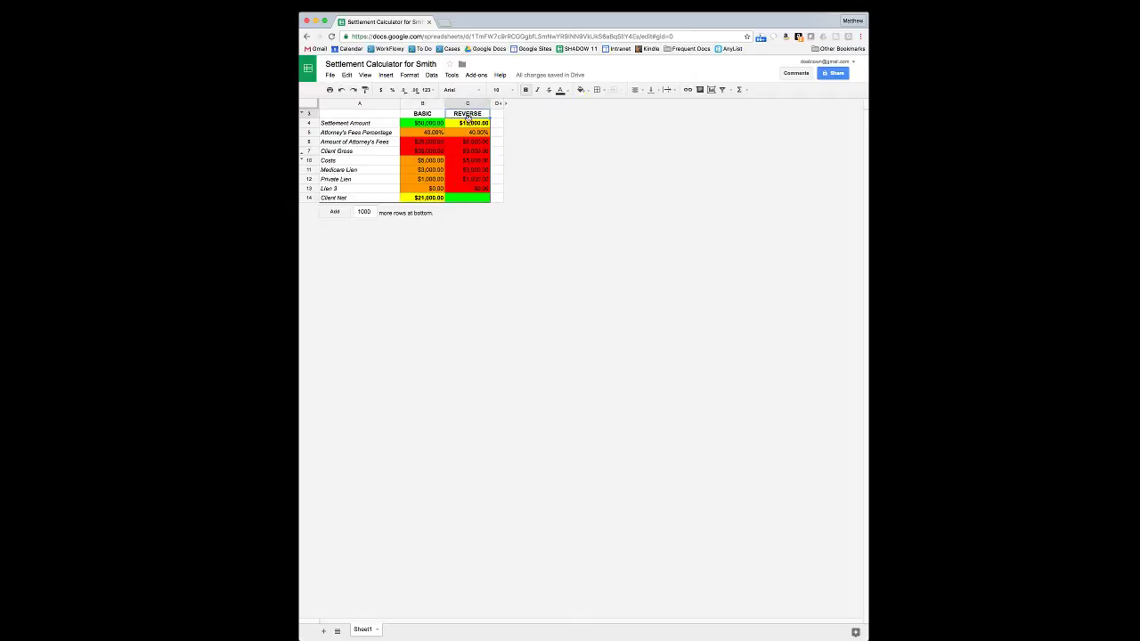
pyautogui.click(467, 200)
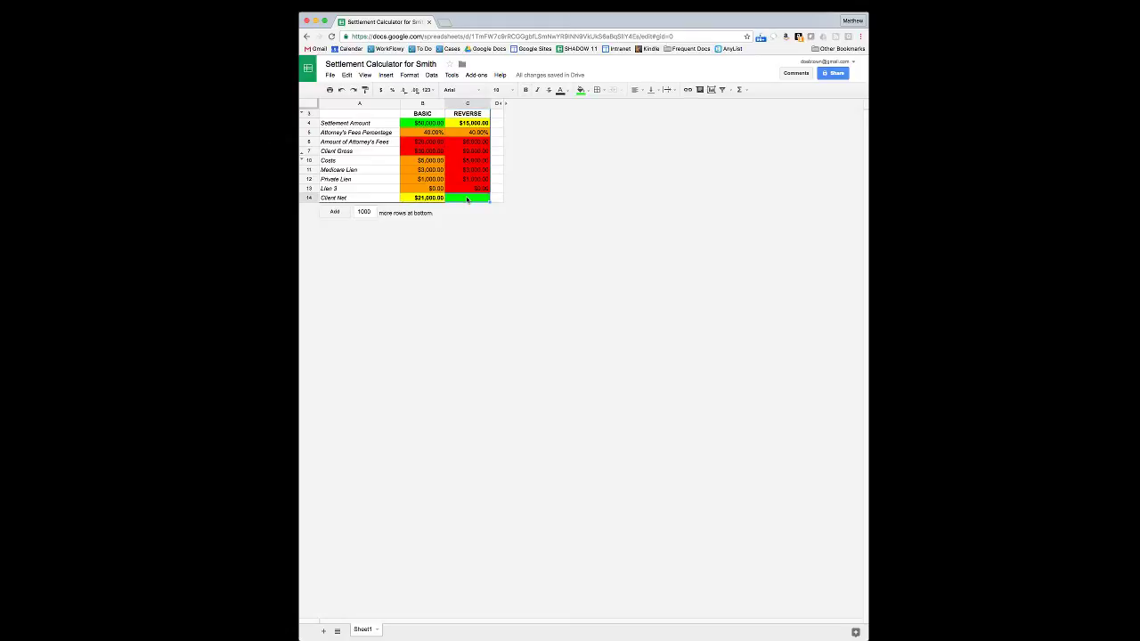
pyautogui.click(461, 124)
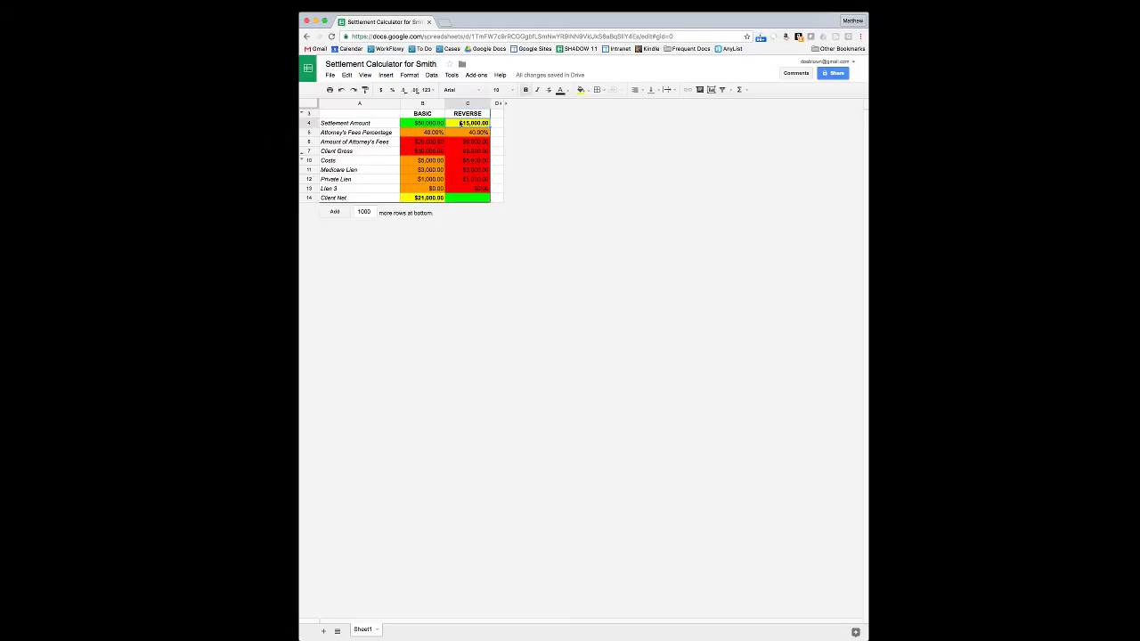
pyautogui.click(456, 199)
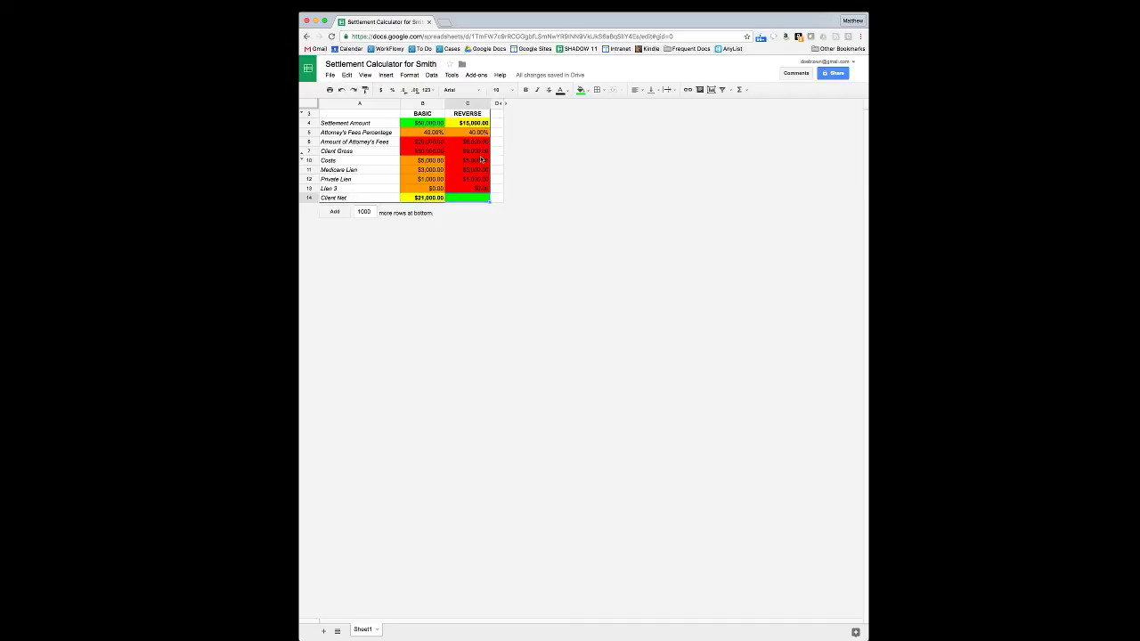
# Compare the Costs and lien values in the BASIC column with the matching values in the REVERSE column.
pyautogui.click(433, 165)
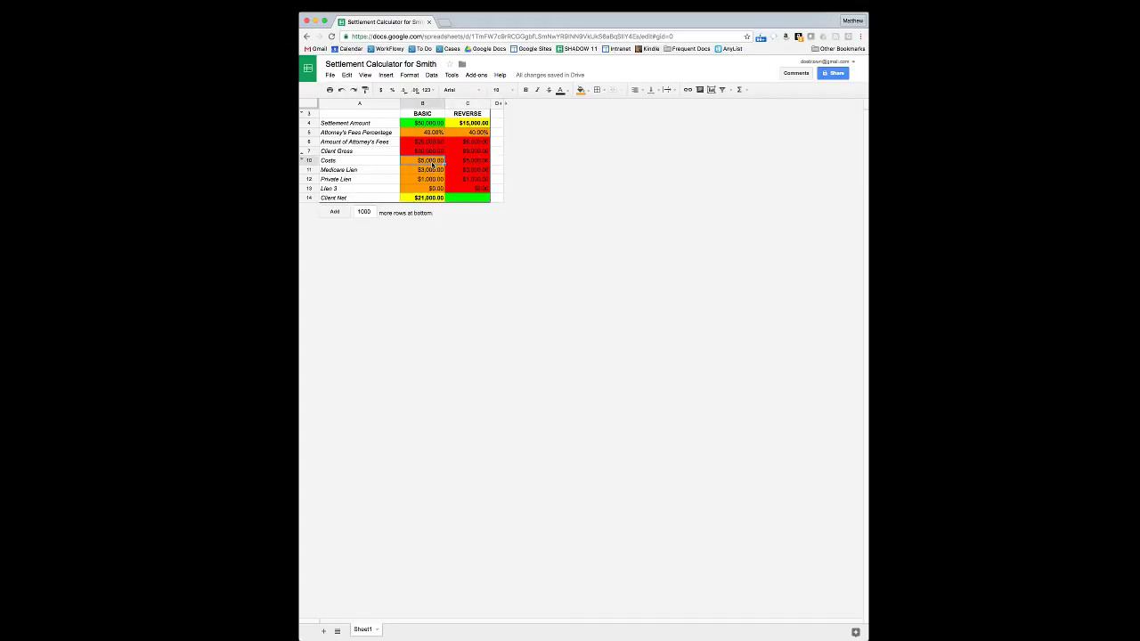
pyautogui.press('Right')
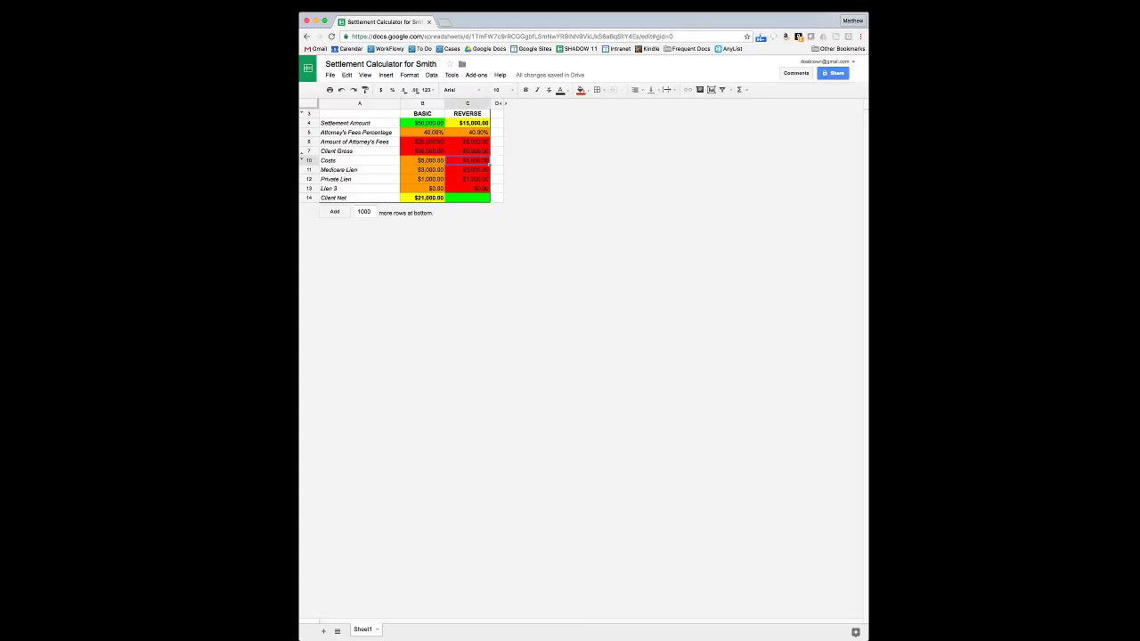
pyautogui.press('Left')
pyautogui.press('Down')
pyautogui.click(422, 179)
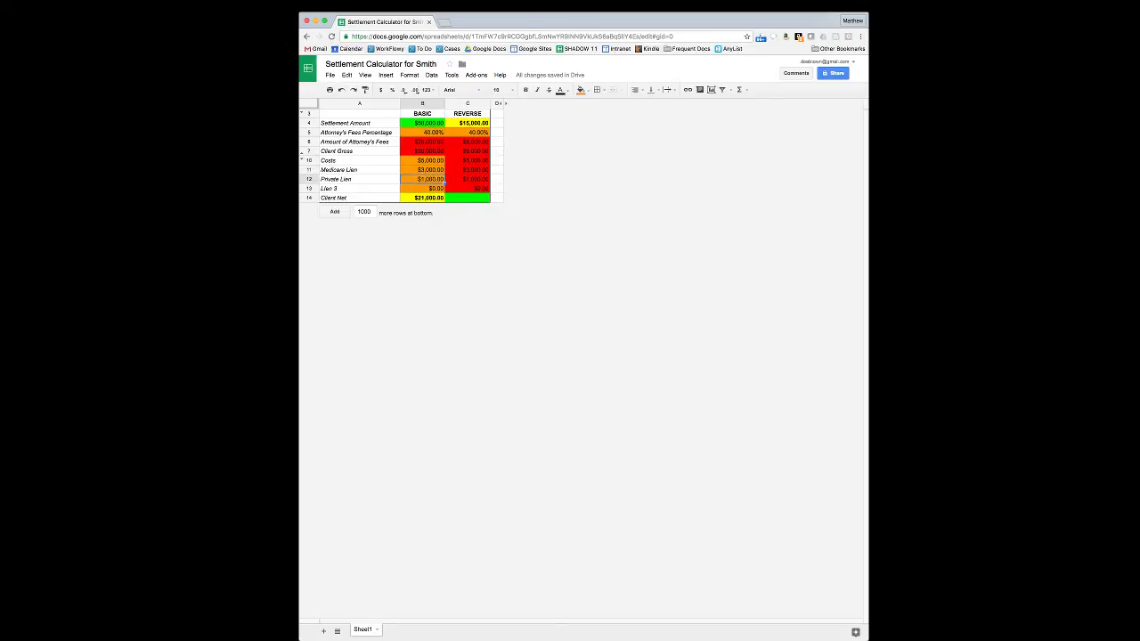
pyautogui.click(422, 169)
pyautogui.click(468, 169)
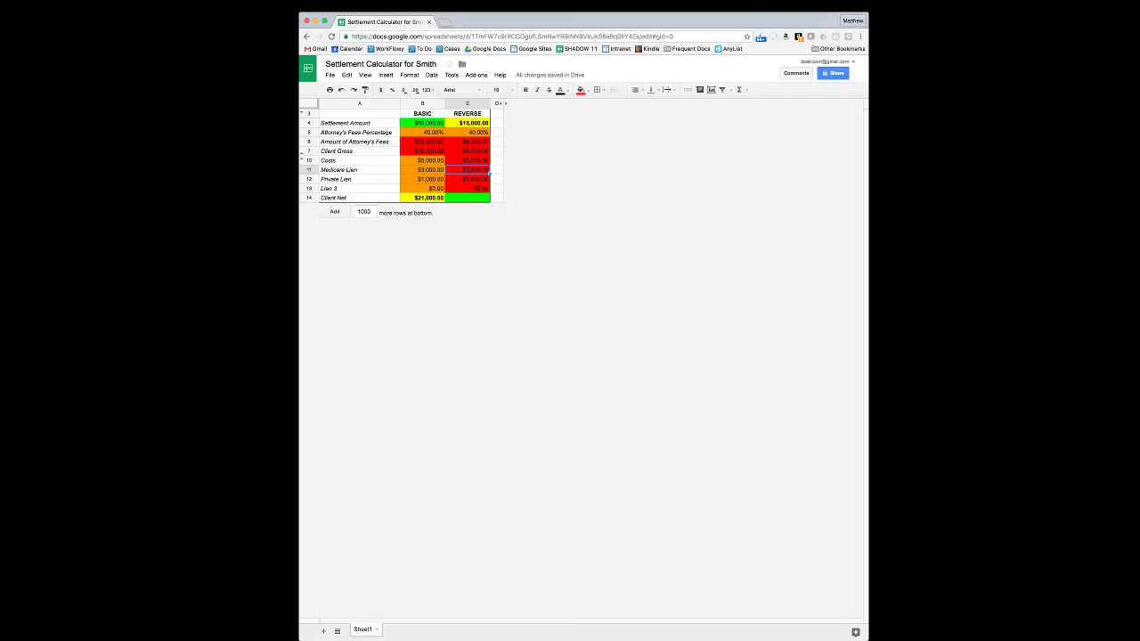
pyautogui.click(422, 161)
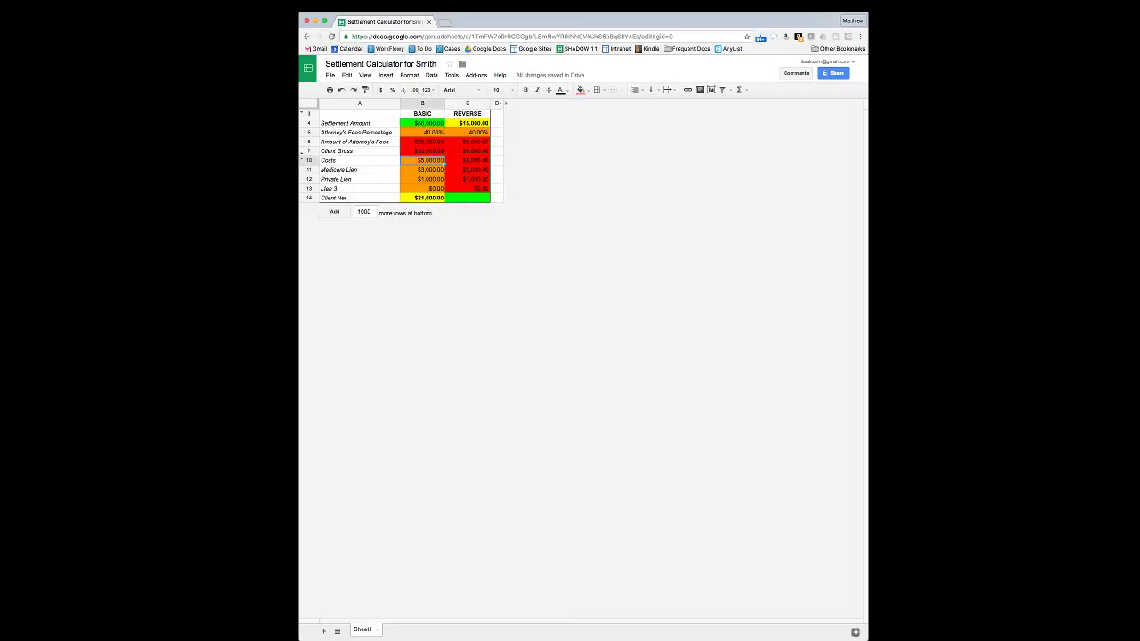
pyautogui.click(422, 170)
pyautogui.click(443, 163)
pyautogui.click(467, 161)
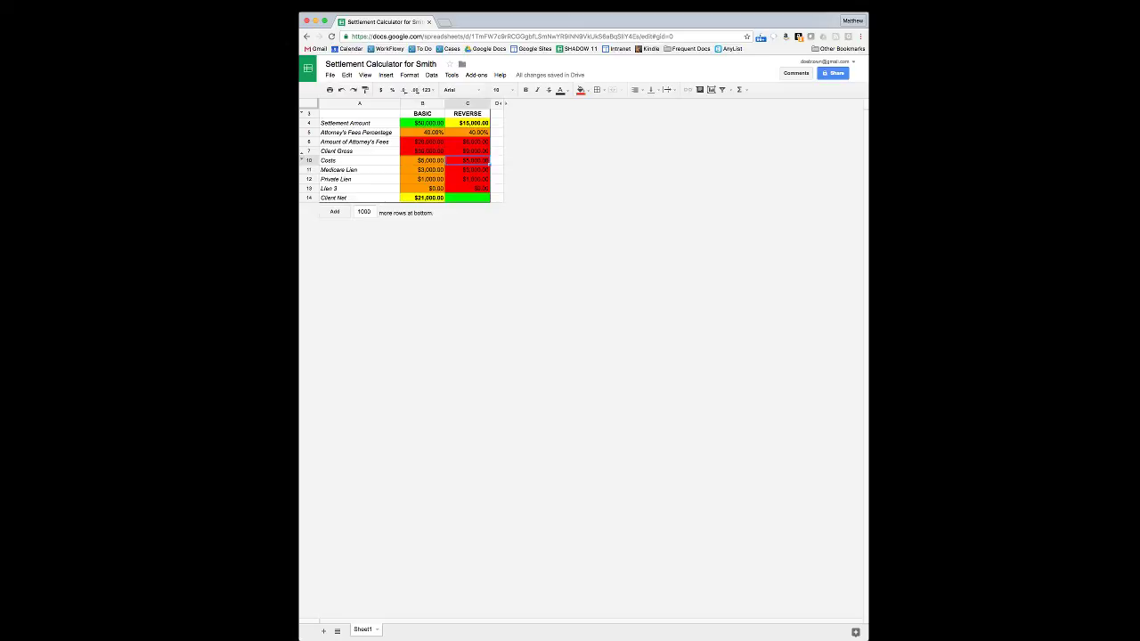
# Set Costs in the BASIC column to $4,000.
pyautogui.click(443, 162)
pyautogui.write('400')
pyautogui.press('Tab')
# Enter $30,000 as the Client Net in the REVERSE column.
pyautogui.press('Down')
pyautogui.press('Down')
pyautogui.press('Down')
pyautogui.click(467, 197)
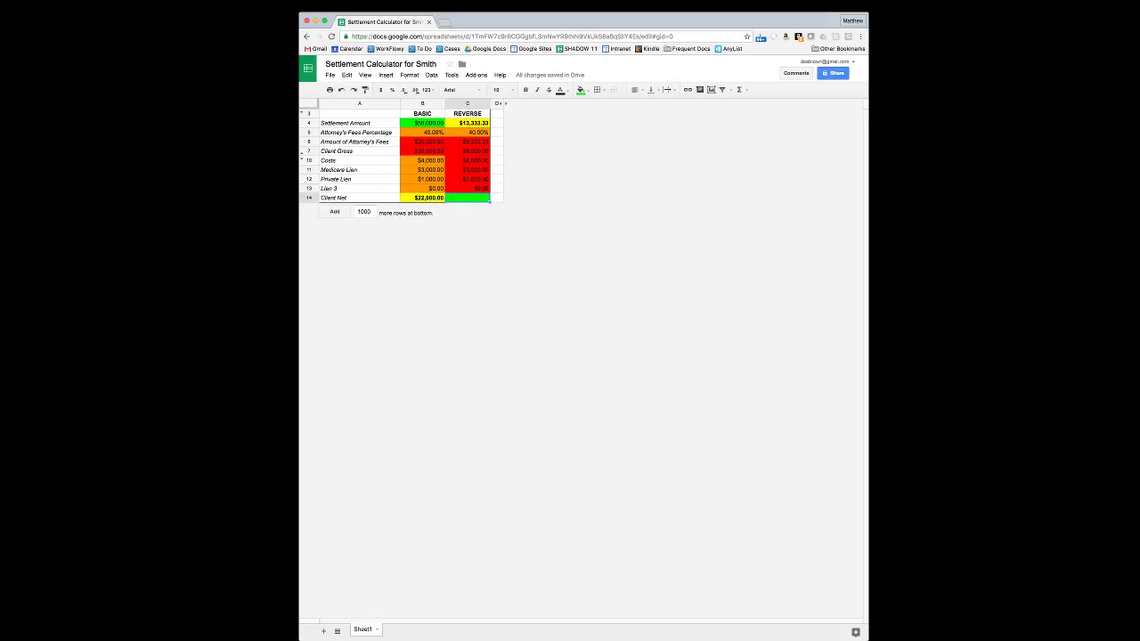
pyautogui.write('=0000')
pyautogui.press('Return')
# Examine the Costs, the liens and the calculated Settlement Amount in the REVERSE column.
pyautogui.press('Up')
pyautogui.press('Up')
pyautogui.press('Up')
pyautogui.press('Up')
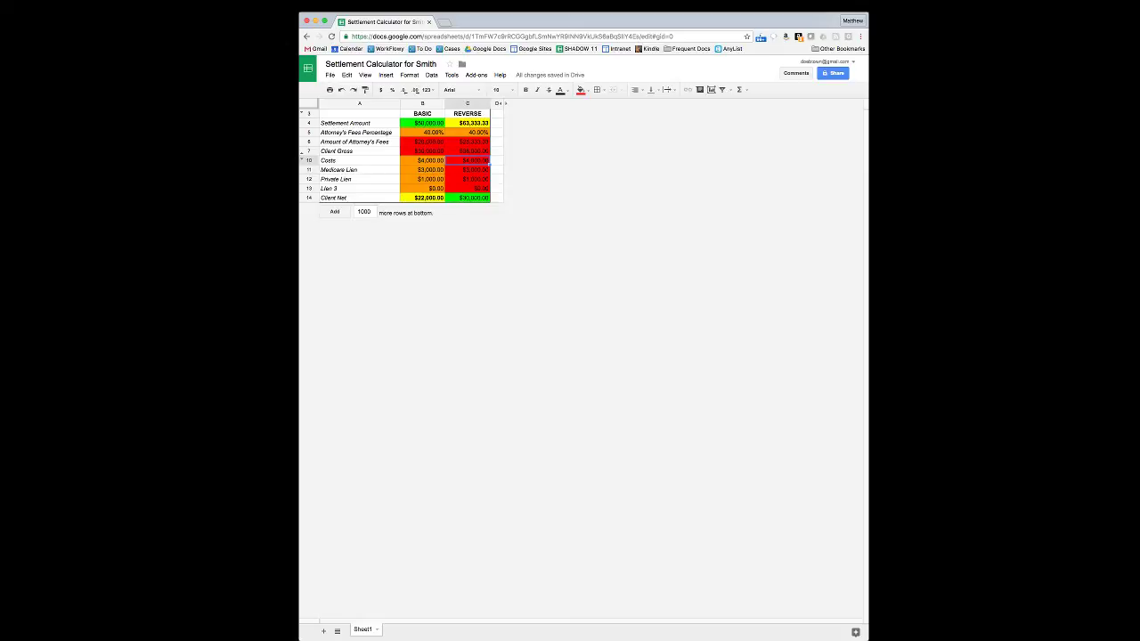
pyautogui.click(467, 169)
pyautogui.click(467, 179)
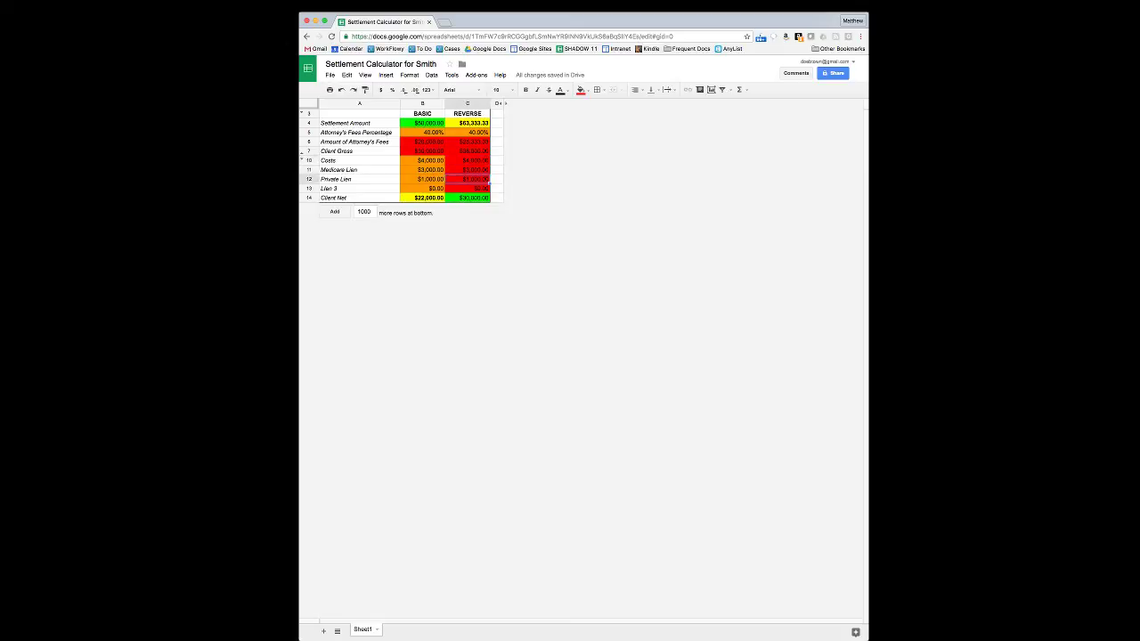
pyautogui.press('Up')
pyautogui.press('Up')
pyautogui.press('Up')
pyautogui.press('Up')
pyautogui.press('Up')
pyautogui.press('Up')
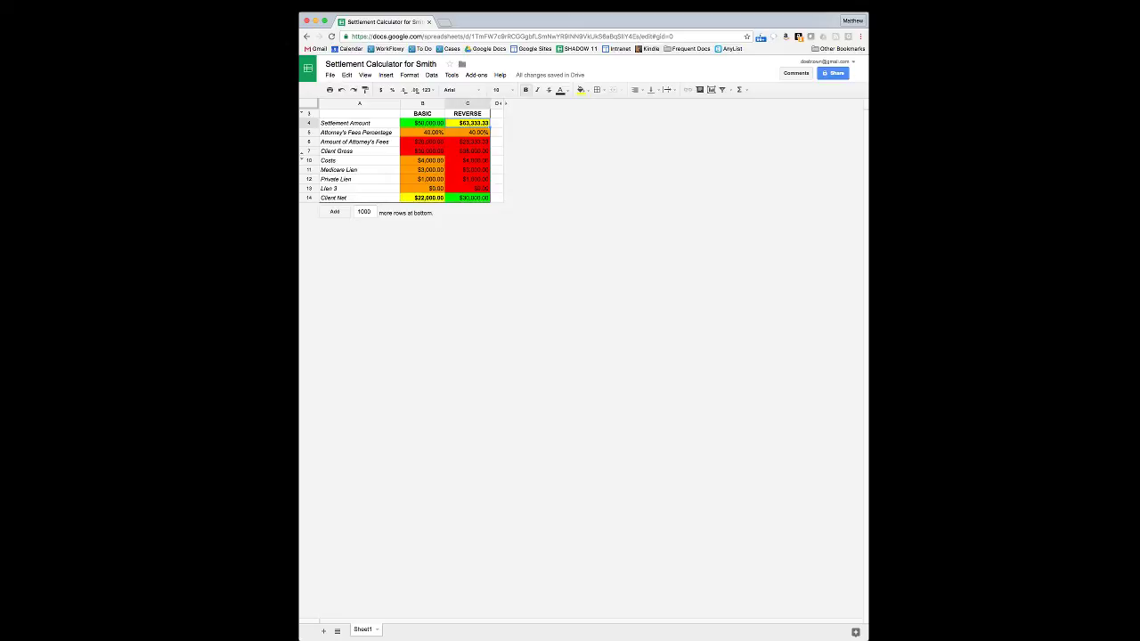
# Go through the REVERSE column from the Attorney's Fees Percentage down to the Client Net.
pyautogui.click(468, 132)
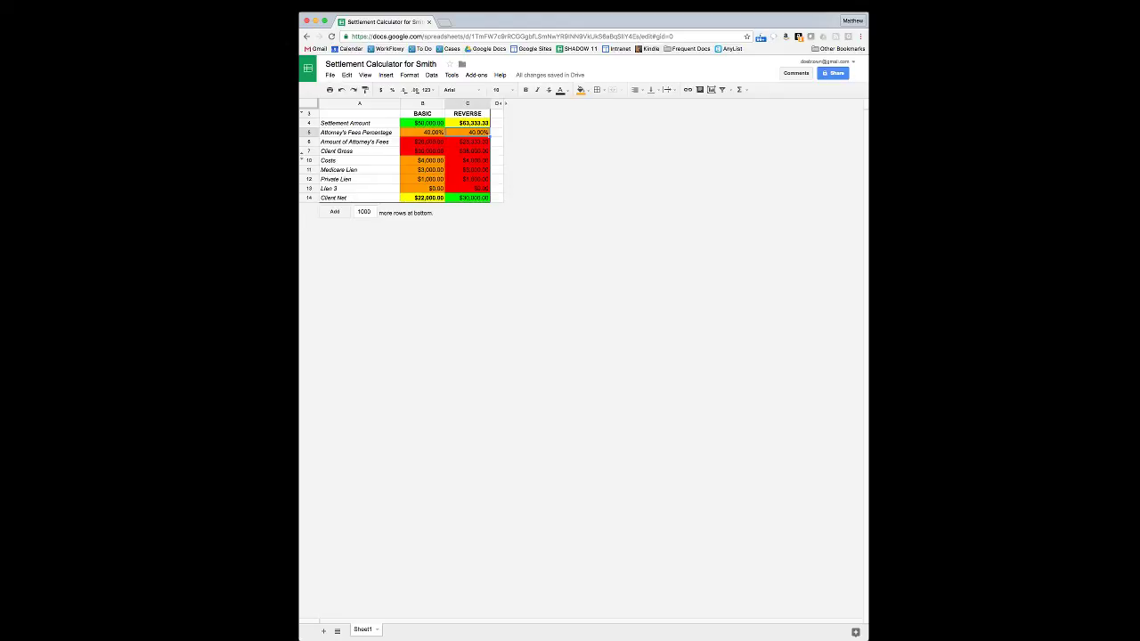
pyautogui.press('Down')
pyautogui.press('Down')
pyautogui.press('Down')
pyautogui.press('Down')
pyautogui.press('Down')
pyautogui.press('Down')
pyautogui.press('Down')
# Set the Attorney's Fees Percentage in the REVERSE column to 35% and allow the edit of the protected range.
pyautogui.press('Up')
pyautogui.press('Up')
pyautogui.press('Up')
pyautogui.press('Up')
pyautogui.press('Up')
pyautogui.press('Up')
pyautogui.press('Up')
pyautogui.write('3')
pyautogui.press('Return')
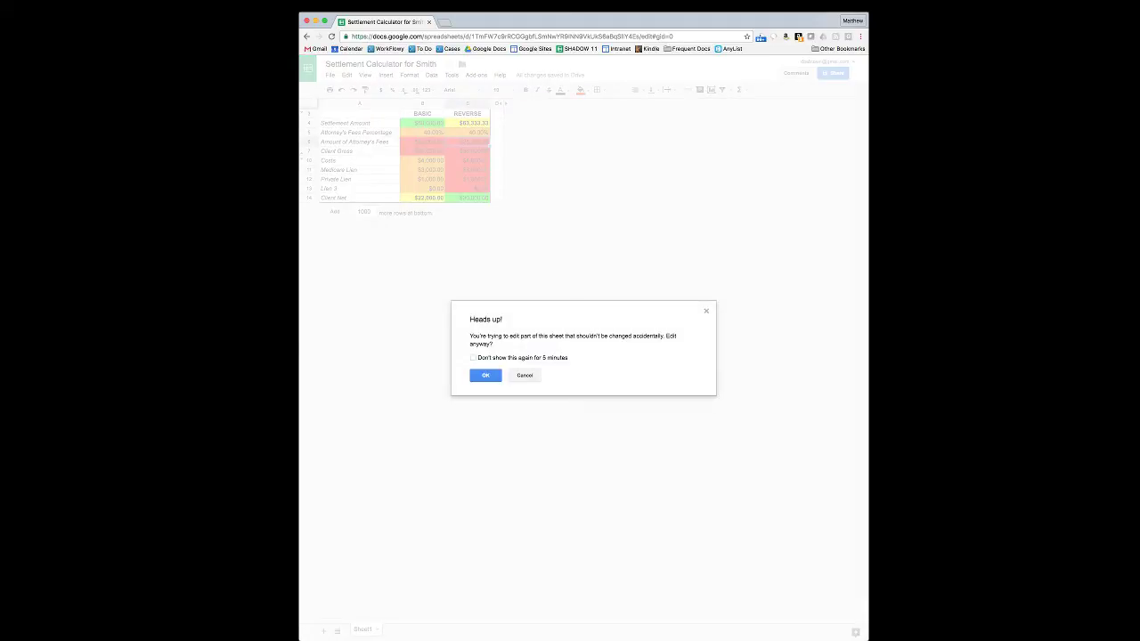
pyautogui.click(486, 376)
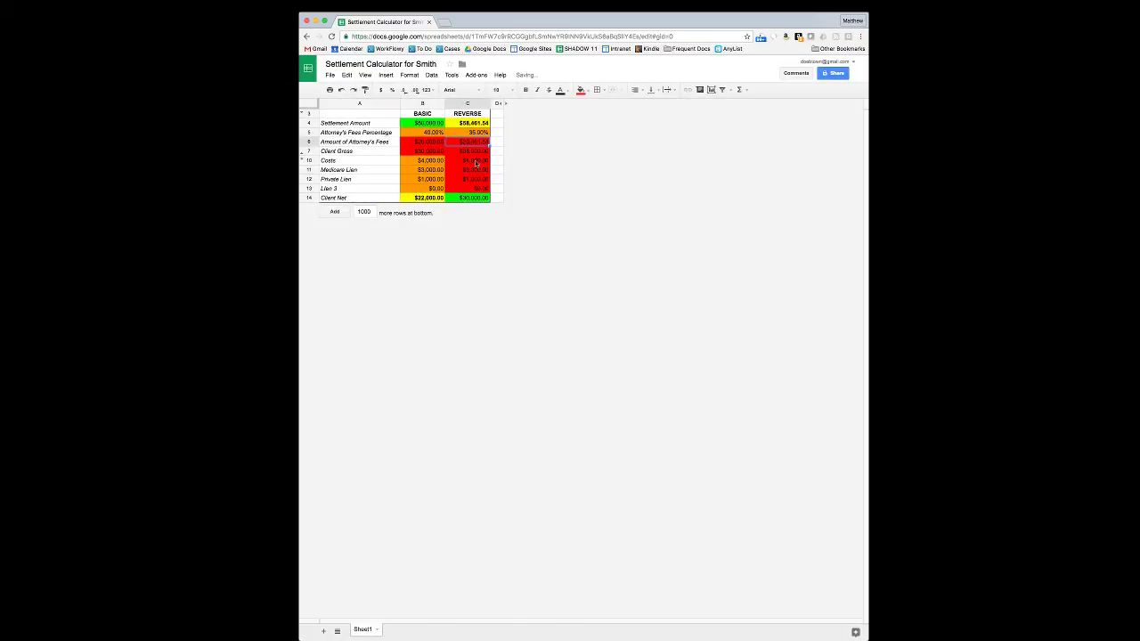
# Check the fees percentage and Settlement Amount in the REVERSE column, and unhide columns E to H with the demands and offers.
pyautogui.click(478, 133)
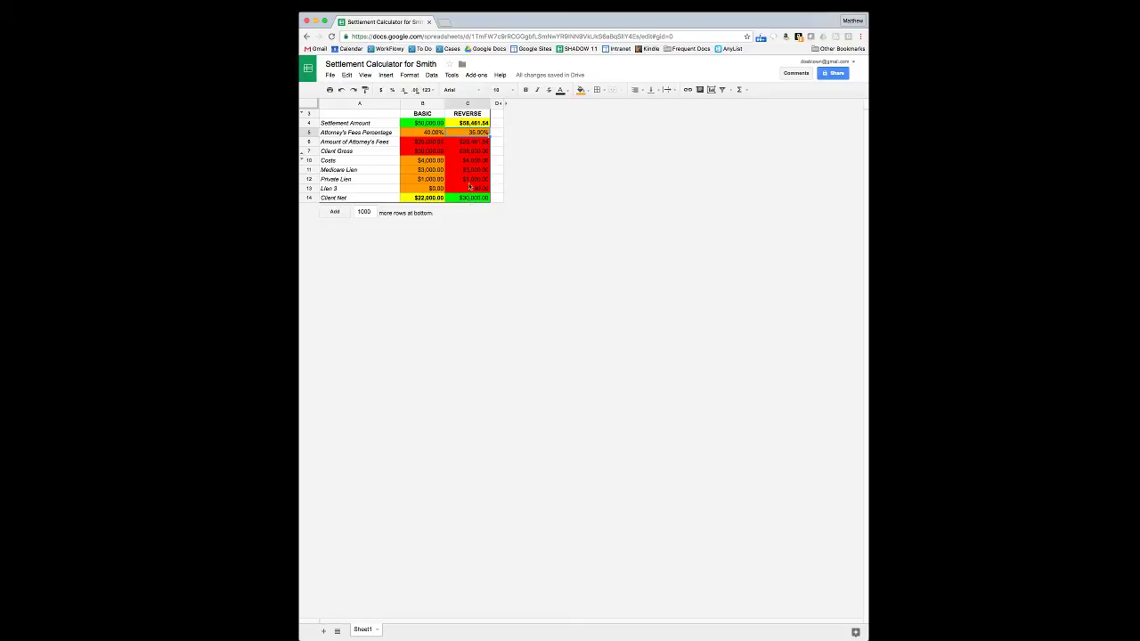
pyautogui.click(464, 125)
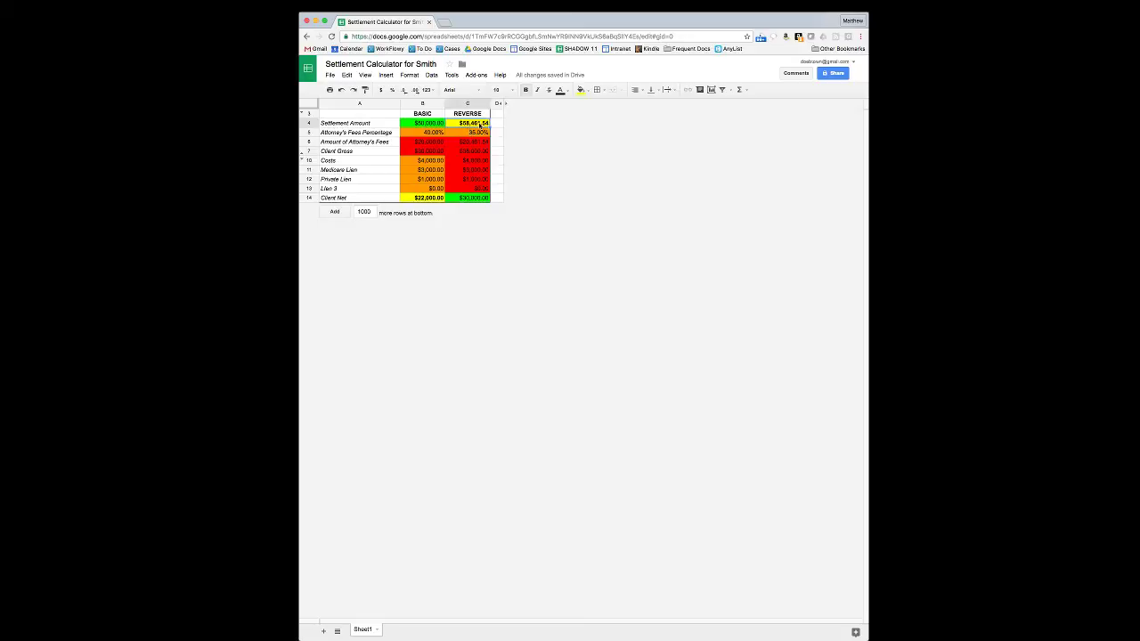
pyautogui.hotkey('ctrl', 'z')
pyautogui.click(534, 143)
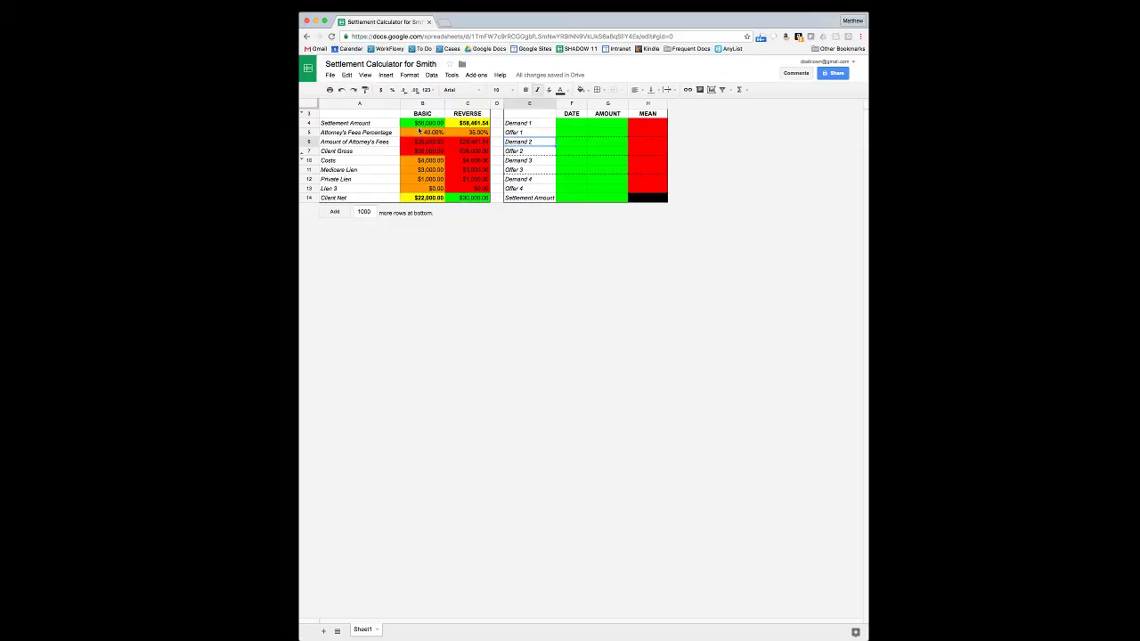
# Hide columns A to D and allow the edit of the protected range.
pyautogui.moveTo(371, 104); pyautogui.dragTo(492, 104)
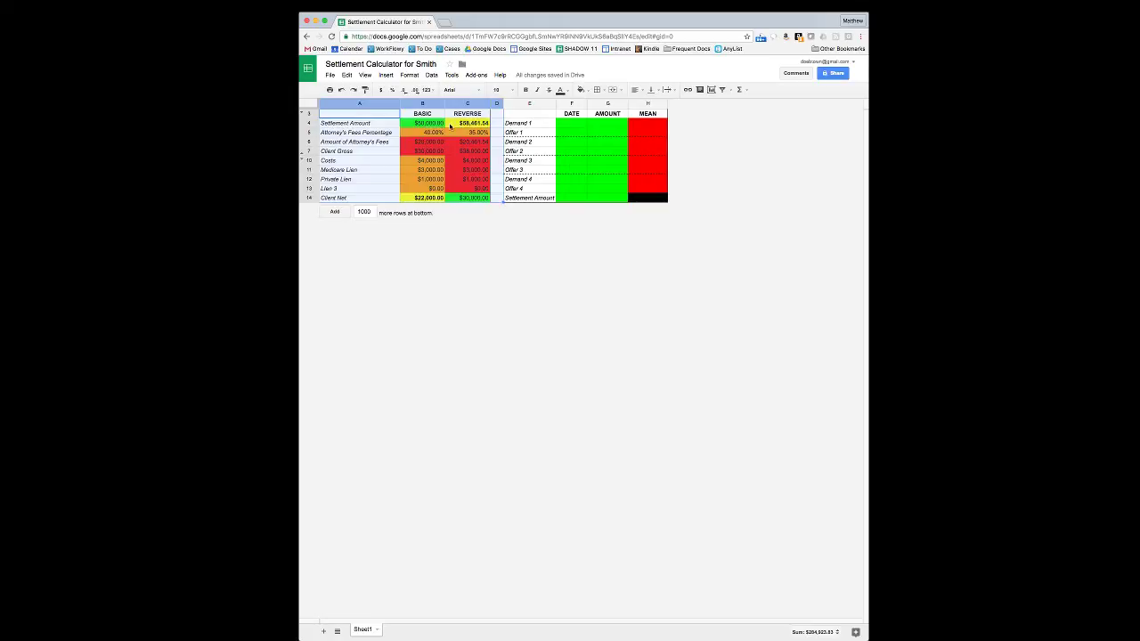
pyautogui.rightClick(450, 125)
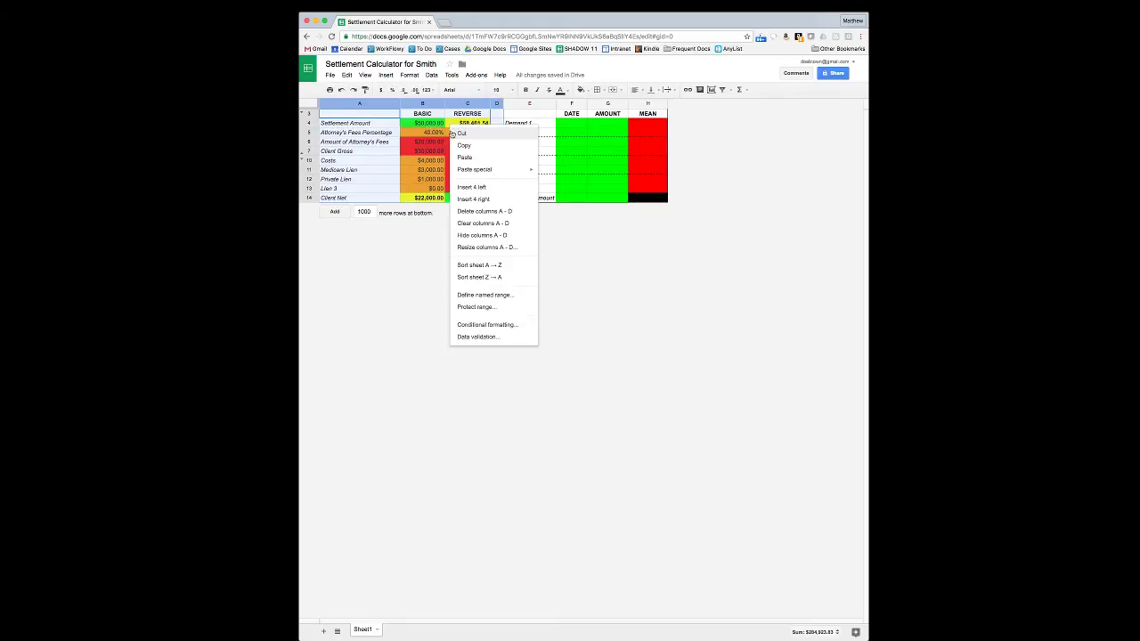
pyautogui.click(478, 238)
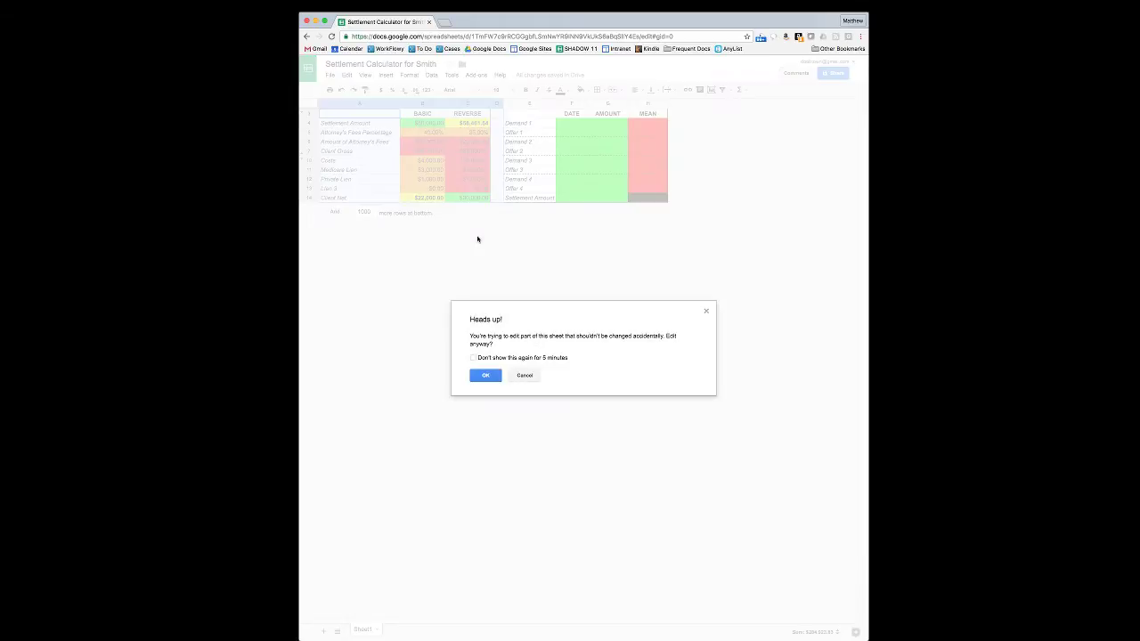
pyautogui.click(486, 375)
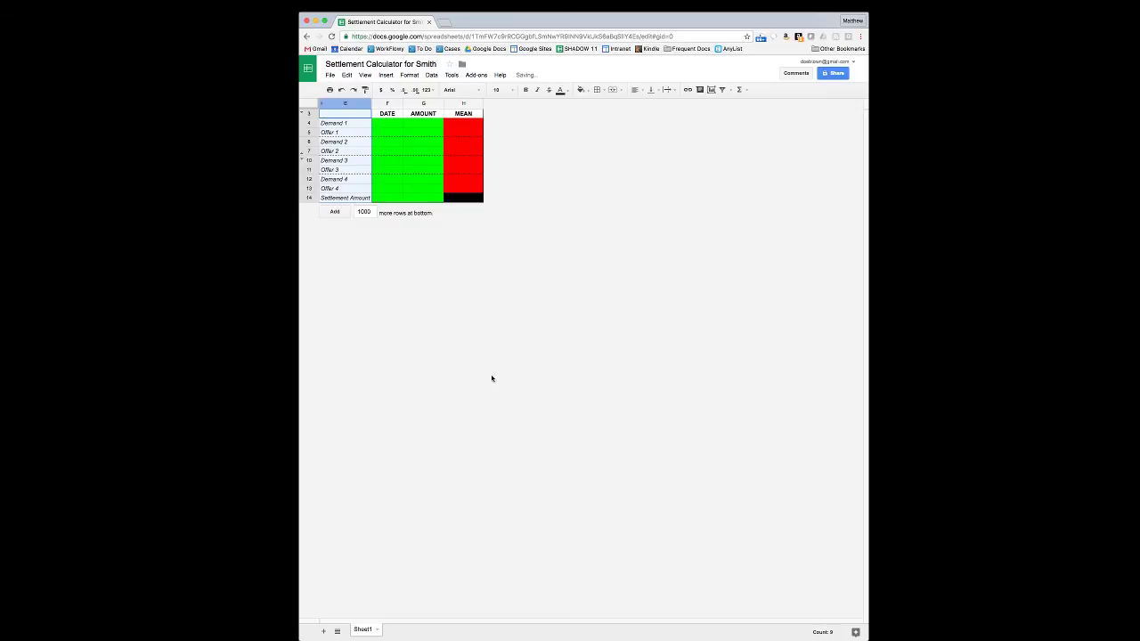
pyautogui.click(425, 144)
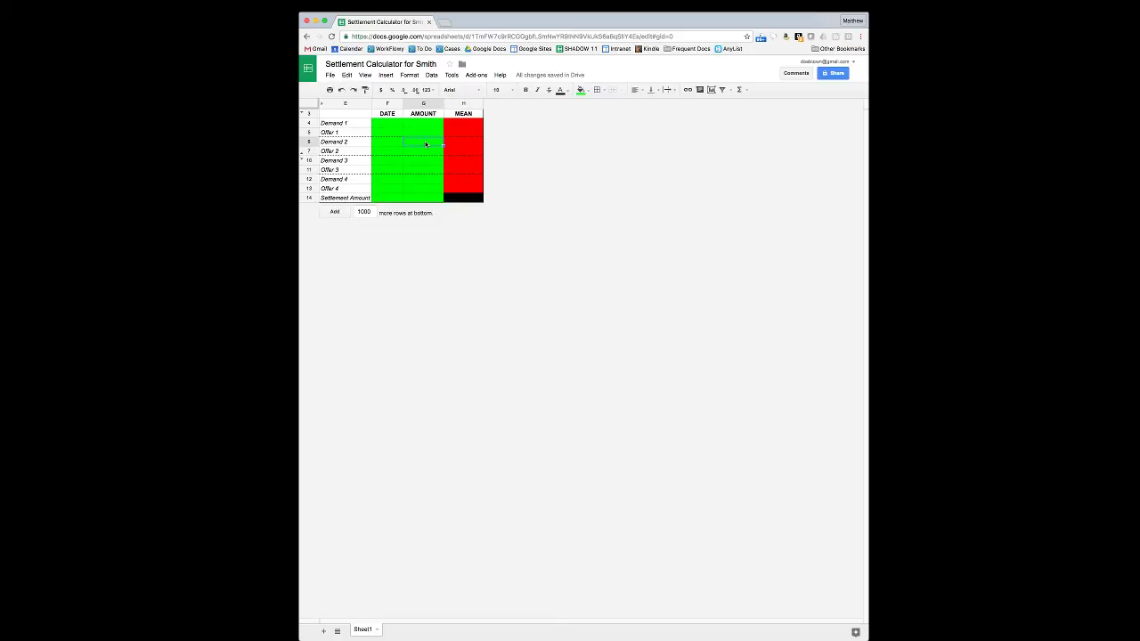
pyautogui.press('Up')
pyautogui.press('Up')
pyautogui.press('Left')
pyautogui.click(343, 123)
pyautogui.click(378, 125)
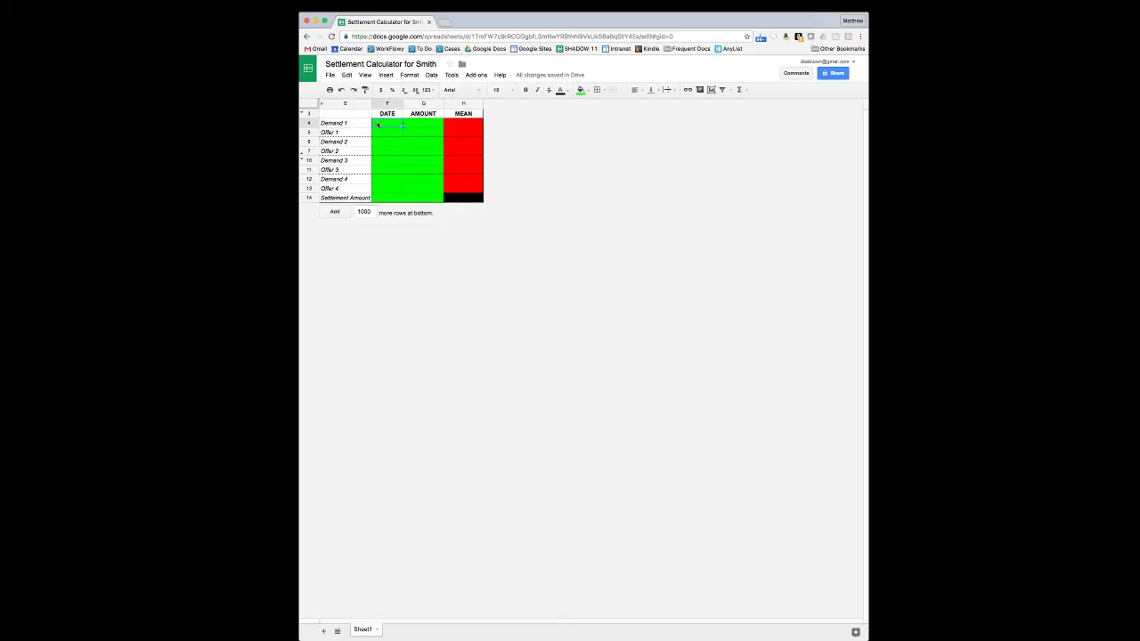
pyautogui.write('150000')
pyautogui.press('Return')
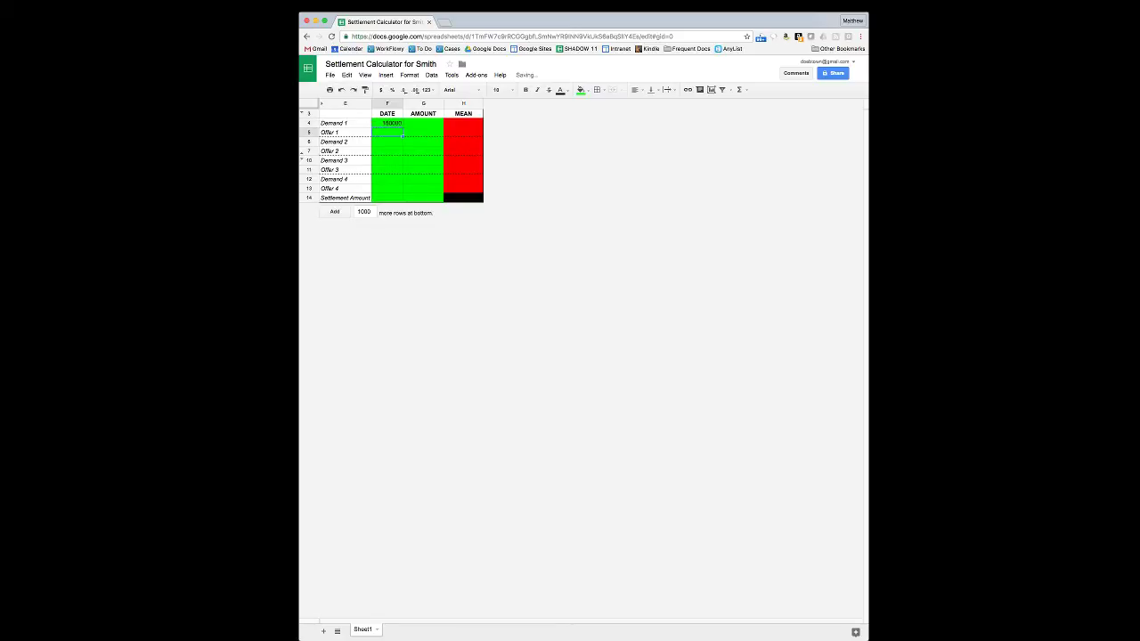
pyautogui.click(388, 123)
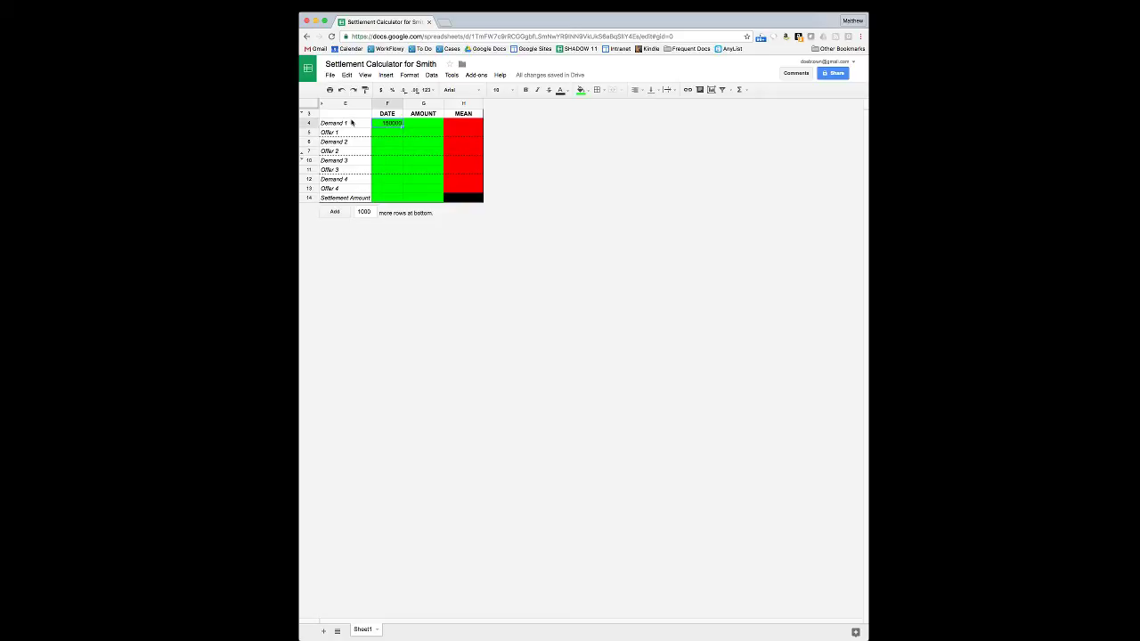
pyautogui.press('Delete')
# Fill in the Demand 1 row with the date 10/13/2016 and an amount of $150,000.00.
pyautogui.click(385, 115)
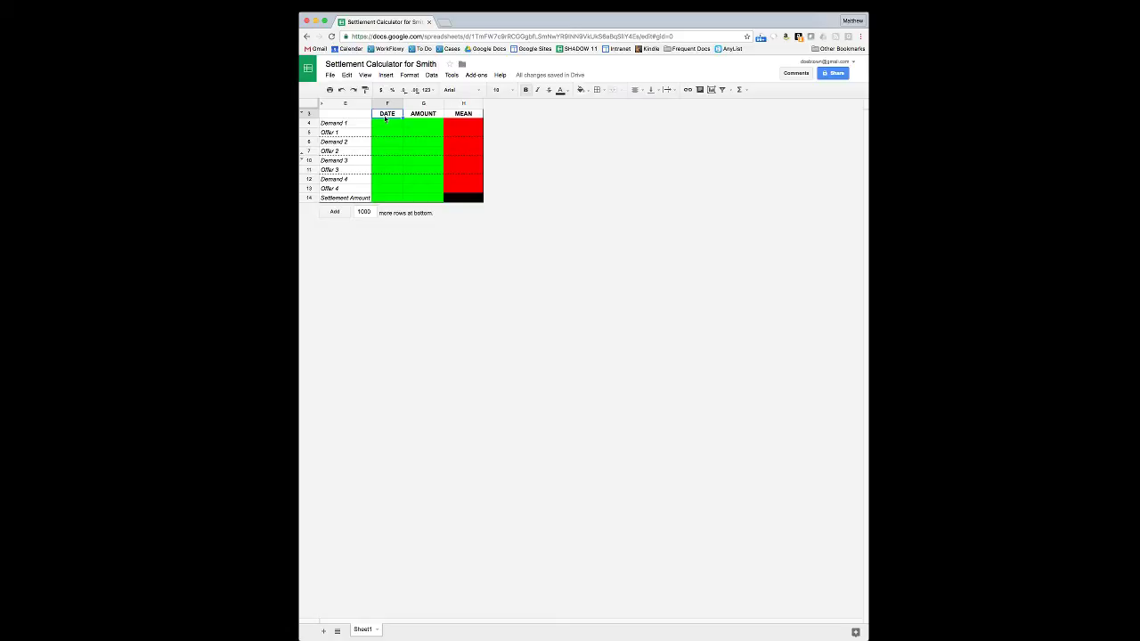
pyautogui.press('Down')
pyautogui.write('10/13/2016')
pyautogui.press('Tab')
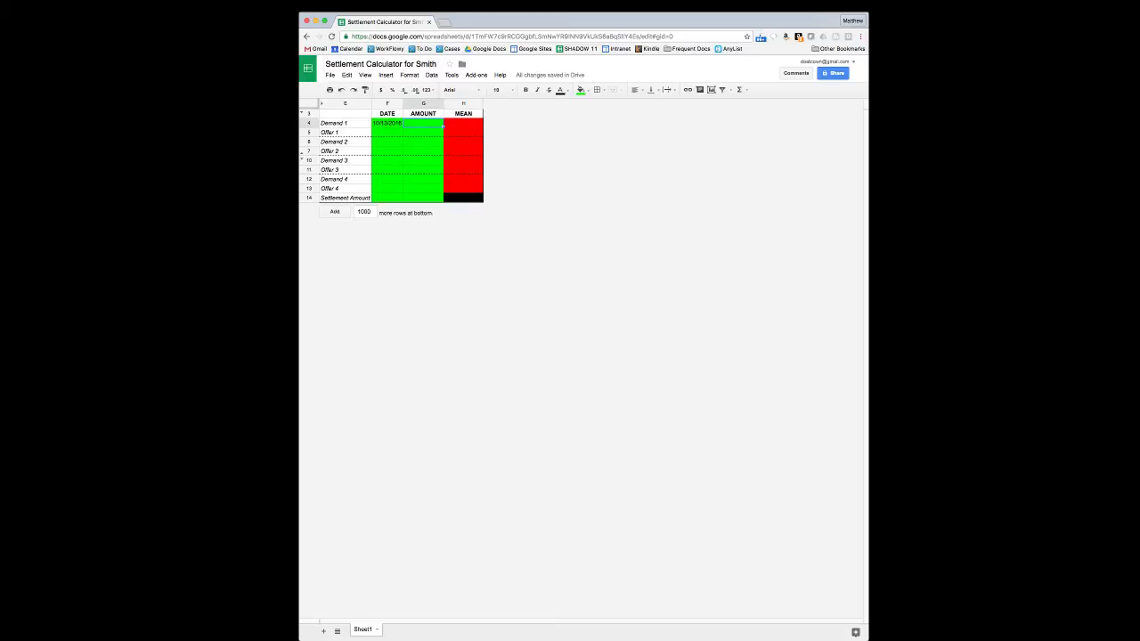
pyautogui.click(401, 126)
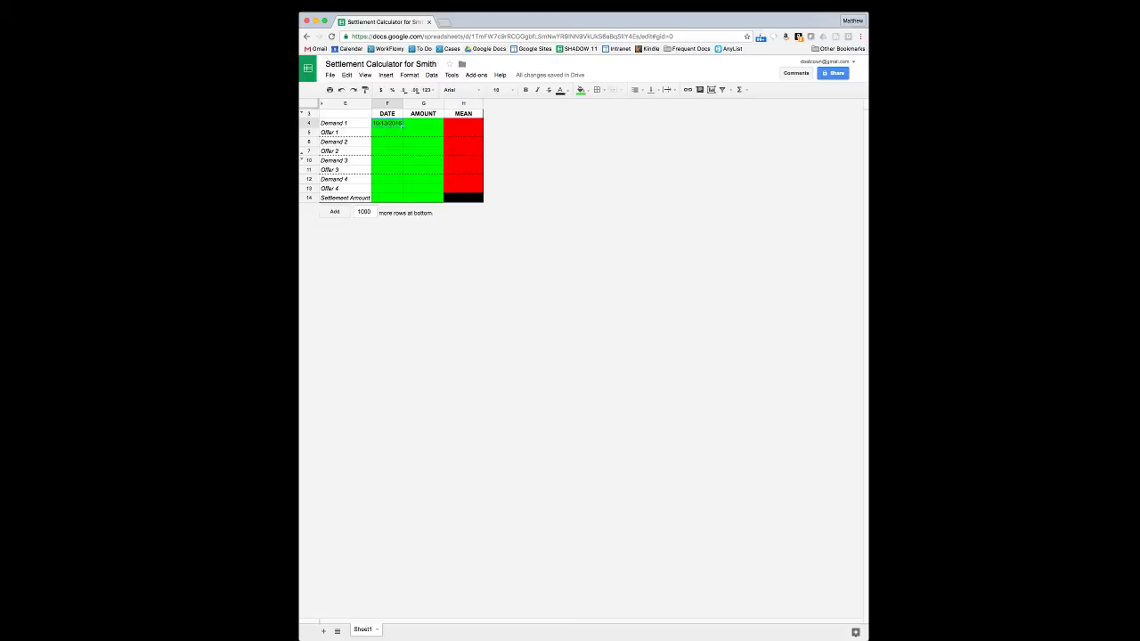
pyautogui.click(441, 127)
pyautogui.write('150000')
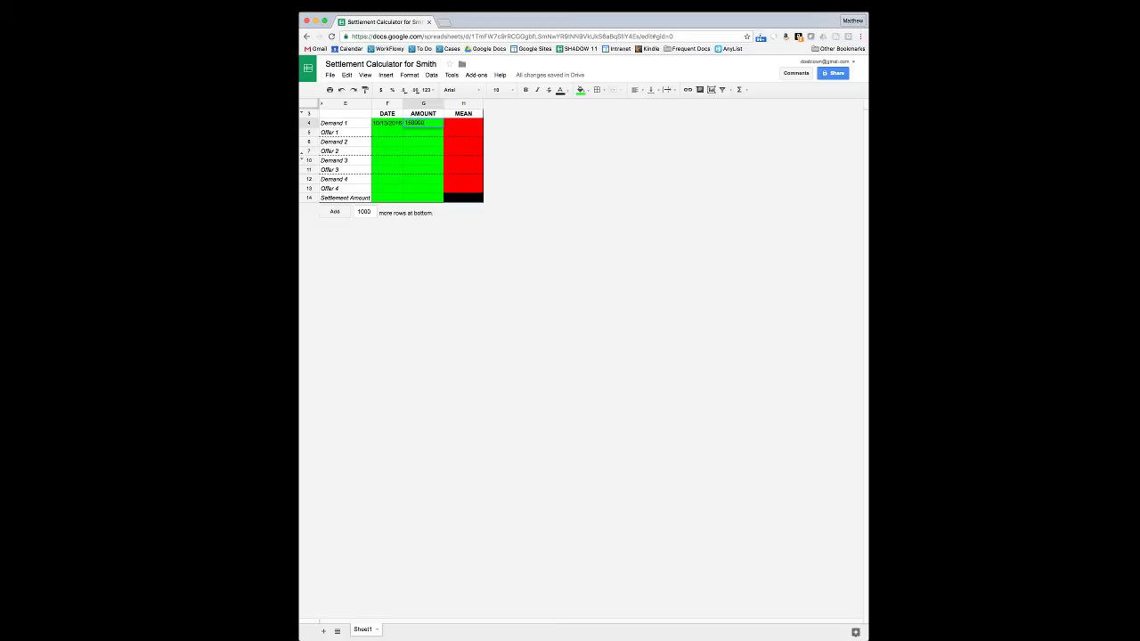
pyautogui.press('Return')
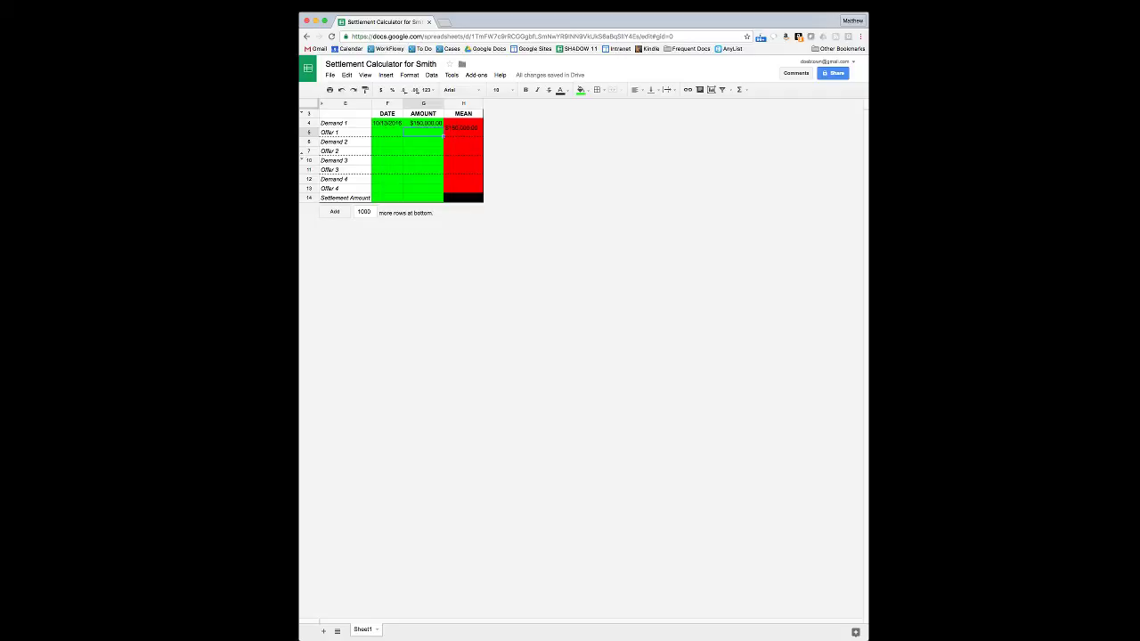
# Examine the MEAN of the first demand and offer pair against the empty Offer 1 date and amount.
pyautogui.click(464, 129)
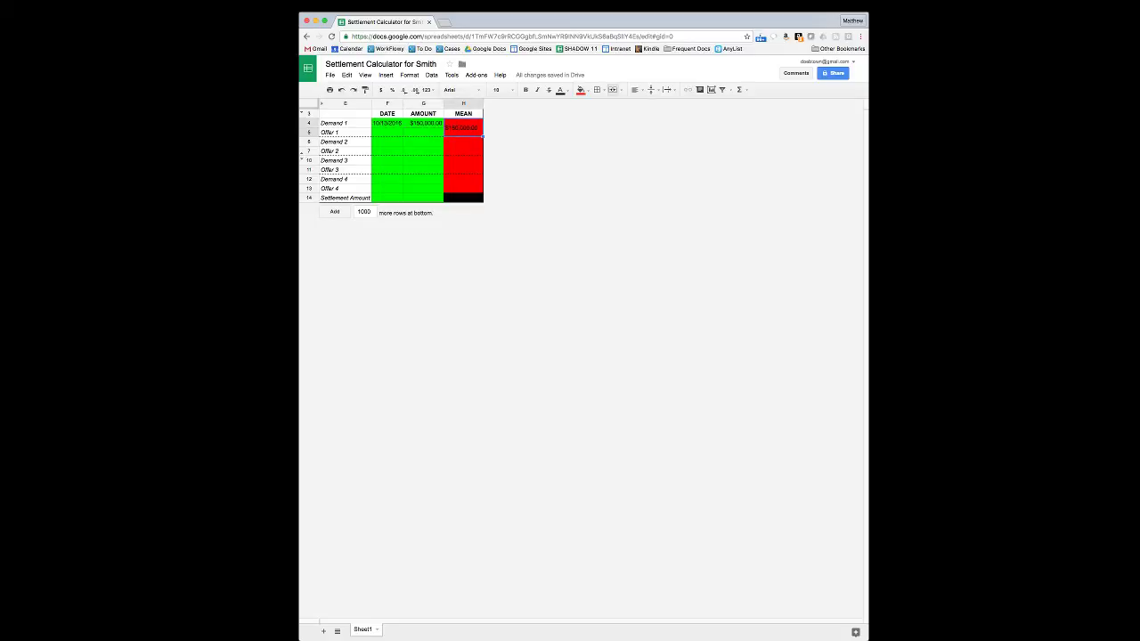
pyautogui.click(423, 132)
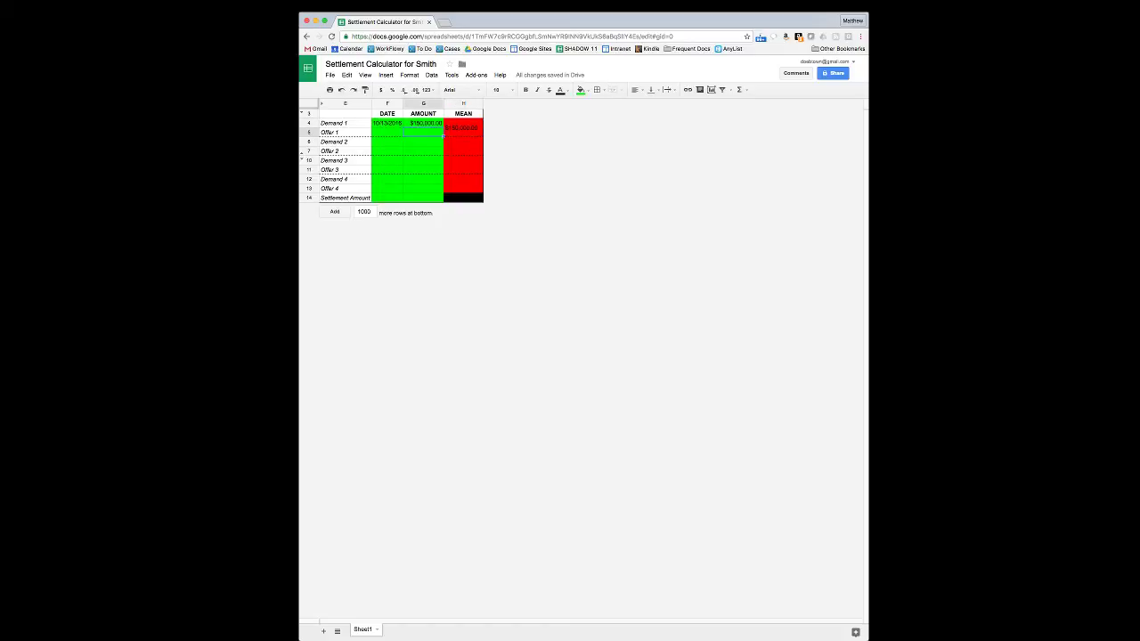
pyautogui.click(463, 129)
pyautogui.click(423, 132)
pyautogui.click(463, 129)
pyautogui.click(424, 131)
pyautogui.click(387, 132)
pyautogui.click(401, 124)
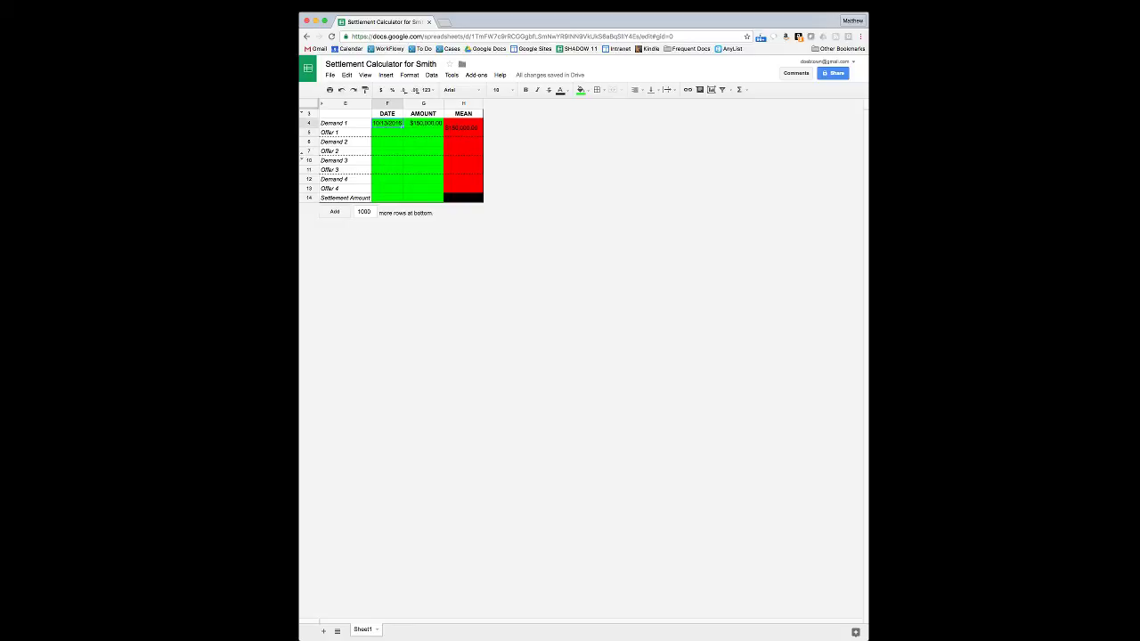
# Record Offer 1 with the date 10/14/2016 and an amount of $10,000.00, and check the first pair's MEAN.
pyautogui.click(388, 132)
pyautogui.write('10/14')
pyautogui.press('Tab')
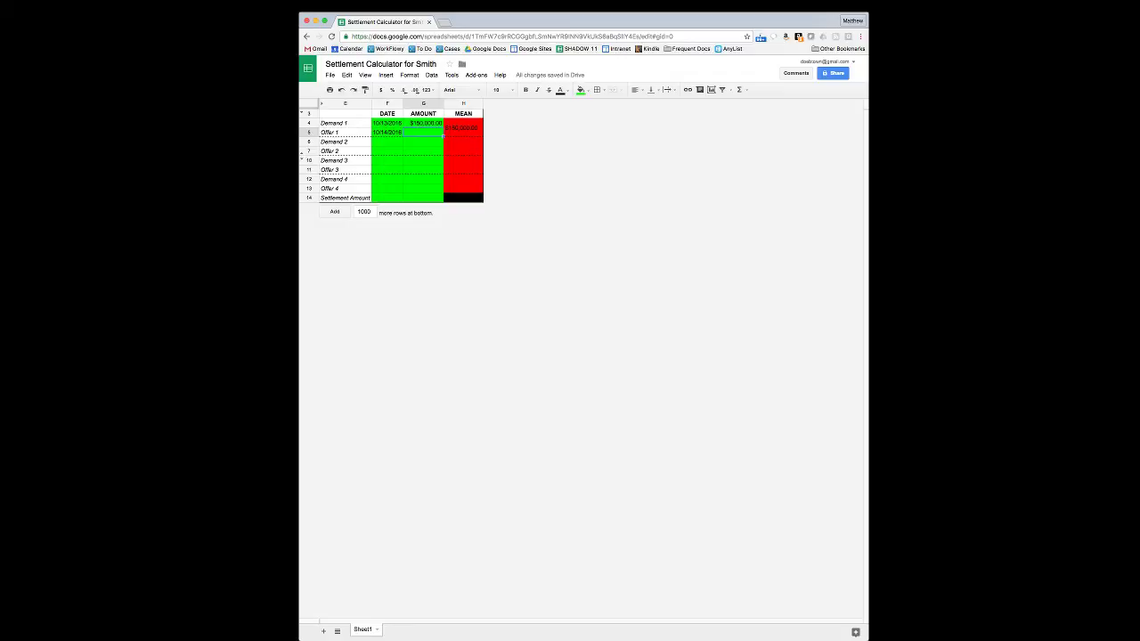
pyautogui.write('10,000.00')
pyautogui.press('Return')
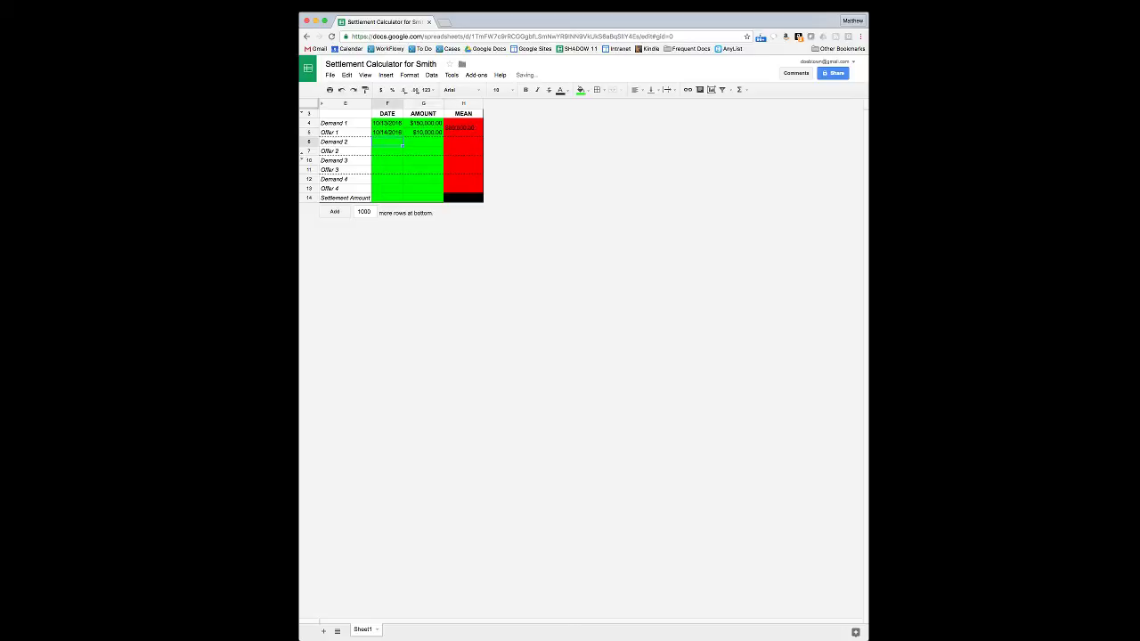
pyautogui.click(424, 132)
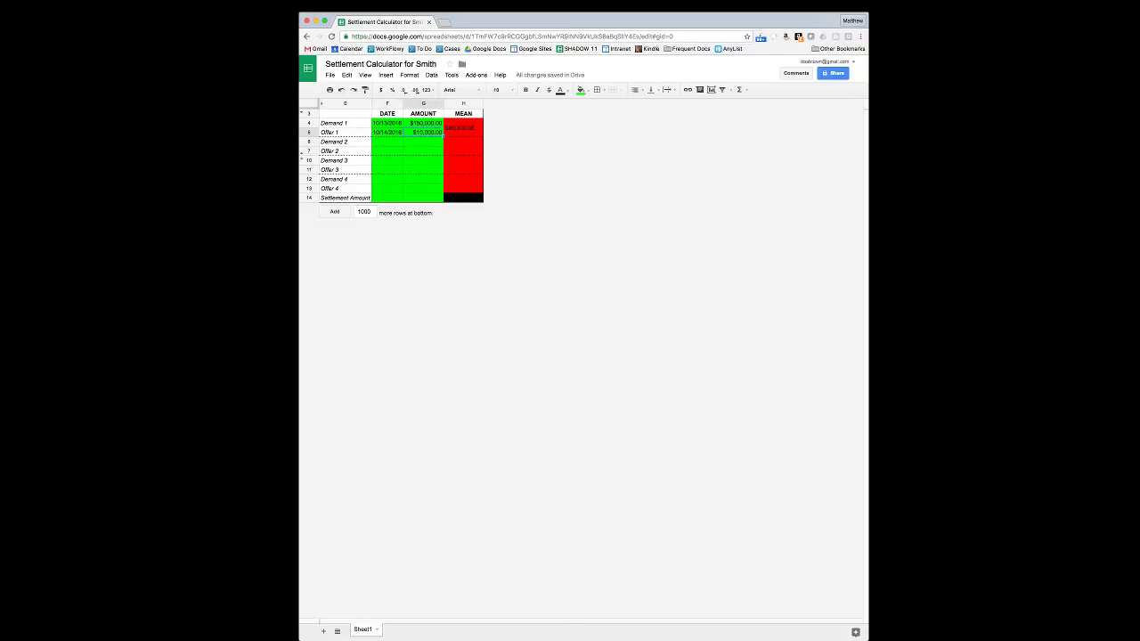
pyautogui.click(463, 128)
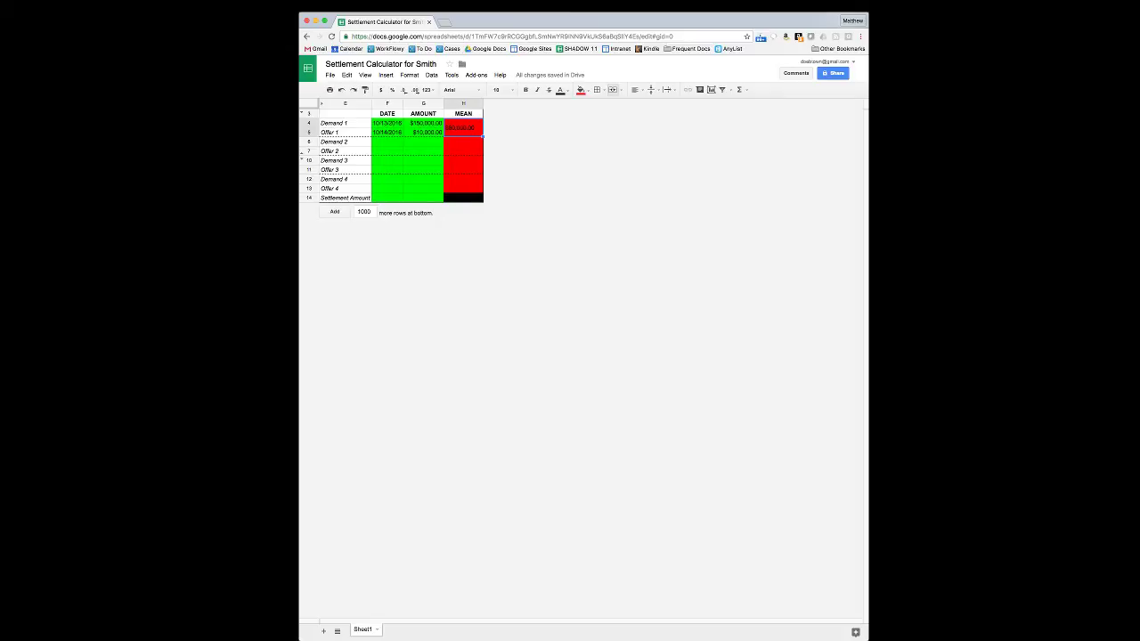
# Record Demand 2 with the date 10/21/2016 and an amount of $99,999.00.
pyautogui.click(463, 146)
pyautogui.click(383, 146)
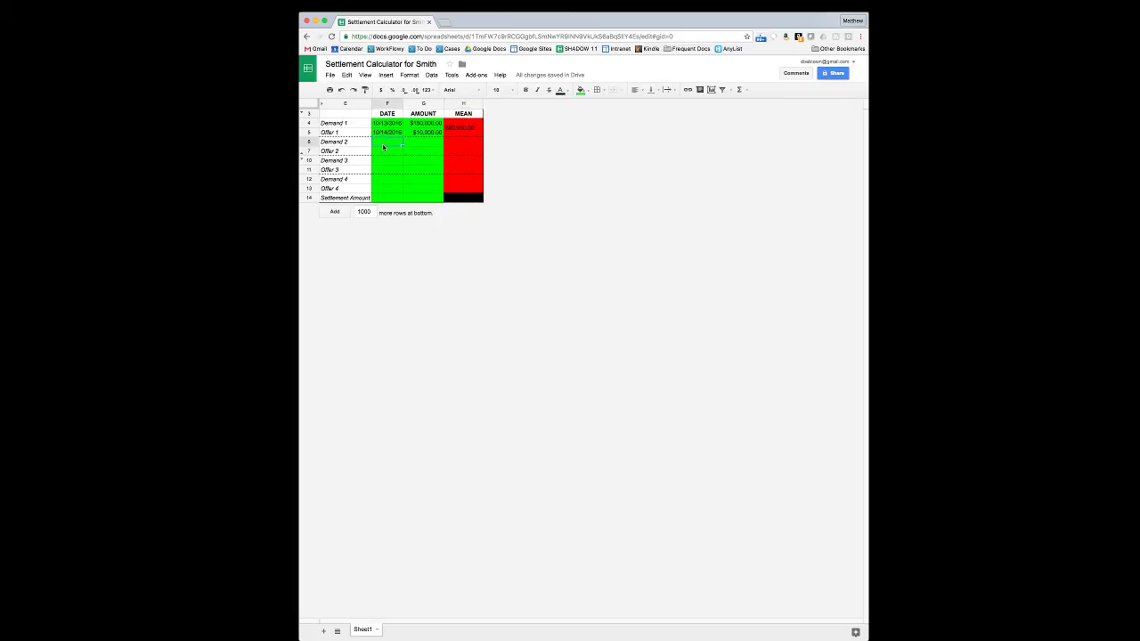
pyautogui.write('10/21')
pyautogui.press('Tab')
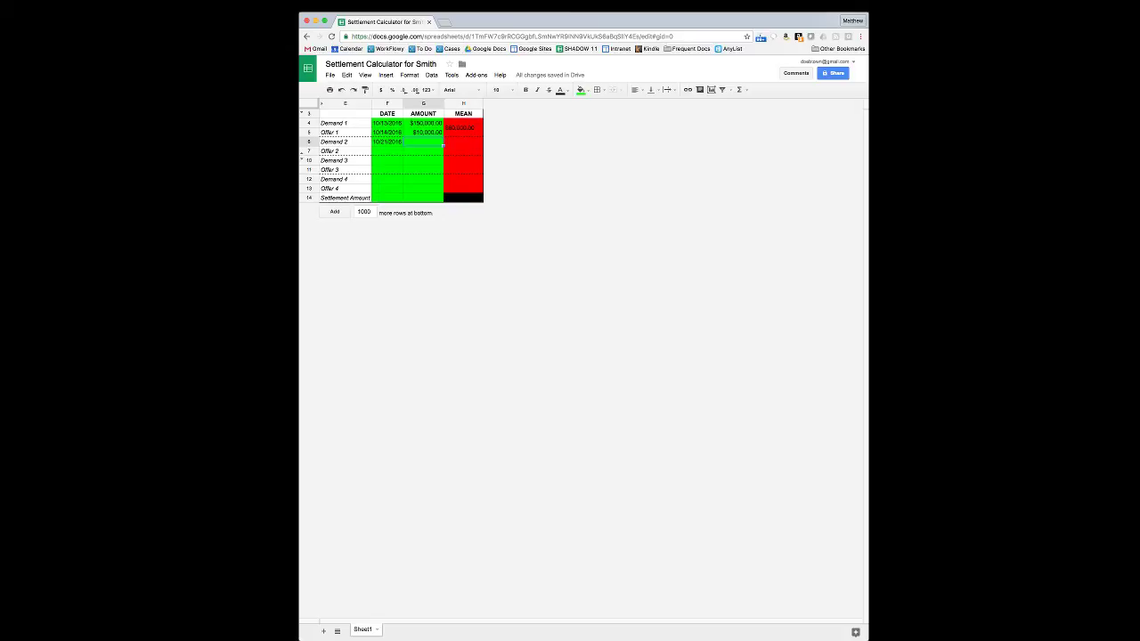
pyautogui.write('900')
pyautogui.press('Tab')
pyautogui.press('Return')
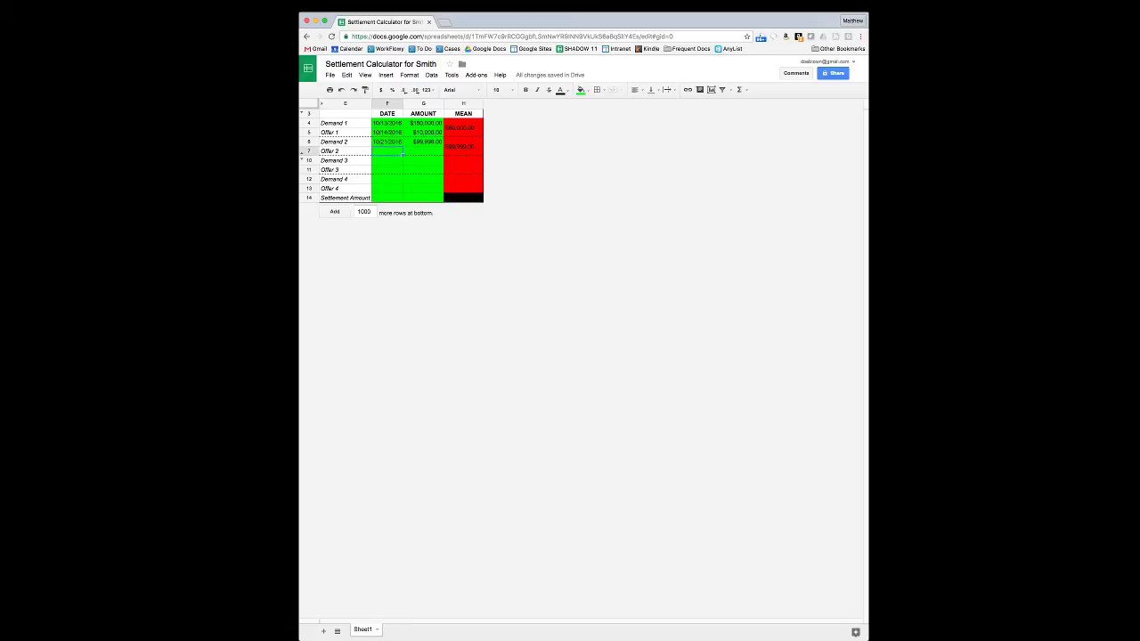
# Record Offer 2 with the date 10/22/2016 and an amount of $50,000.00, and check the second pair's MEAN.
pyautogui.write('10/22')
pyautogui.press('Tab')
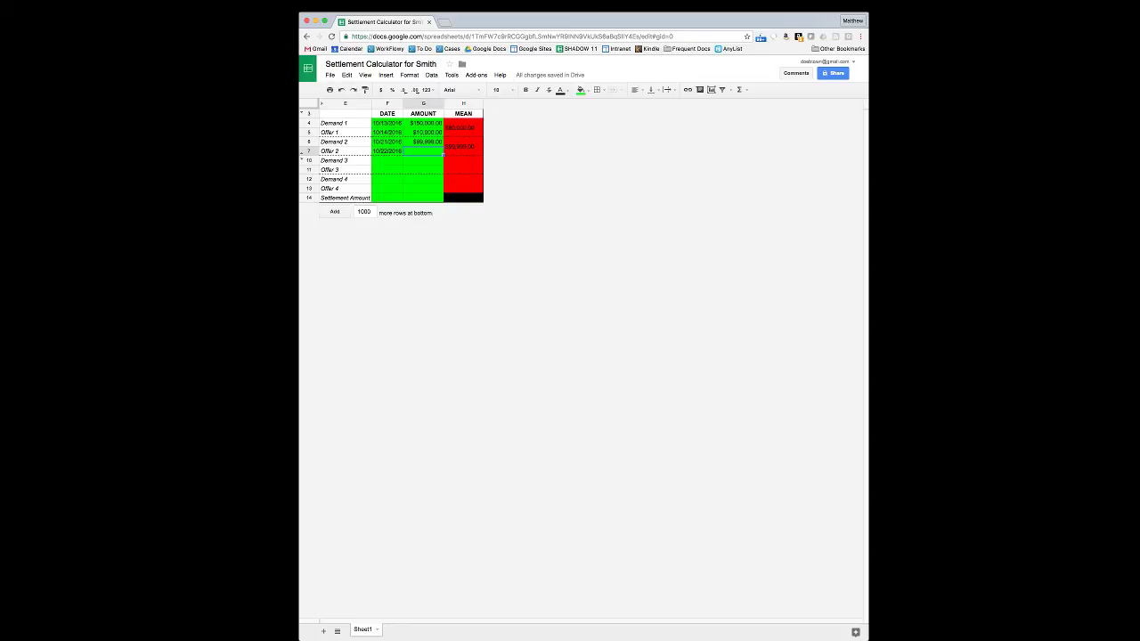
pyautogui.write('9')
pyautogui.write('0')
pyautogui.press('Tab')
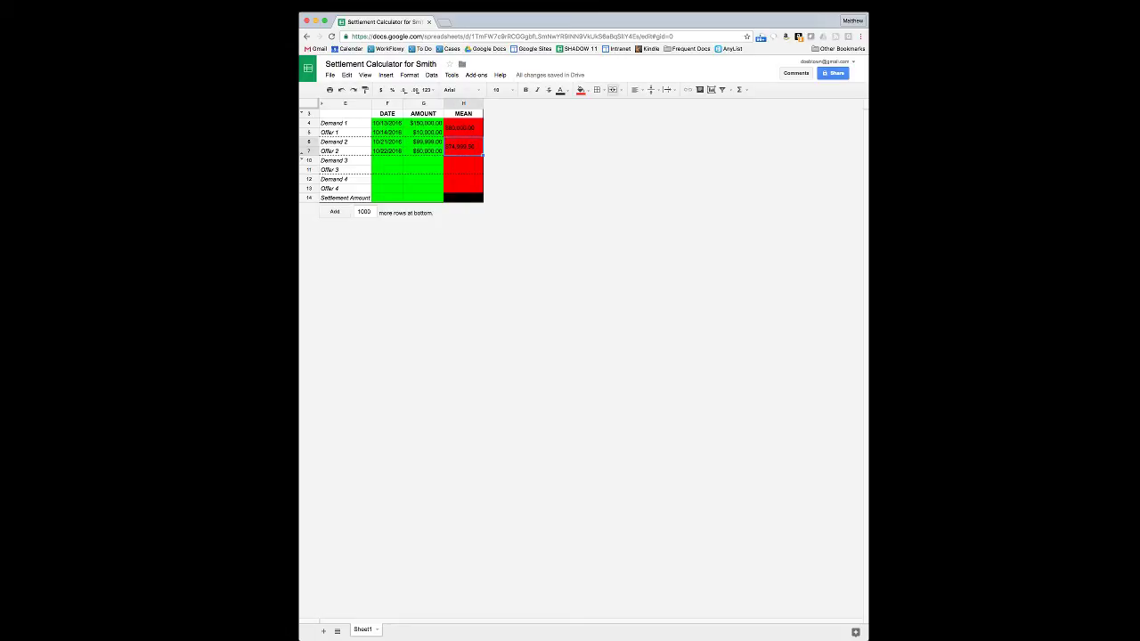
pyautogui.click(379, 161)
pyautogui.click(476, 153)
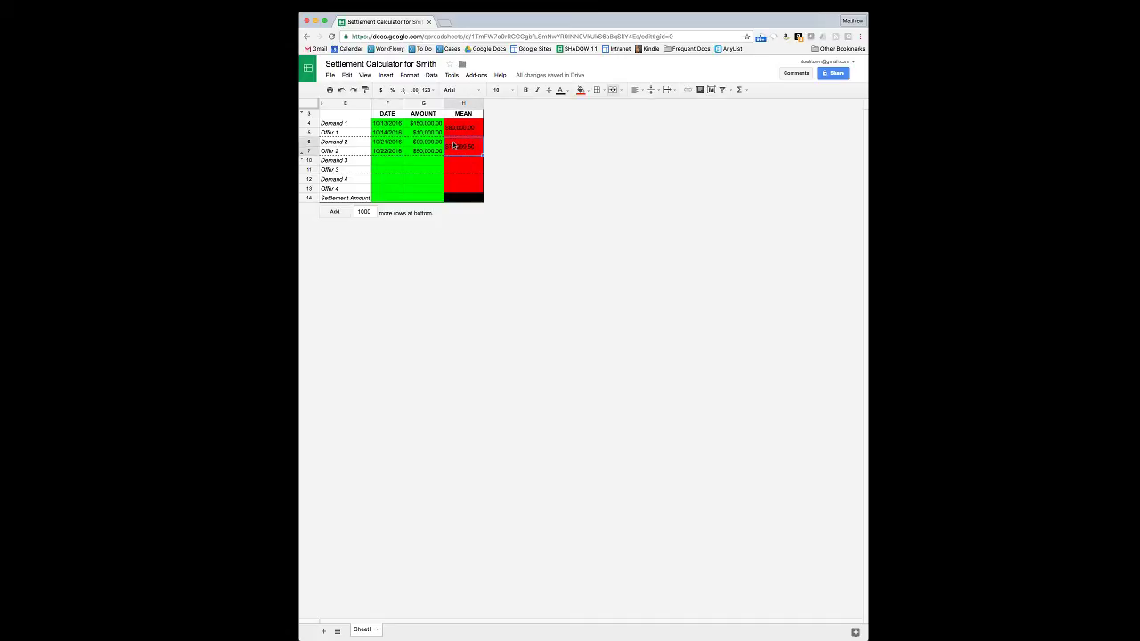
# Record Demand 3 with the date 10/23/2016 and an amount of $90,000.00.
pyautogui.click(391, 163)
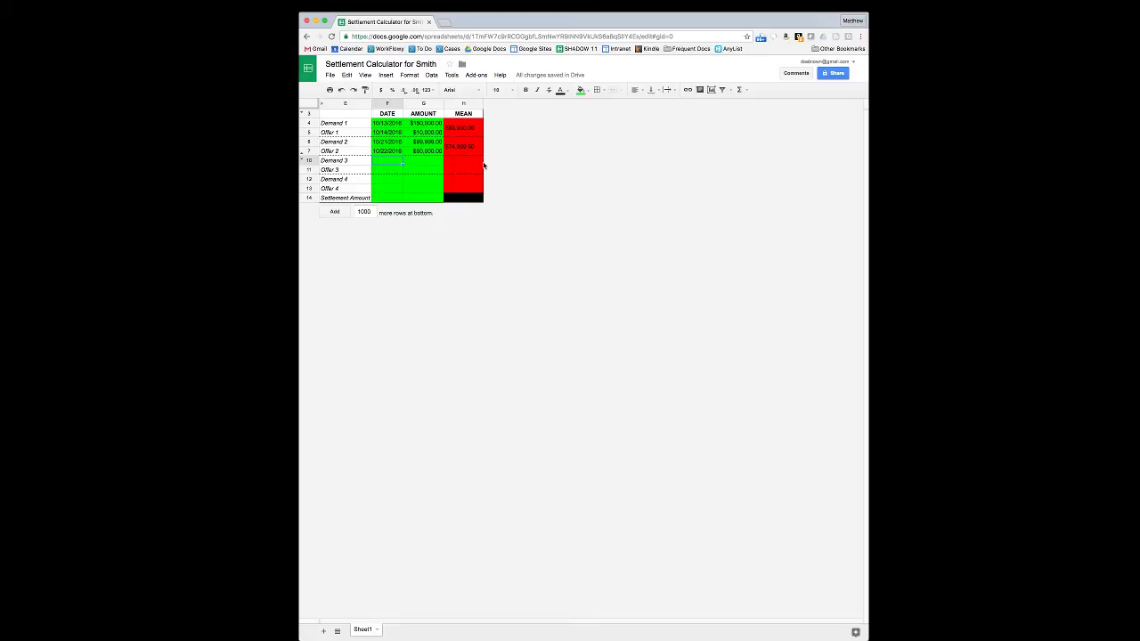
pyautogui.write('10/23')
pyautogui.press('Tab')
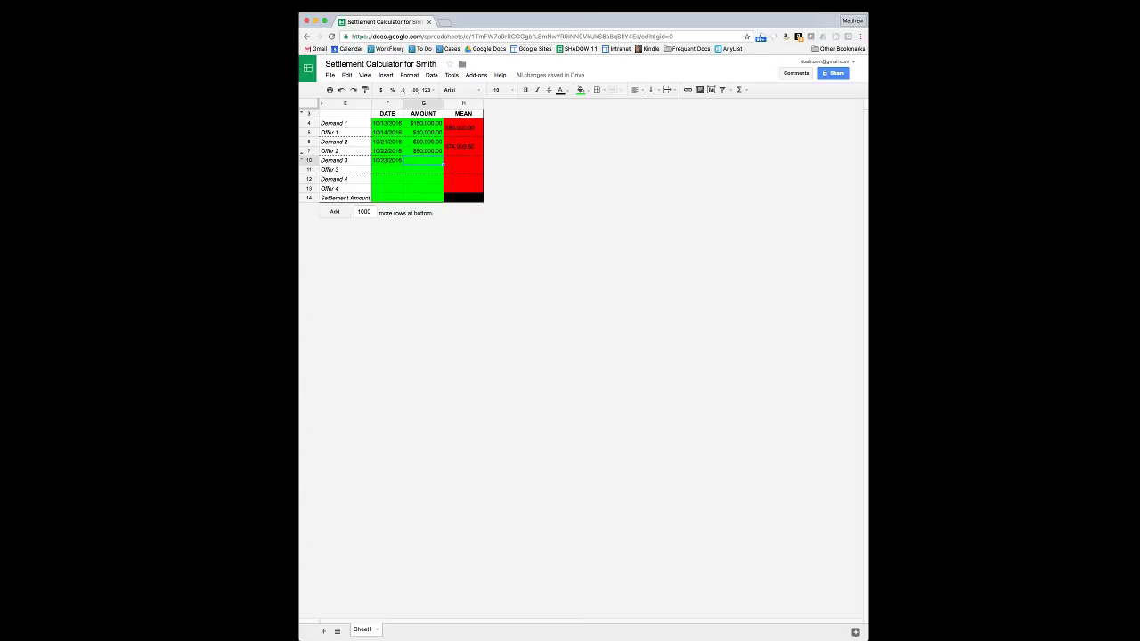
pyautogui.write('90000')
pyautogui.press('Return')
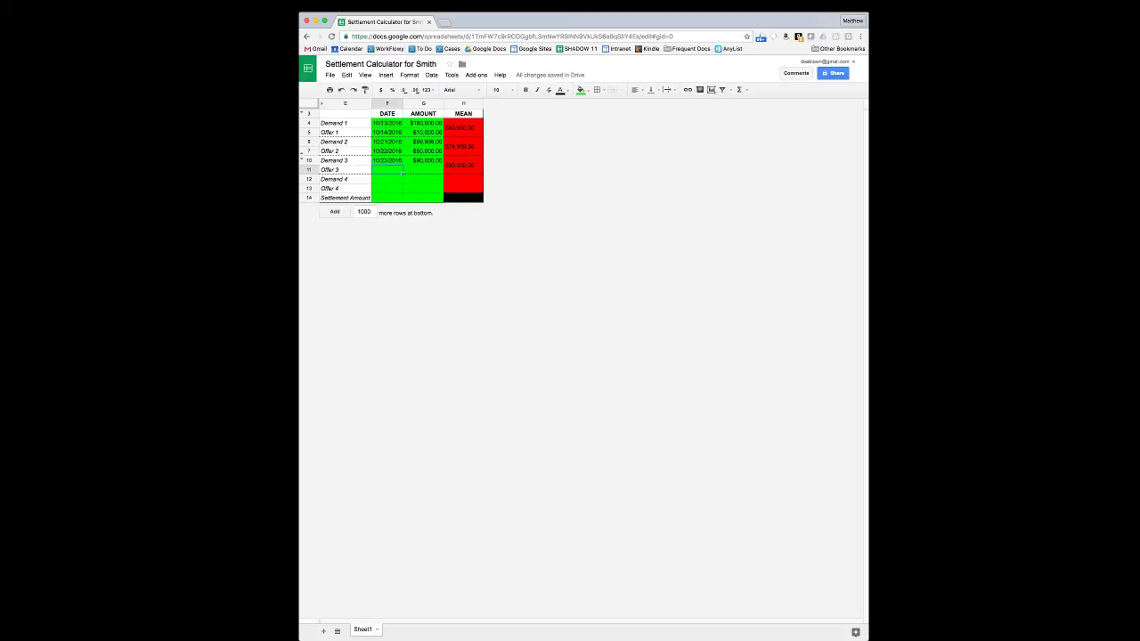
# Record Offer 3 with the date 10/24/2016 and an amount of $60,000.00, and compare the MEAN values of pairs two and three.
pyautogui.write('10/24')
pyautogui.press('Tab')
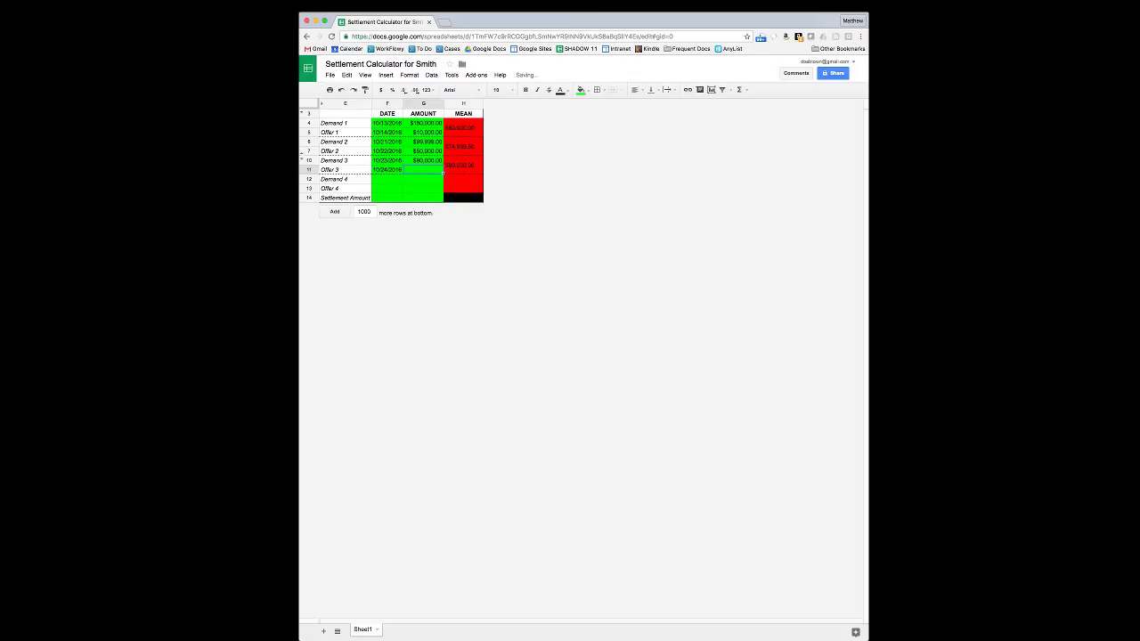
pyautogui.write('60,000.00')
pyautogui.press('Return')
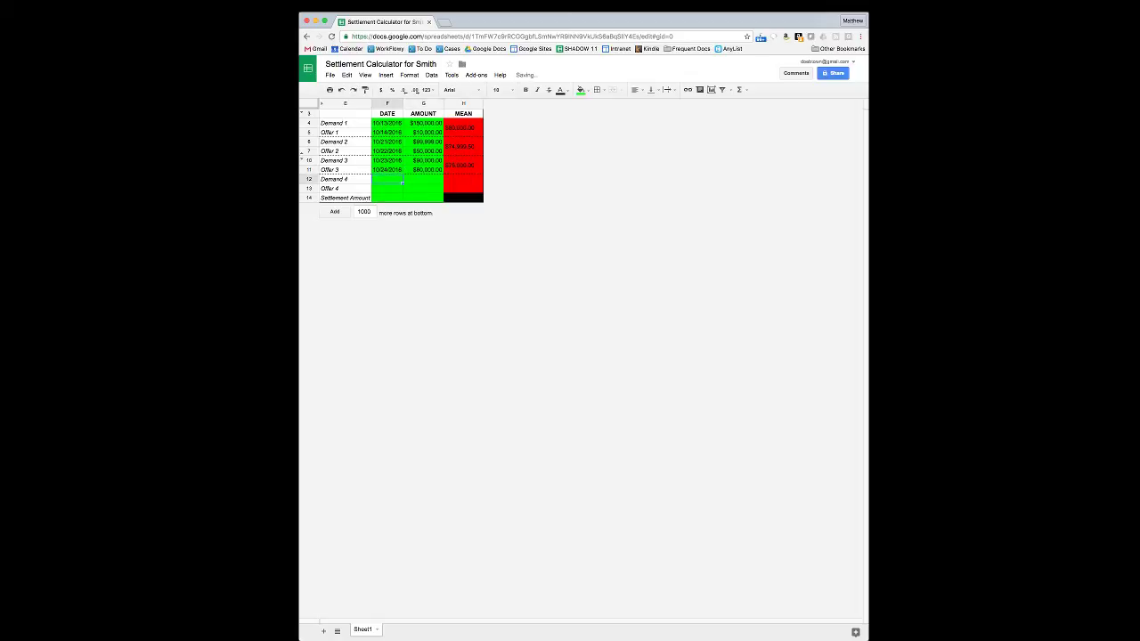
pyautogui.click(468, 165)
pyautogui.click(459, 147)
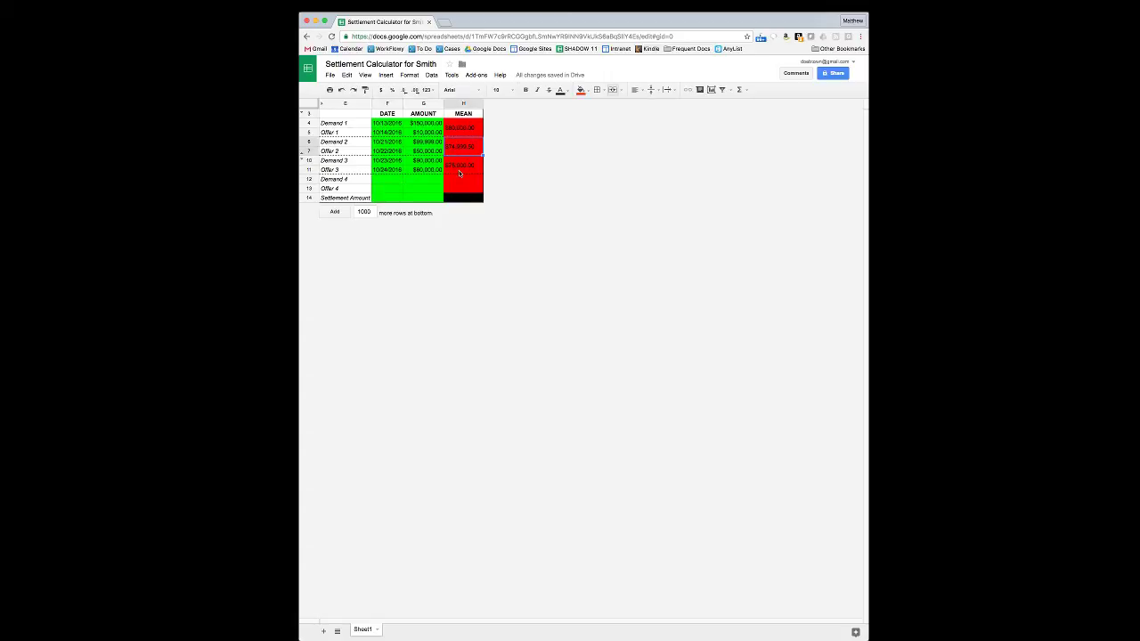
pyautogui.click(459, 170)
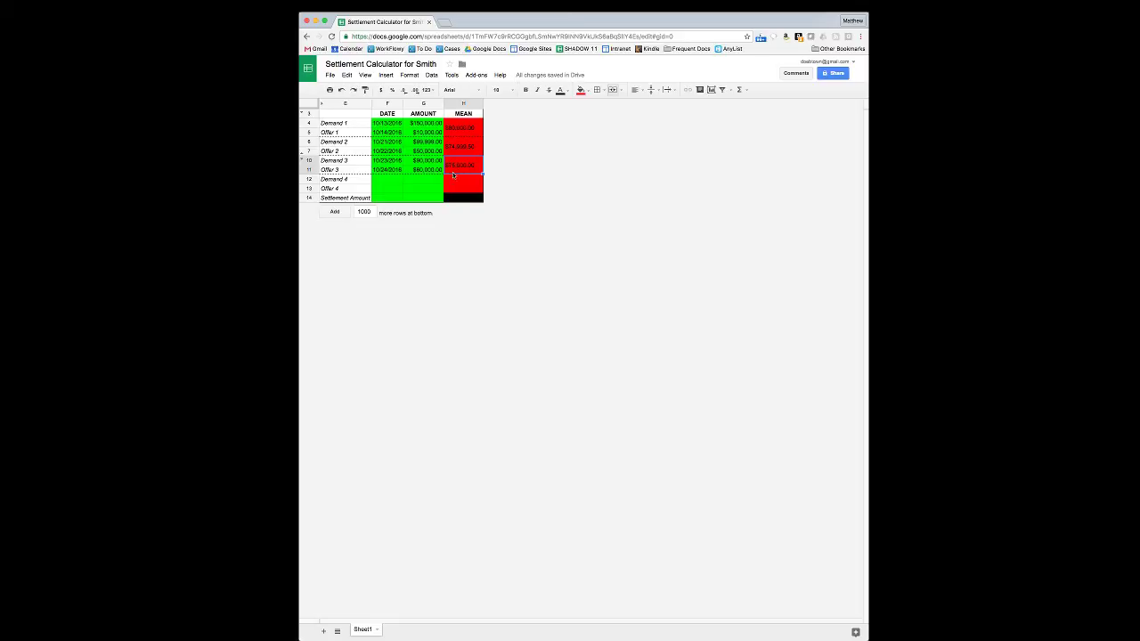
# Select the Demand 4 date cell and dismiss the incoming mail notification.
pyautogui.click(393, 183)
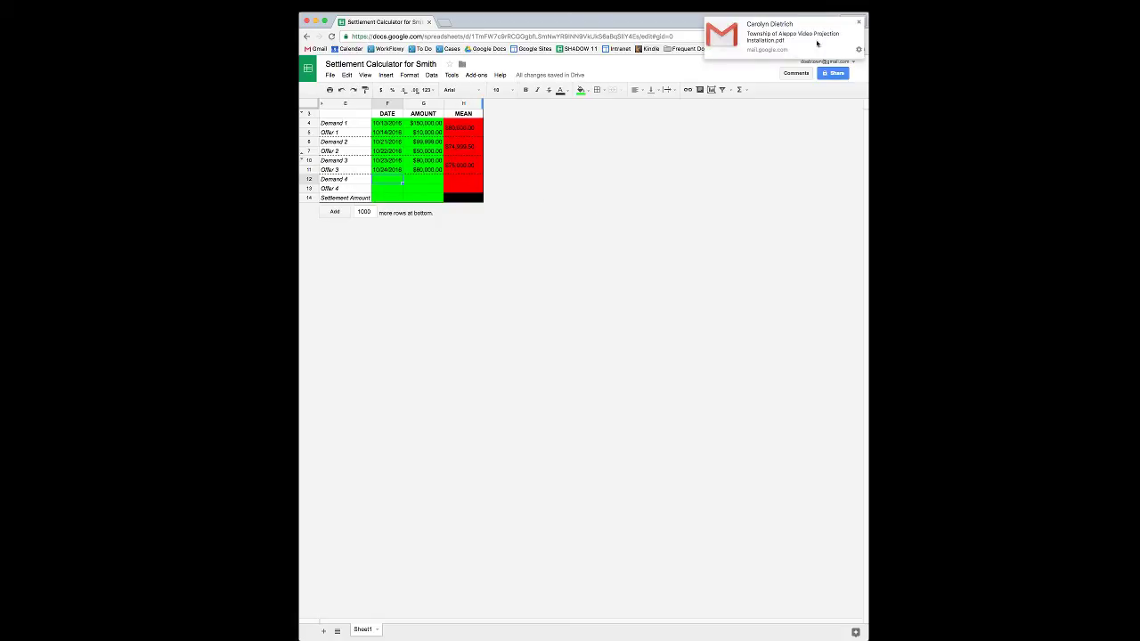
pyautogui.click(859, 22)
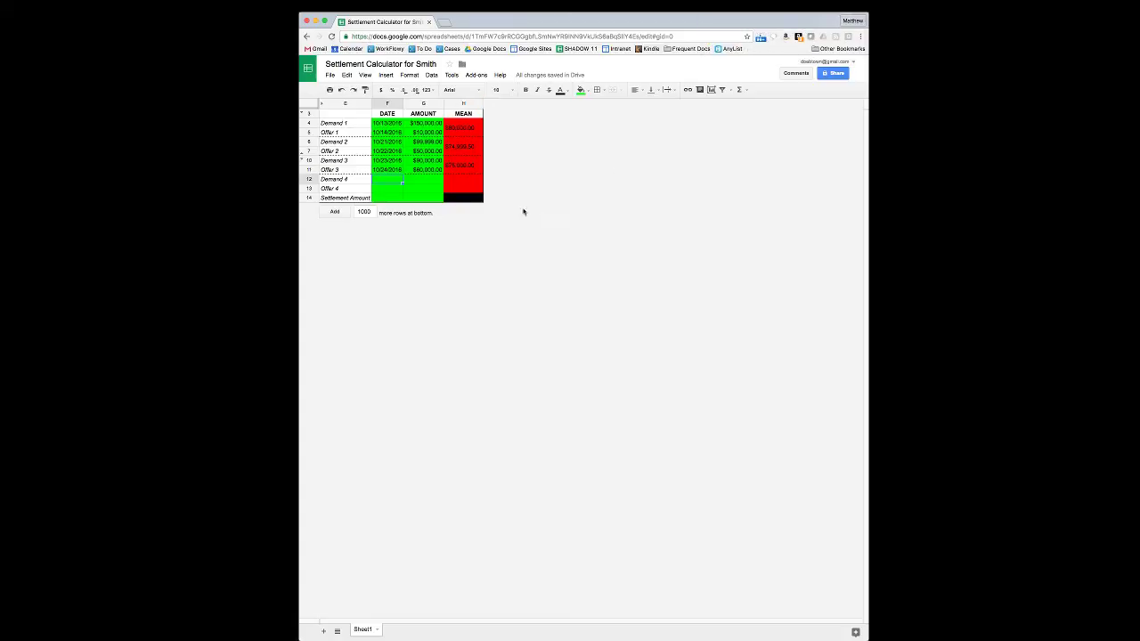
# Record Demand 4 with the date 10/25/2016 and an amount of $80,000.00, and dismiss the incoming mail notification.
pyautogui.click(432, 168)
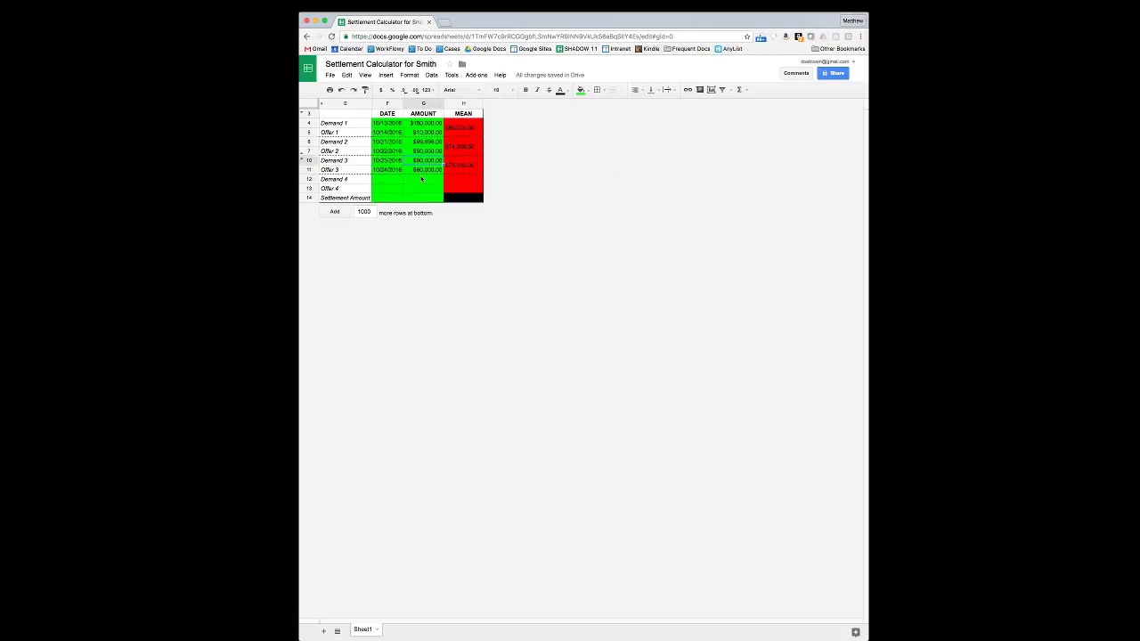
pyautogui.click(389, 179)
pyautogui.write('10')
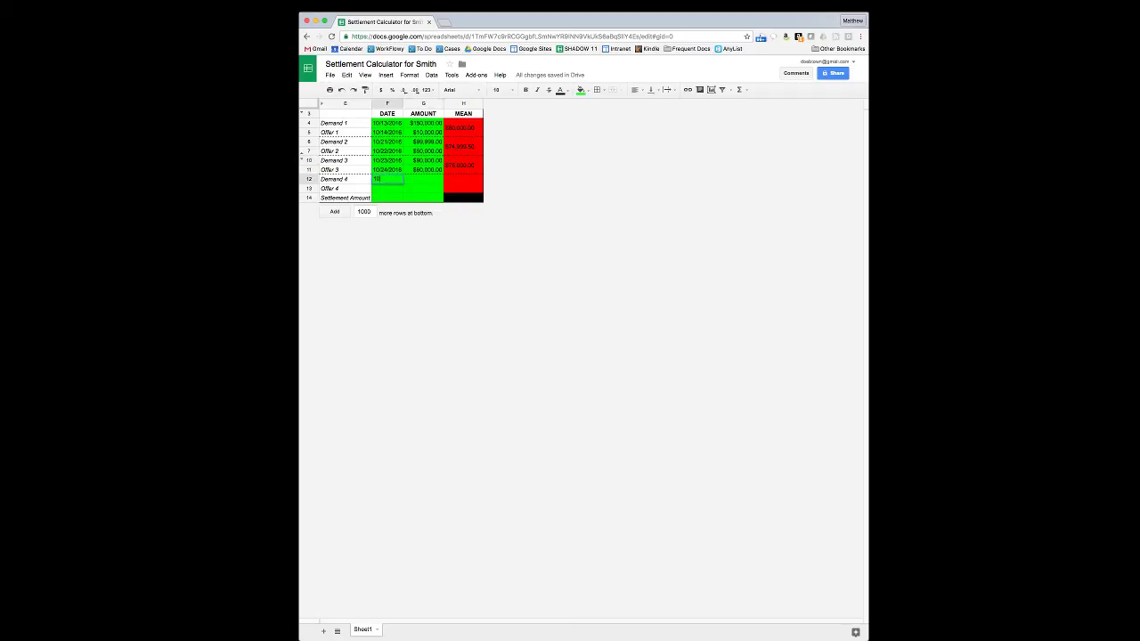
pyautogui.write('/25/2016')
pyautogui.press('Tab')
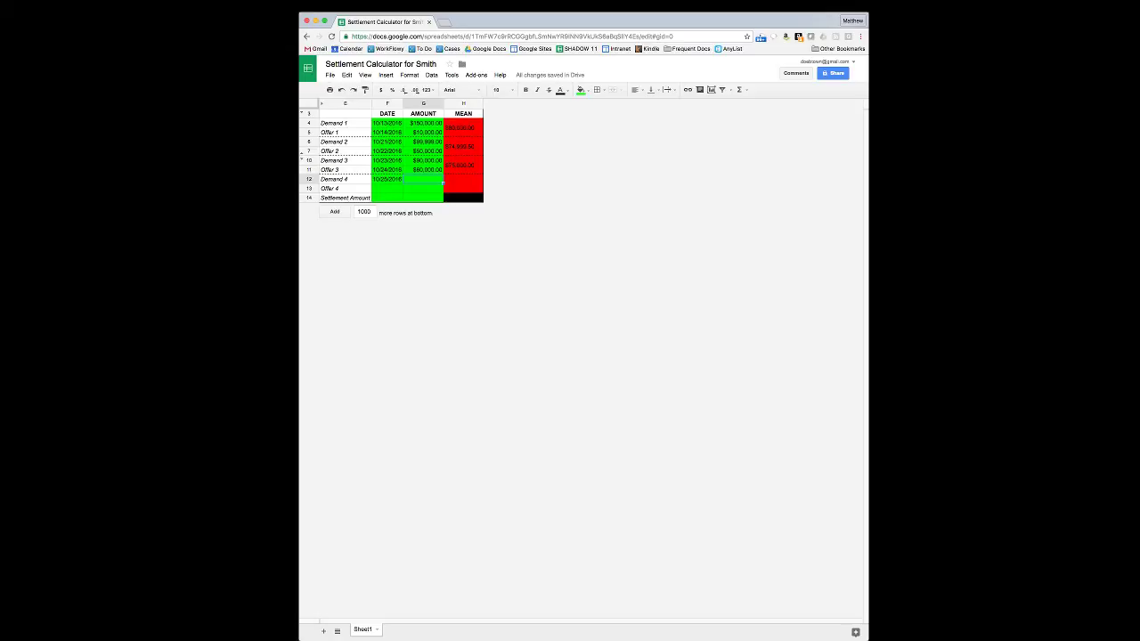
pyautogui.write('80000')
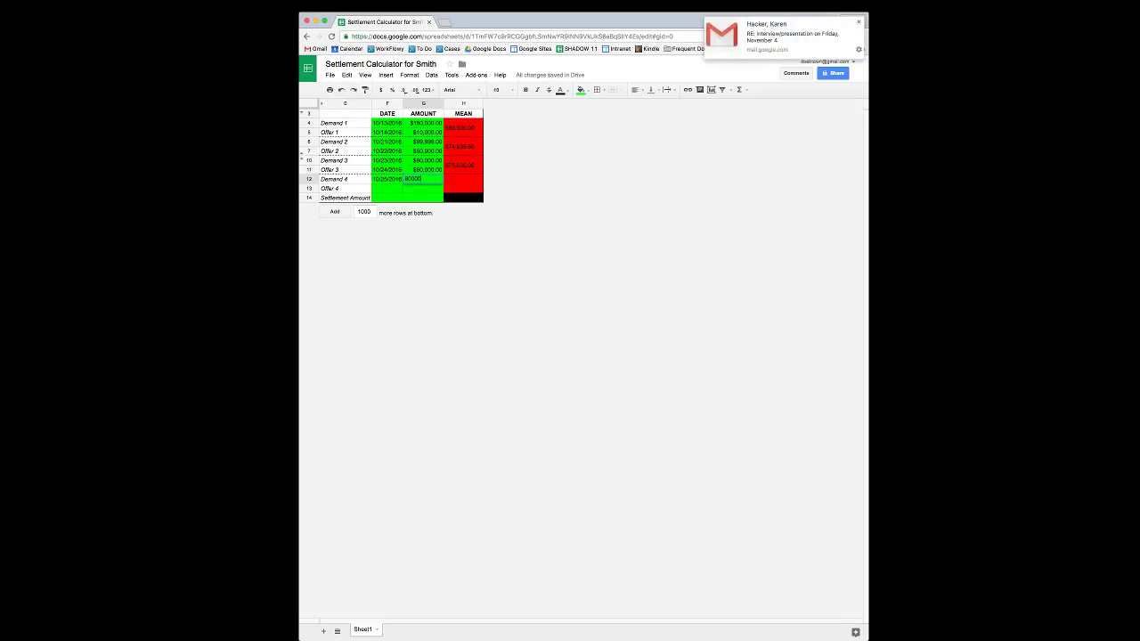
pyautogui.click(858, 22)
# Record Offer 4 with the date 10/26/2016 and an amount of $75,000.00.
pyautogui.click(388, 190)
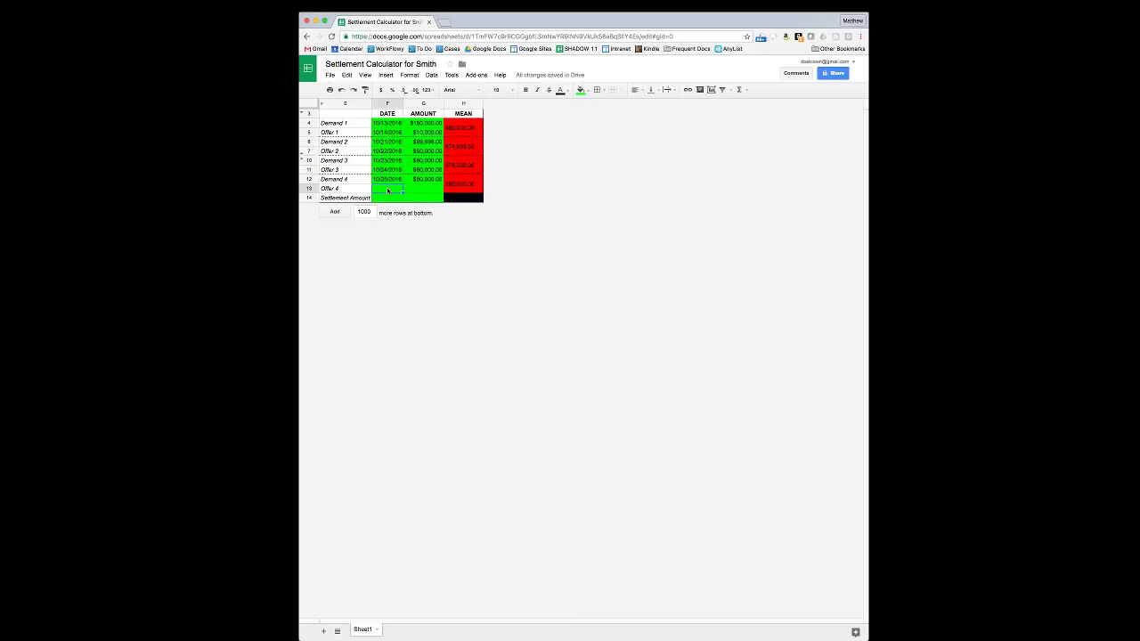
pyautogui.write('10/26')
pyautogui.press('Tab')
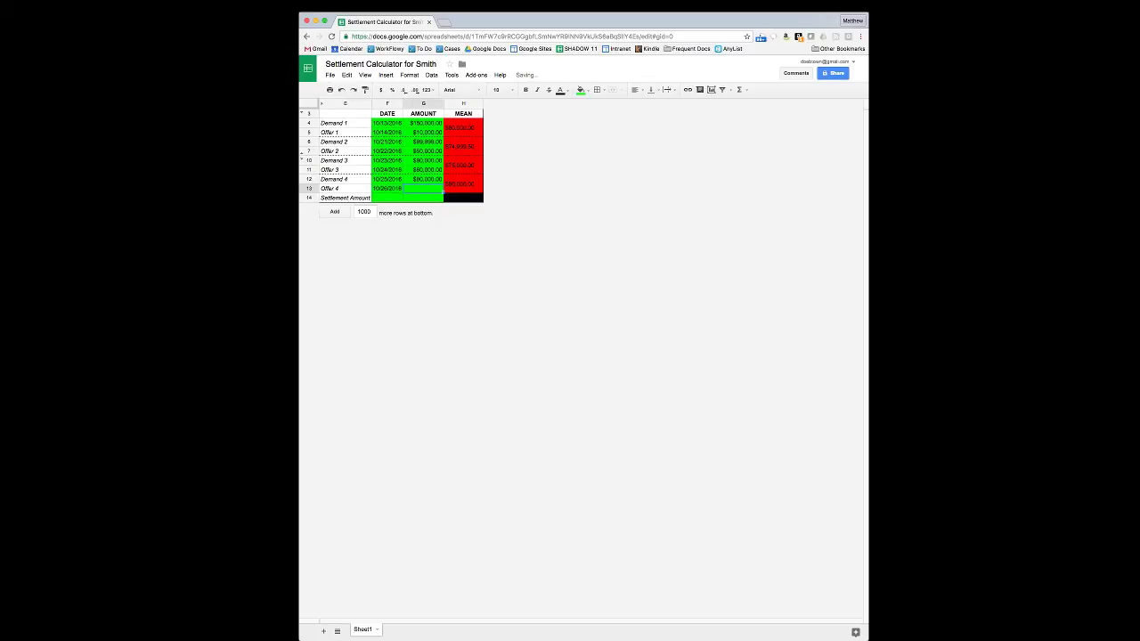
pyautogui.write('75,000')
pyautogui.press('Tab')
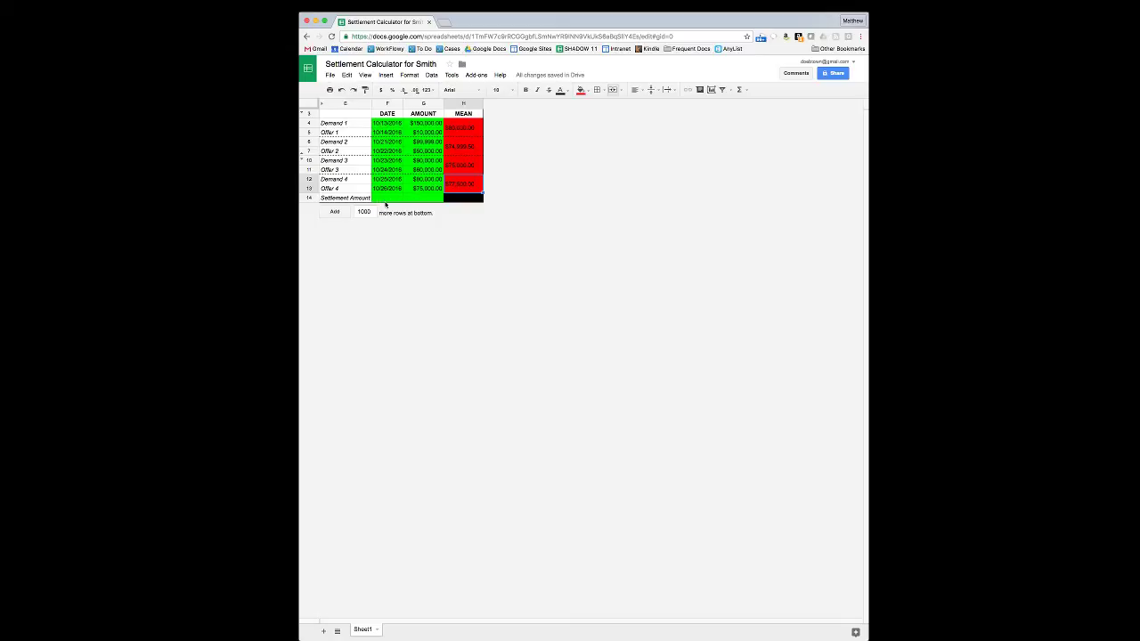
# Record the final Settlement Amount row with the date 10/27/2016 and an amount of $77,000.00.
pyautogui.click(387, 198)
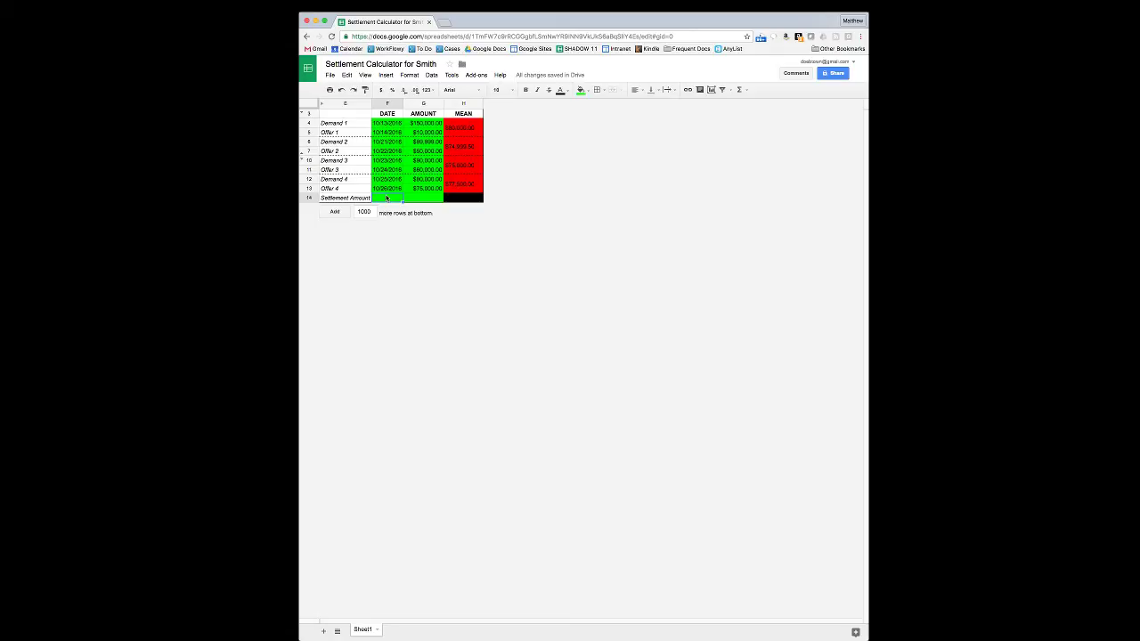
pyautogui.write('10/27')
pyautogui.press('Tab')
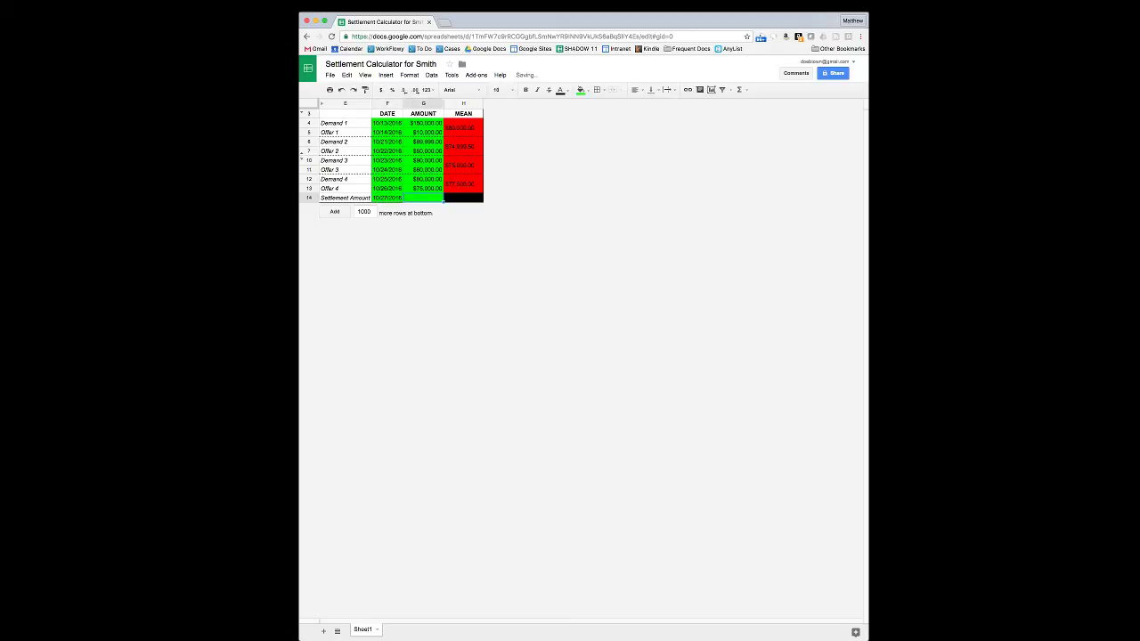
pyautogui.write('75')
pyautogui.press('Tab')
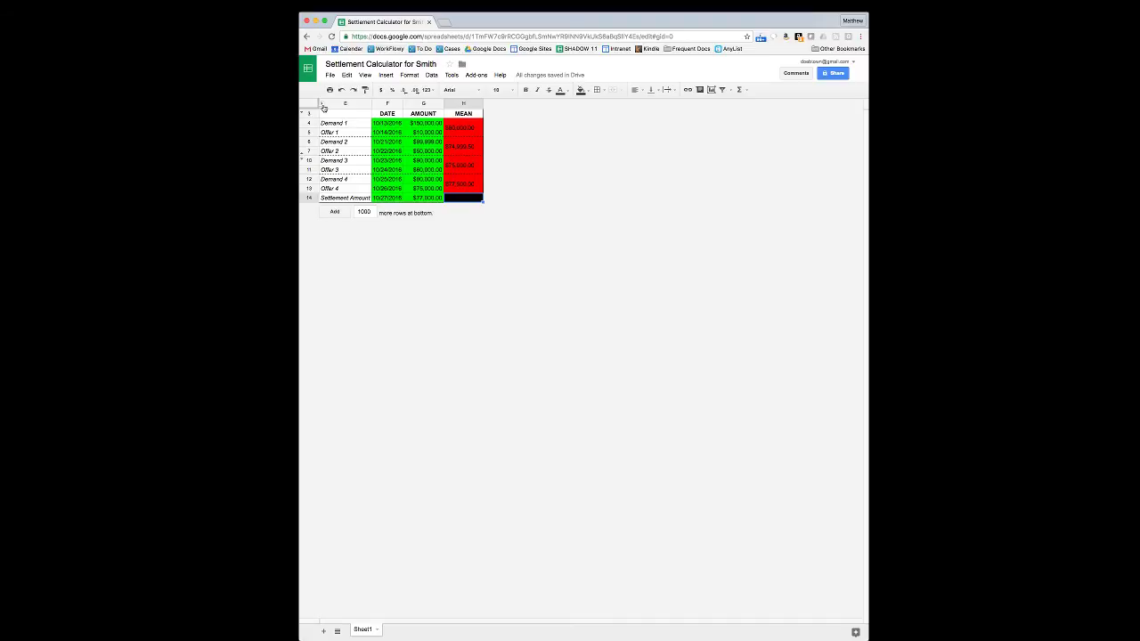
# Unhide columns A to D, accepting the protected-range warning, and highlight the demand and offer table and the BASIC and REVERSE calculators in turn.
pyautogui.write('=')
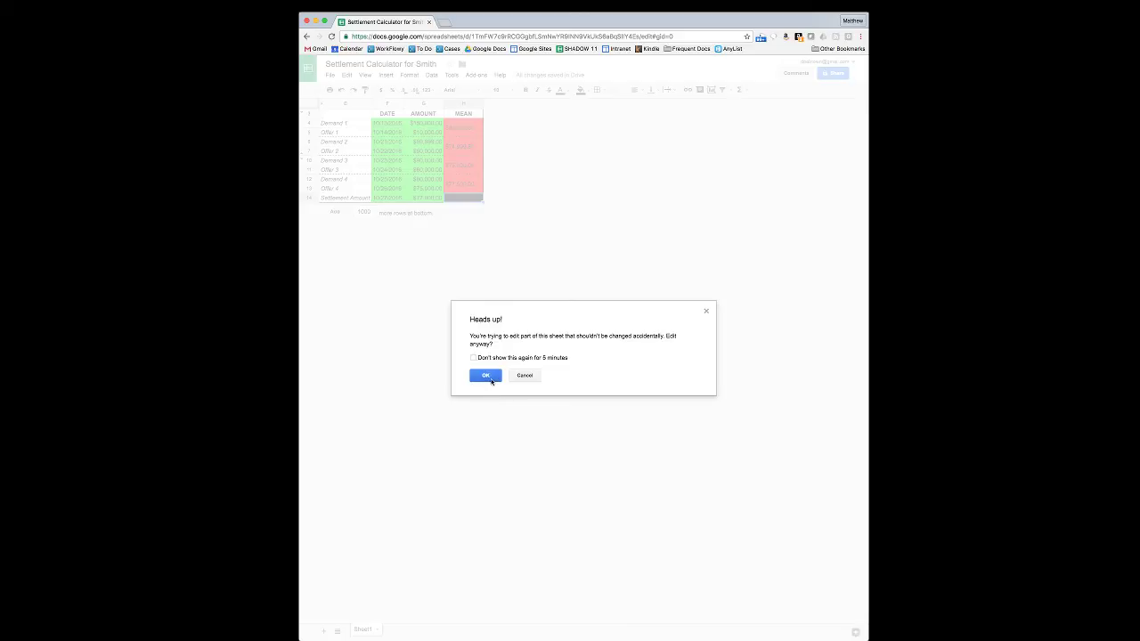
pyautogui.click(491, 381)
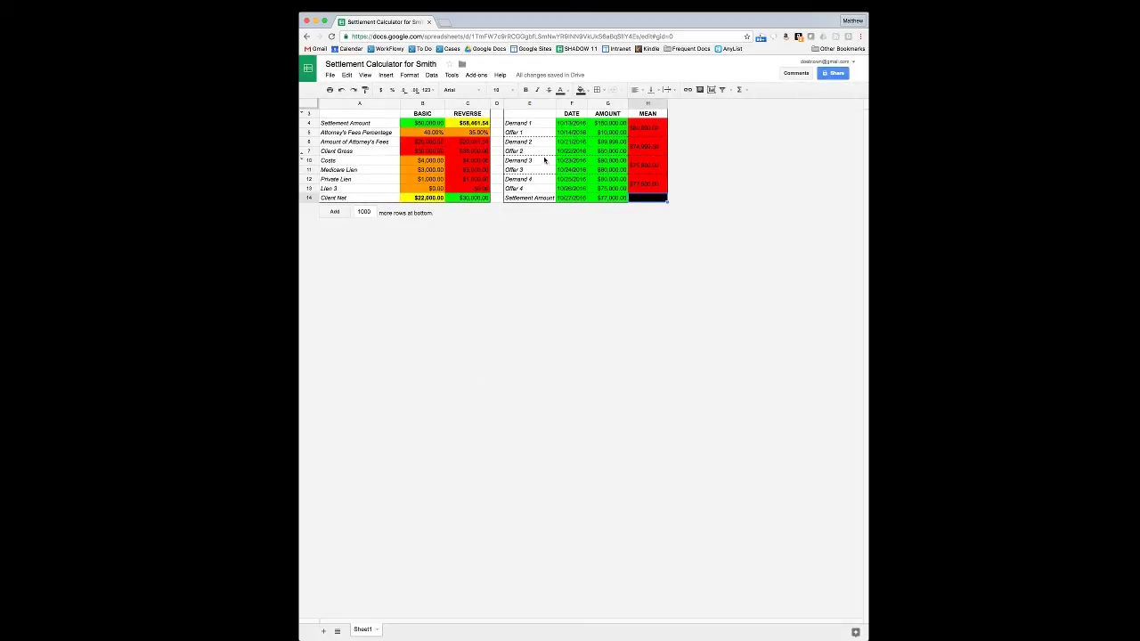
pyautogui.moveTo(532, 117); pyautogui.dragTo(648, 200)
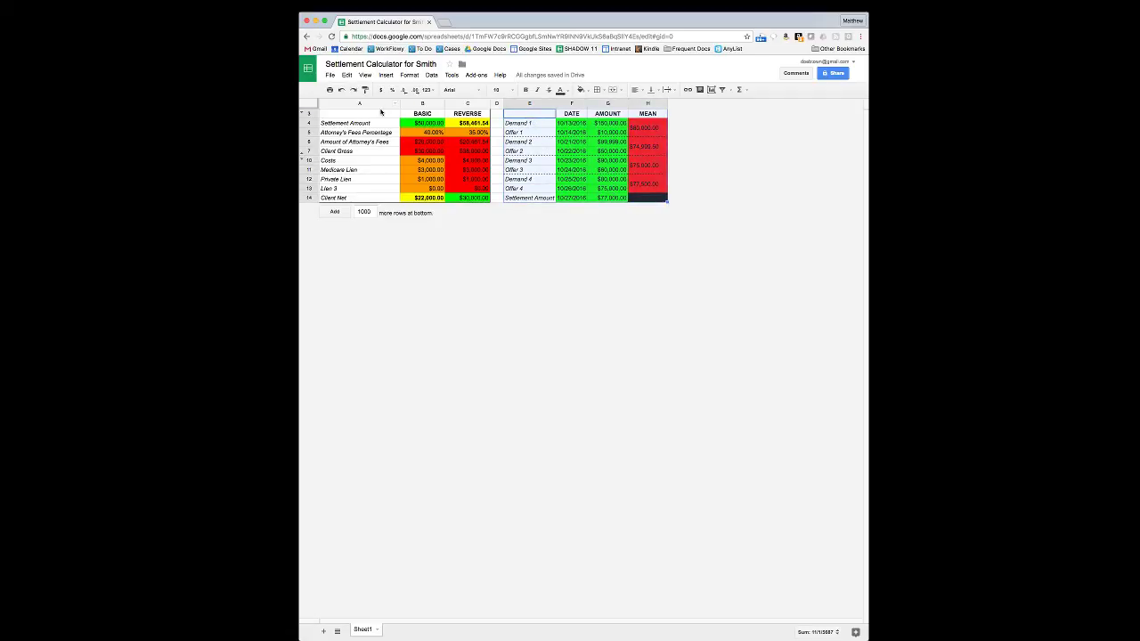
pyautogui.click(382, 114)
pyautogui.moveTo(422, 156); pyautogui.dragTo(466, 201)
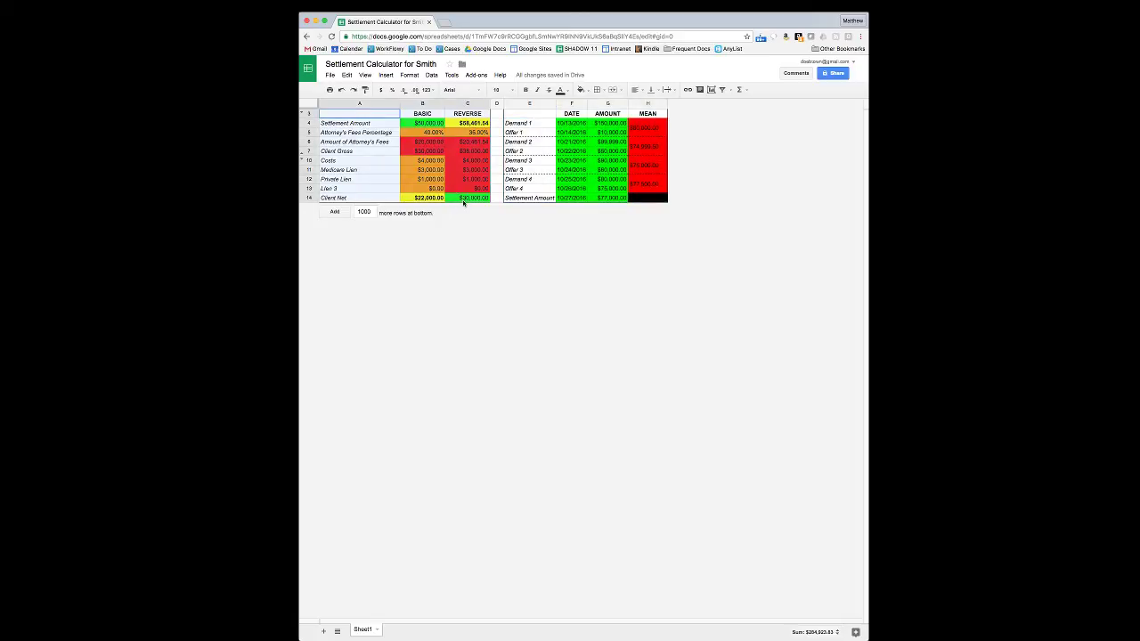
pyautogui.moveTo(522, 116); pyautogui.dragTo(644, 197)
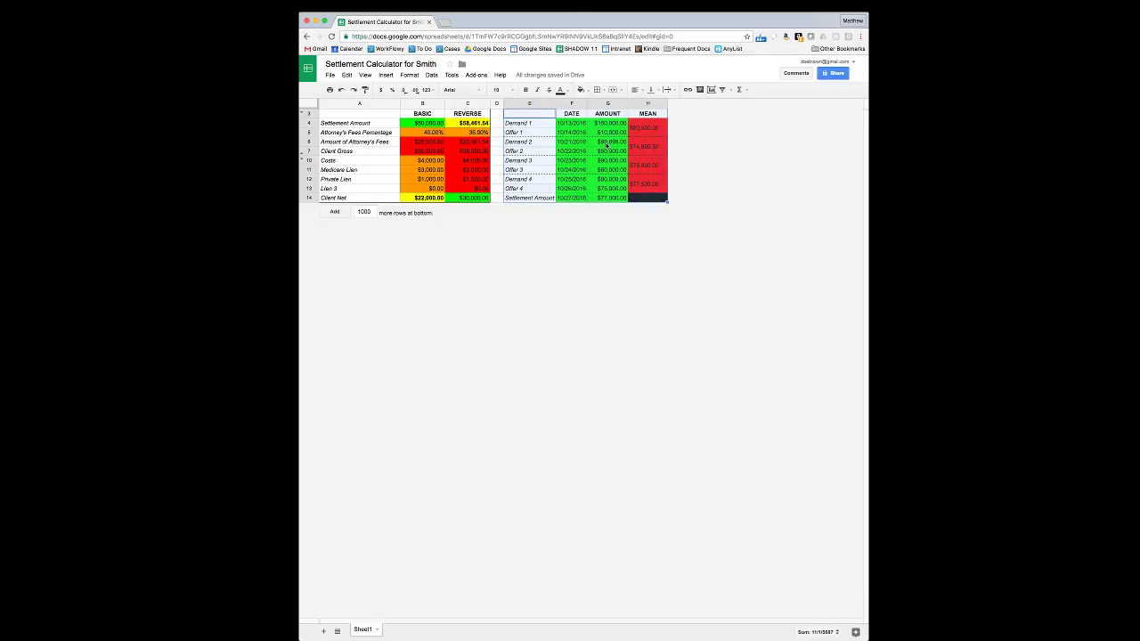
pyautogui.click(607, 143)
pyautogui.click(433, 123)
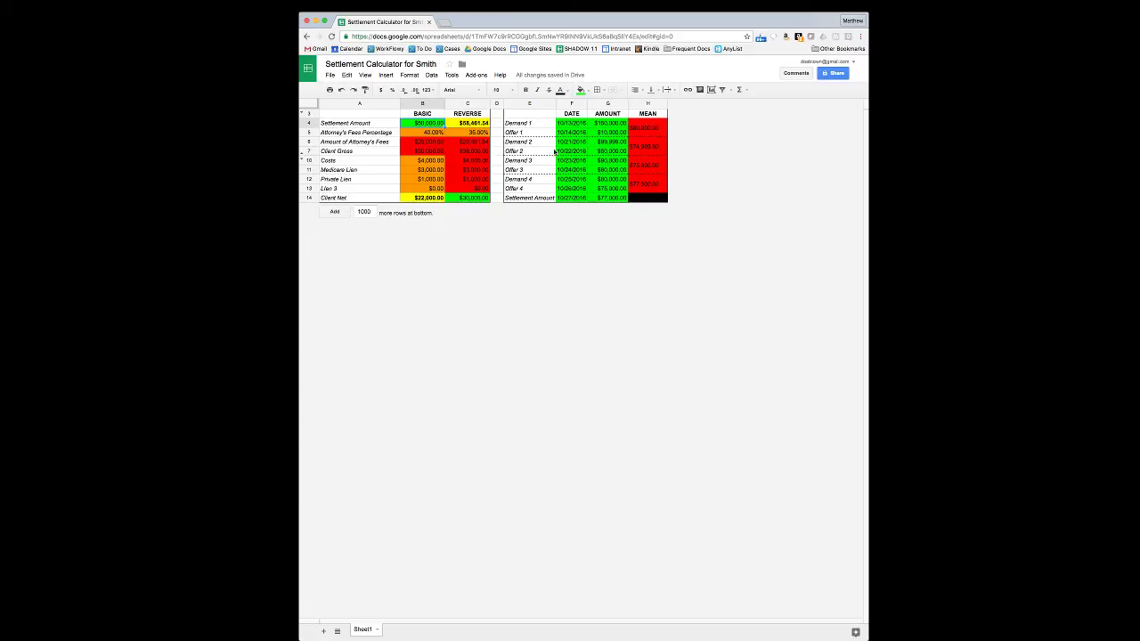
# Clear the dates and amounts from Offer 2 through Settlement Amount, and clear the Demand 2 amount while keeping its date.
pyautogui.moveTo(566, 151); pyautogui.dragTo(614, 198)
pyautogui.press('Delete')
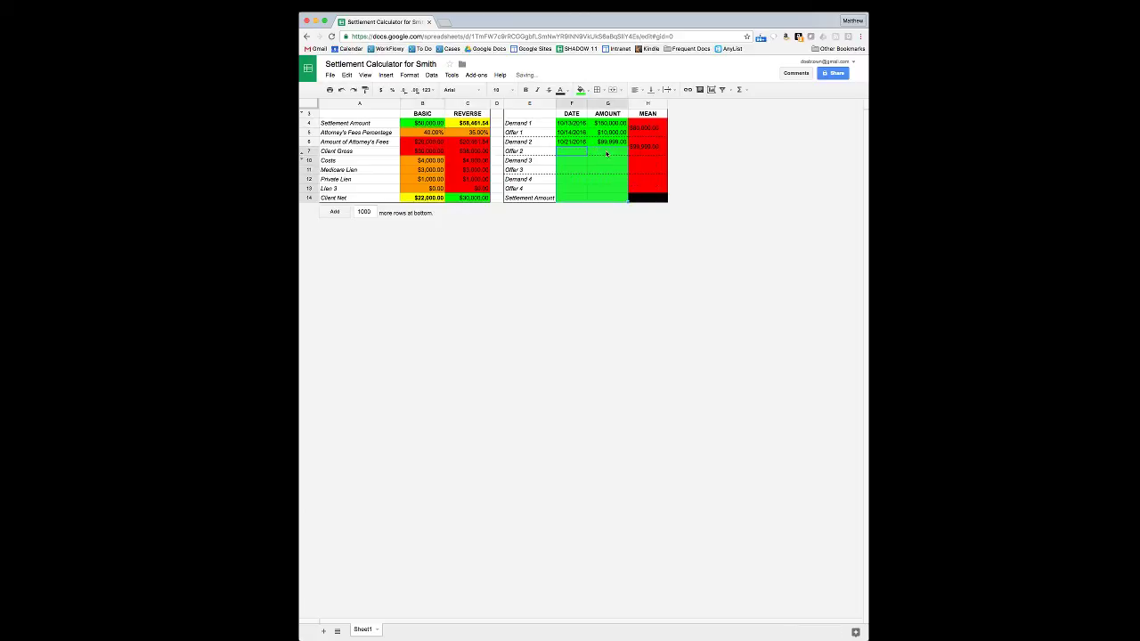
pyautogui.click(606, 142)
pyautogui.press('Delete')
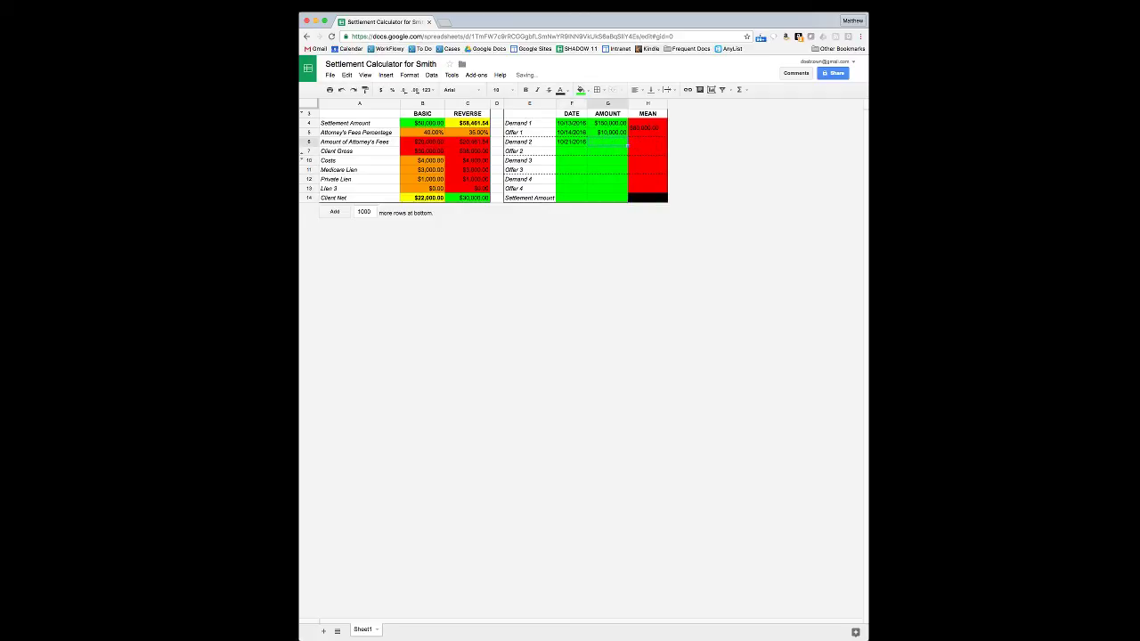
pyautogui.click(583, 144)
pyautogui.press('Tab')
# Set the BASIC Settlement Amount to the Demand 1 figure of $150,000.00 and check the resulting Client Net.
pyautogui.click(609, 123)
pyautogui.click(609, 132)
pyautogui.click(434, 123)
pyautogui.press('BackSpace')
pyautogui.write('150,000')
pyautogui.press('Return')
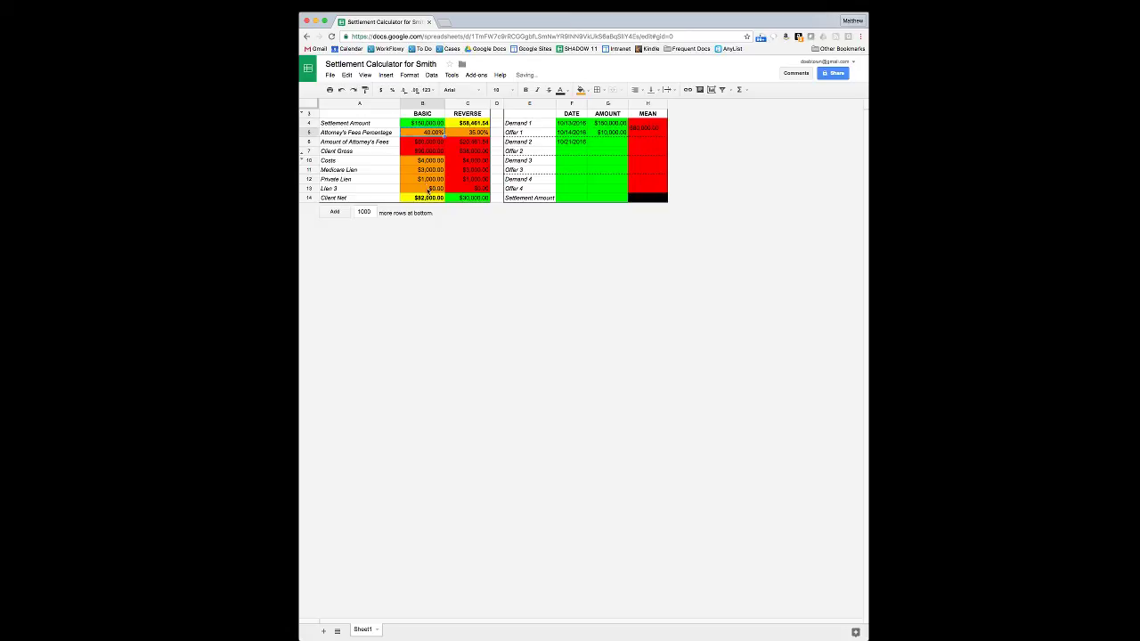
pyautogui.click(429, 199)
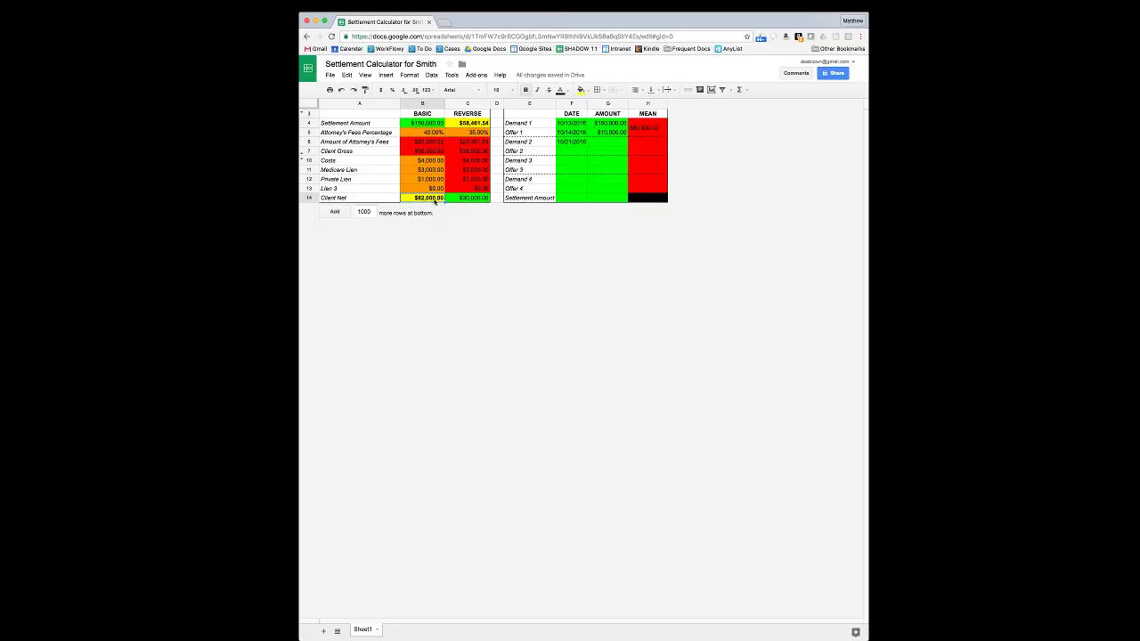
# Set the BASIC Settlement Amount to the Offer 1 figure of $10,000.00 and check the resulting Client Net.
pyautogui.click(612, 134)
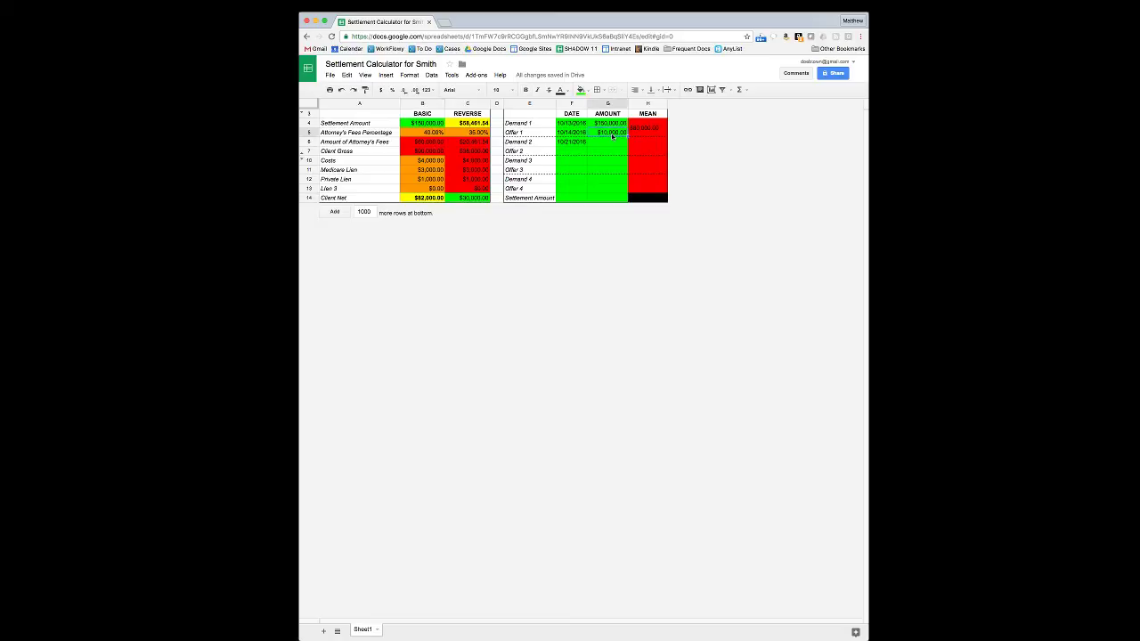
pyautogui.click(415, 124)
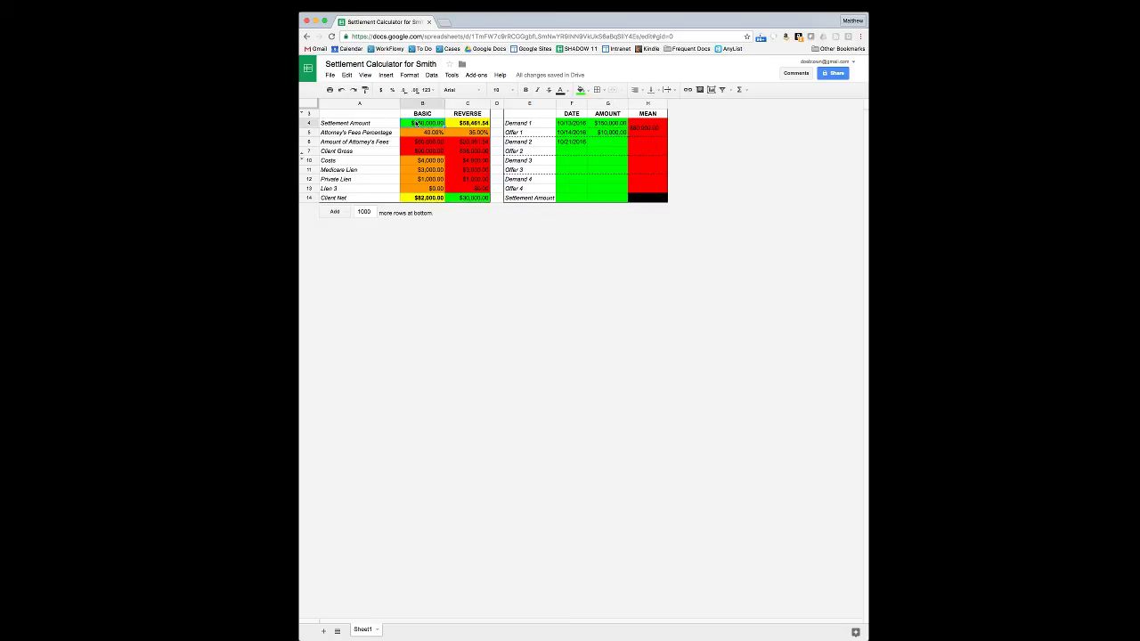
pyautogui.write('10,000')
pyautogui.press('Return')
pyautogui.click(434, 198)
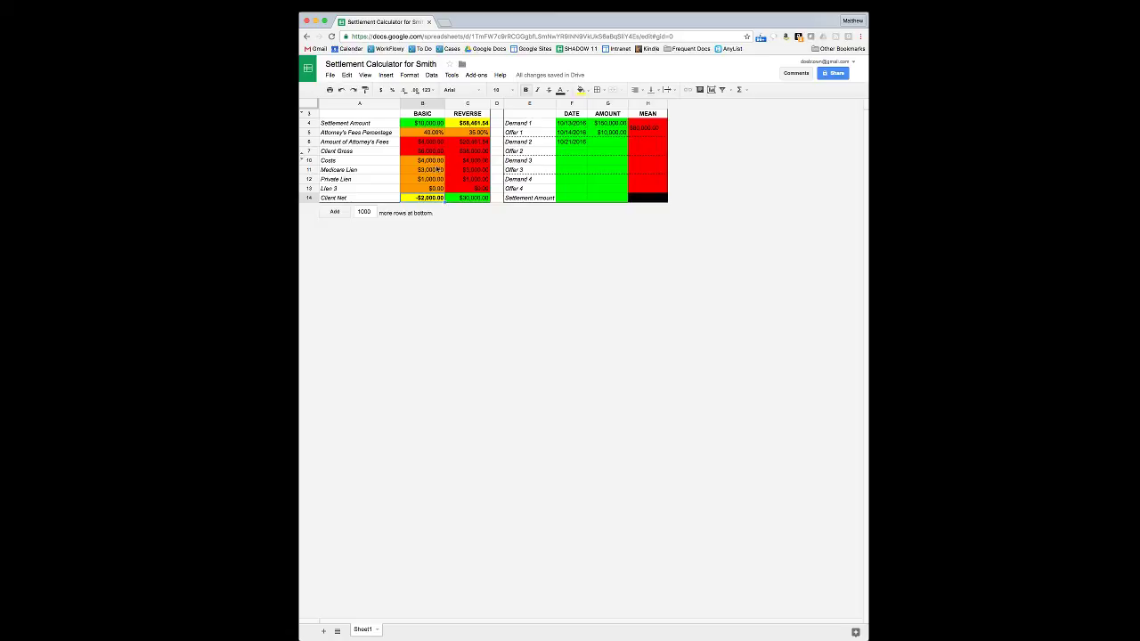
# Review the first pair's MEAN and set the BASIC Settlement Amount to that figure, $80,000.00.
pyautogui.click(601, 133)
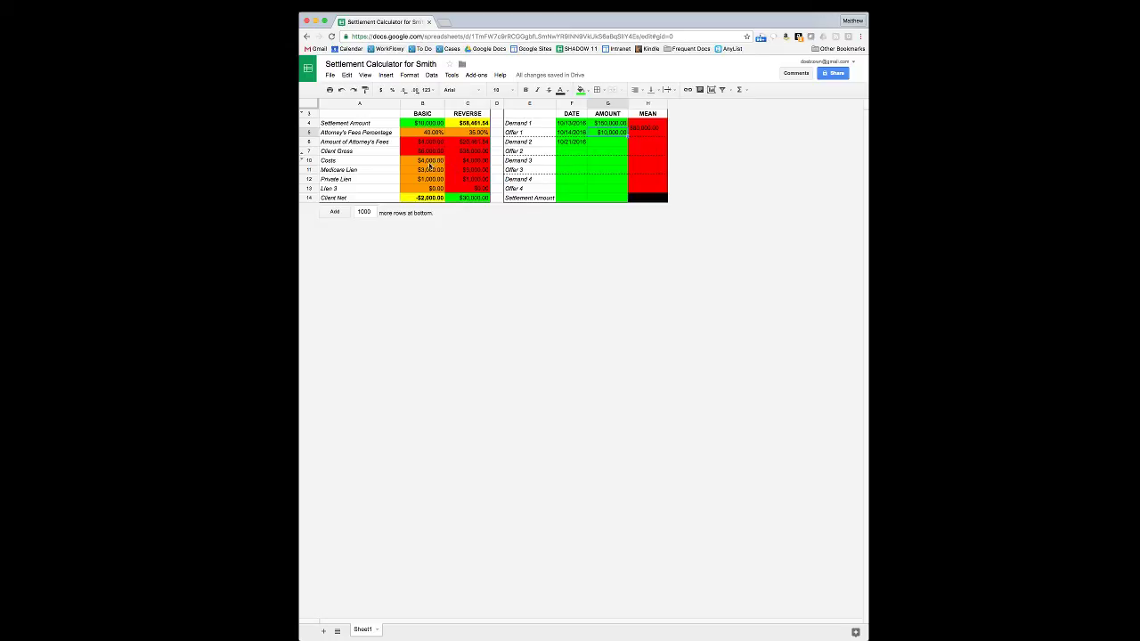
pyautogui.click(595, 144)
pyautogui.click(428, 125)
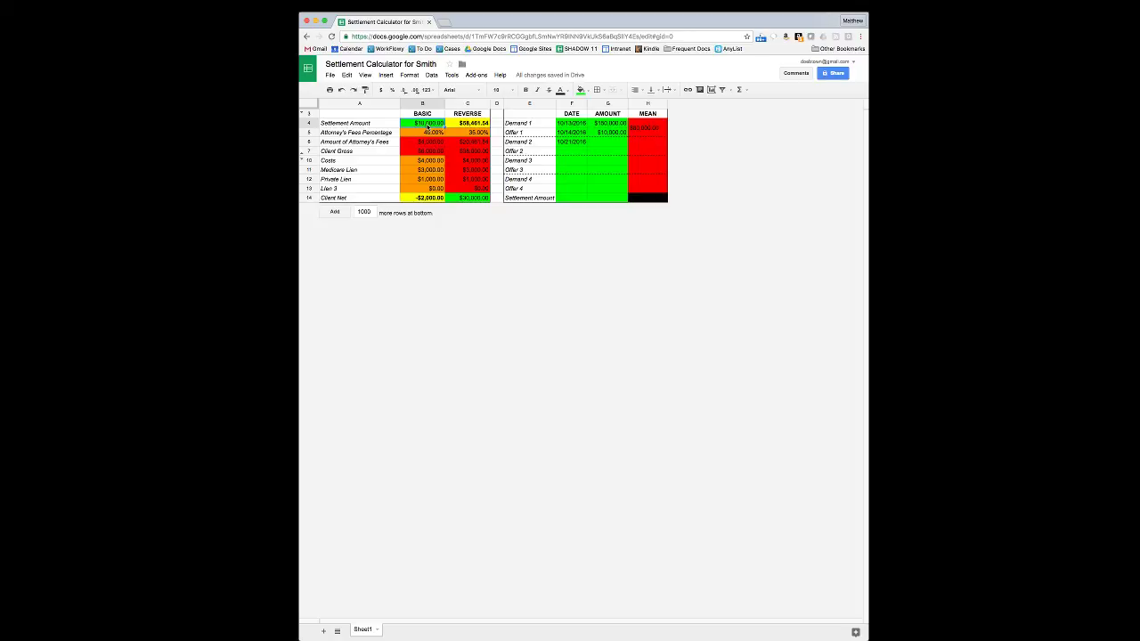
pyautogui.click(659, 130)
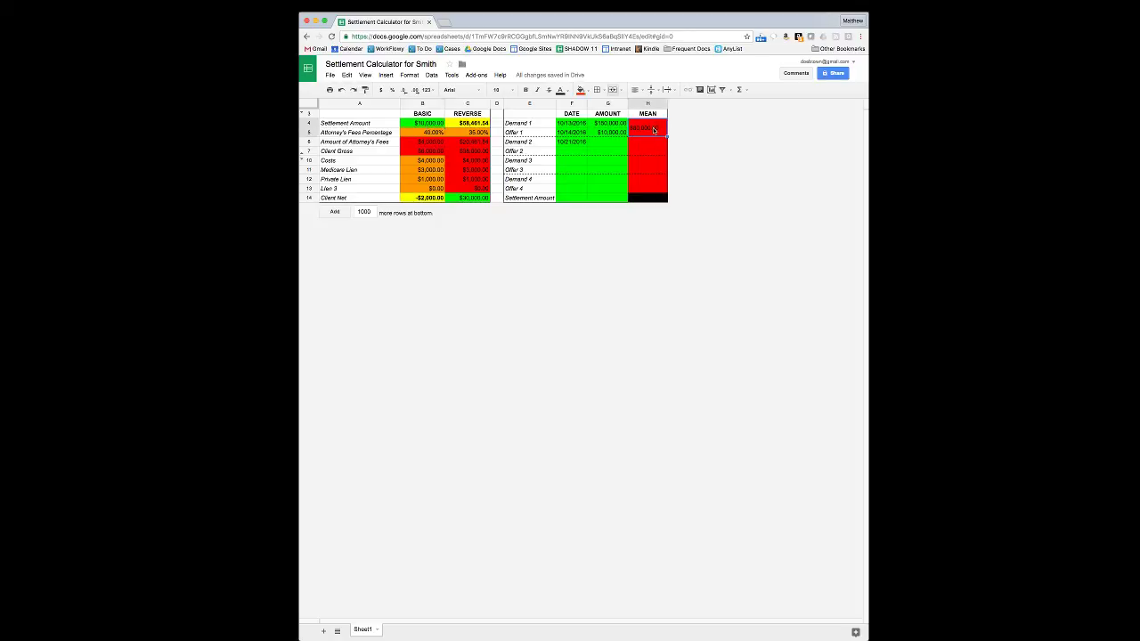
pyautogui.click(417, 124)
pyautogui.write('5')
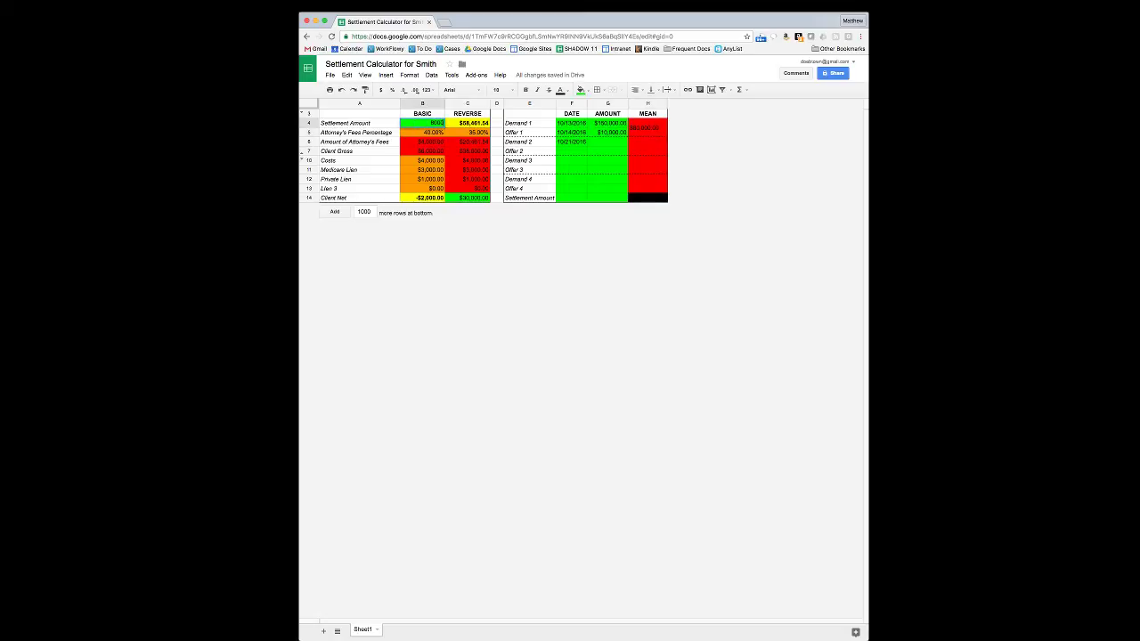
pyautogui.write('0000')
pyautogui.press('Tab')
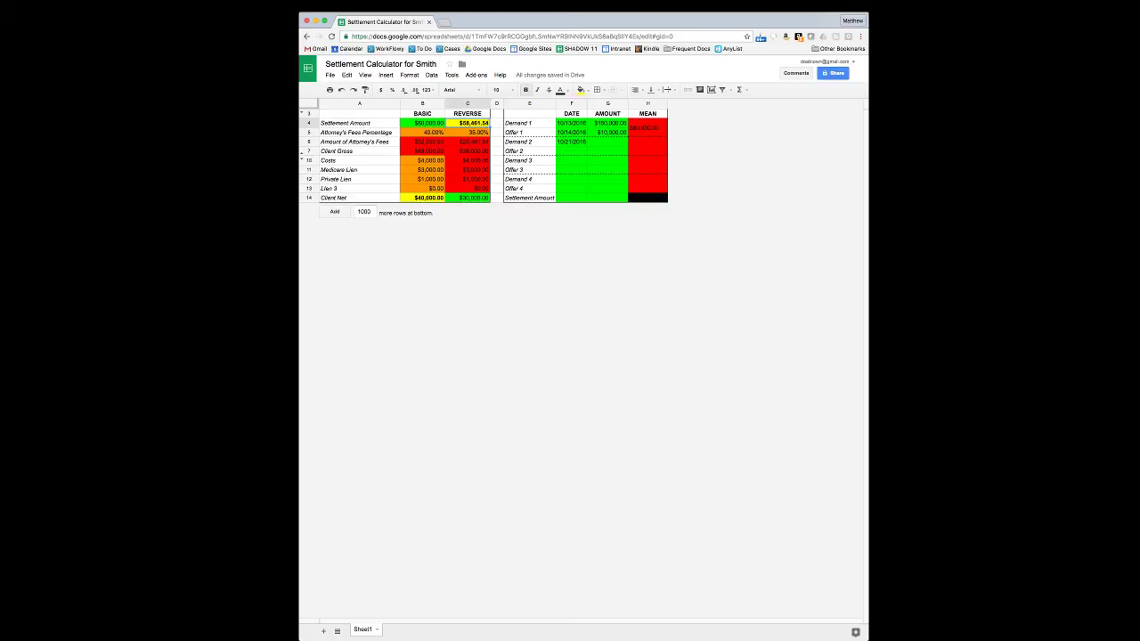
# Enter $100,000.00 as the Demand 2 amount.
pyautogui.click(597, 145)
pyautogui.write('10')
pyautogui.write('0,00')
pyautogui.press('Tab')
# Set the BASIC Settlement Amount to the Demand 2 figure of $100,000.00 and inspect the Amount of Attorney's Fees.
pyautogui.click(417, 126)
pyautogui.write('100')
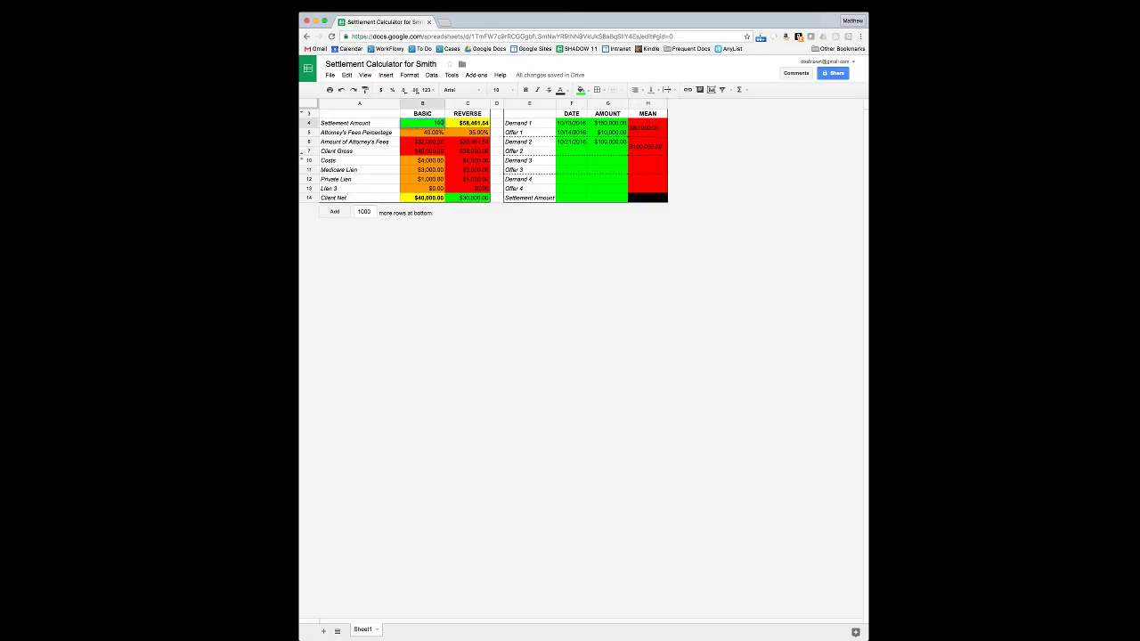
pyautogui.write(',000')
pyautogui.press('Tab')
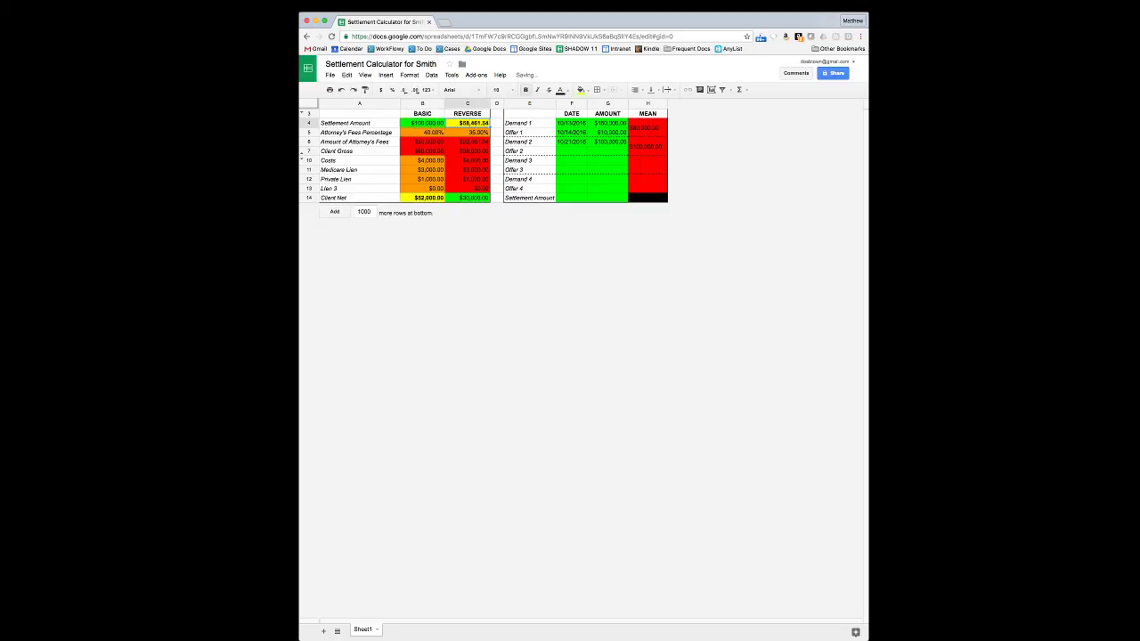
pyautogui.click(441, 142)
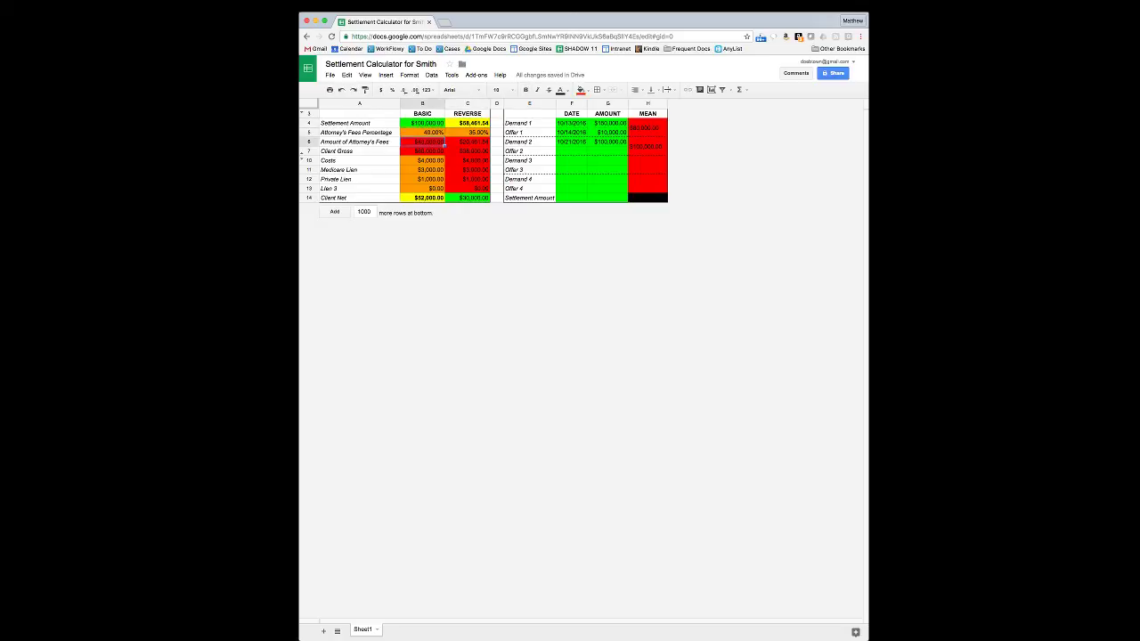